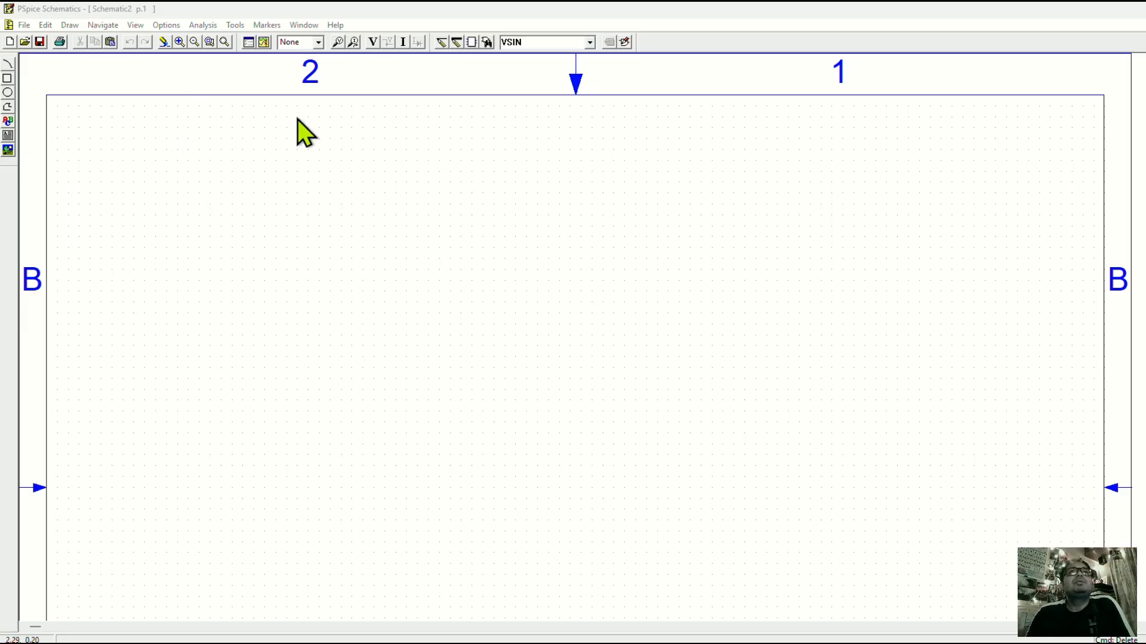
Find the VSIN transient sine source in the part library and place one on the schematic.
click(589, 42)
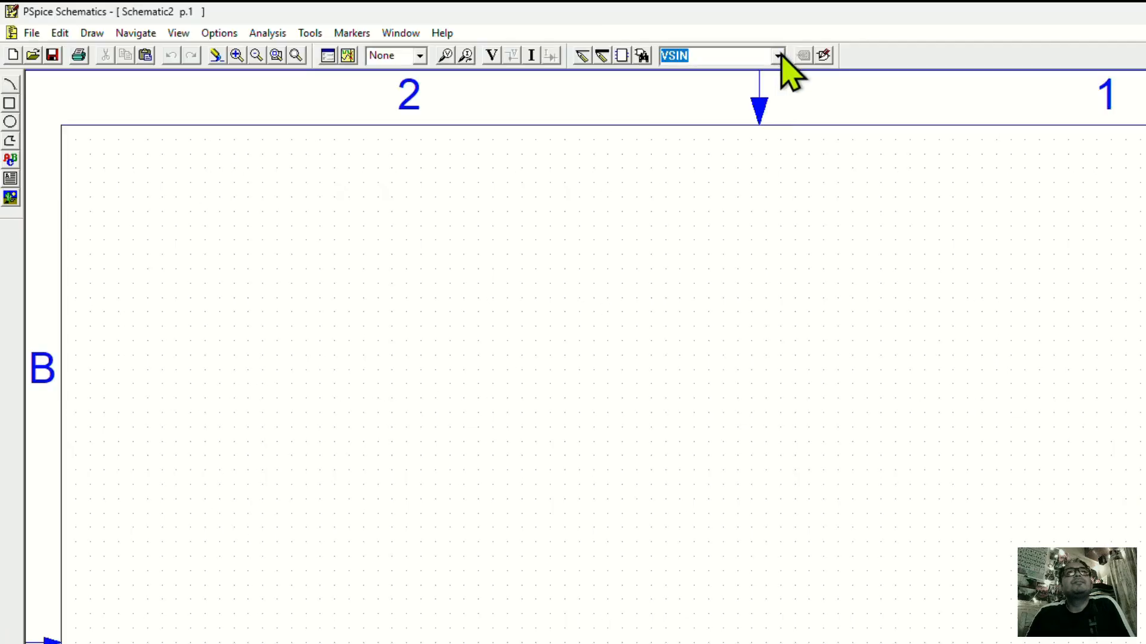
click(641, 55)
drag(165, 55, 335, 106)
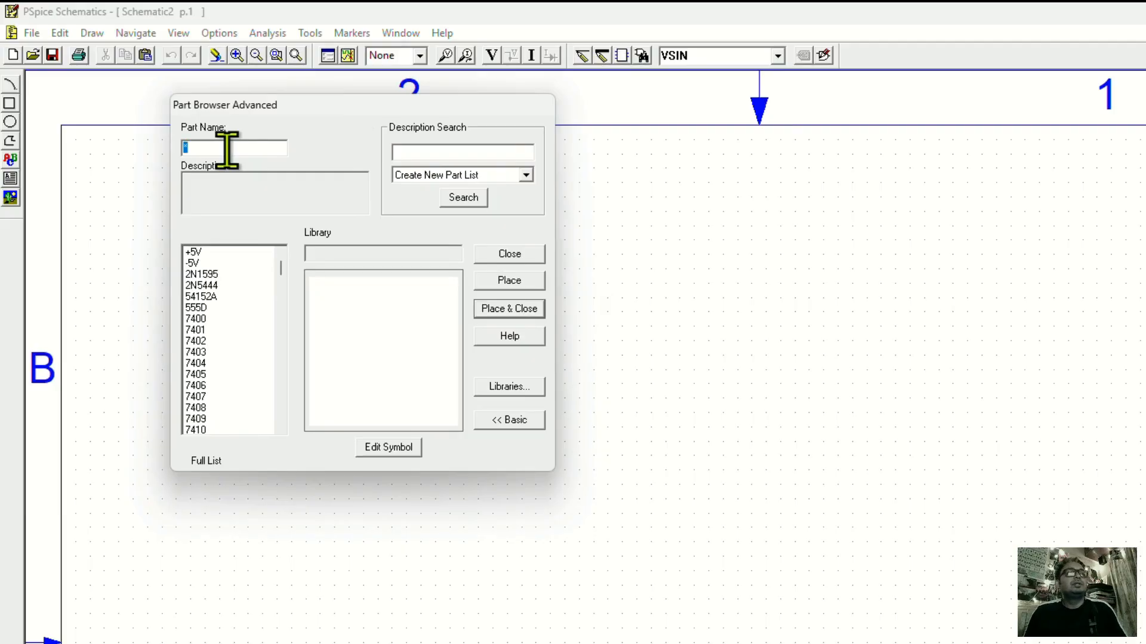
text(v)
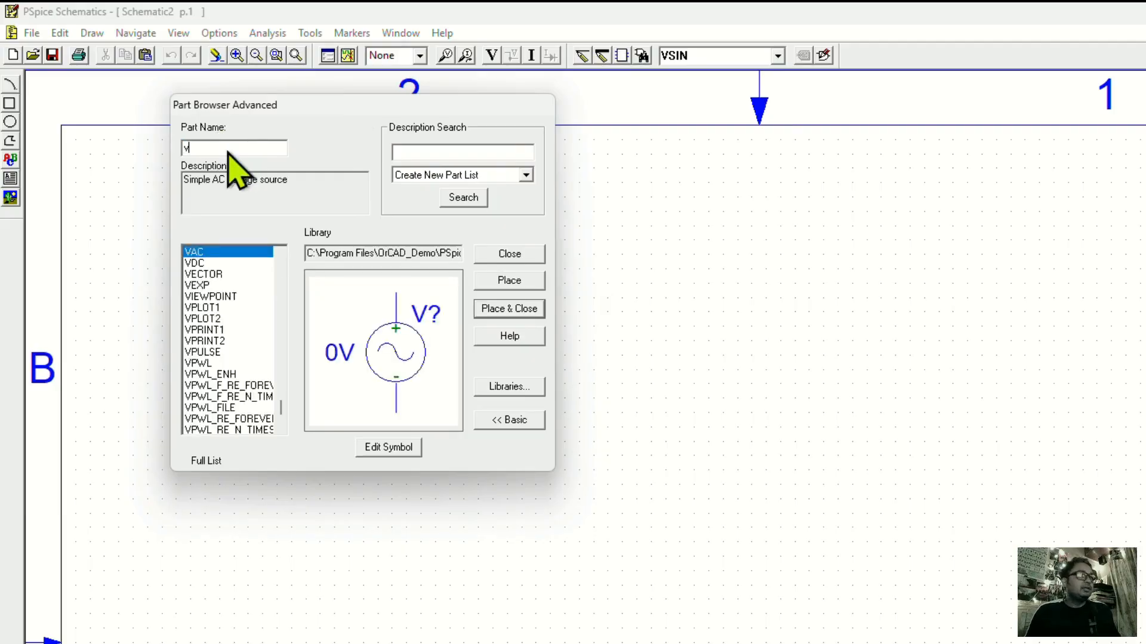
text(si)
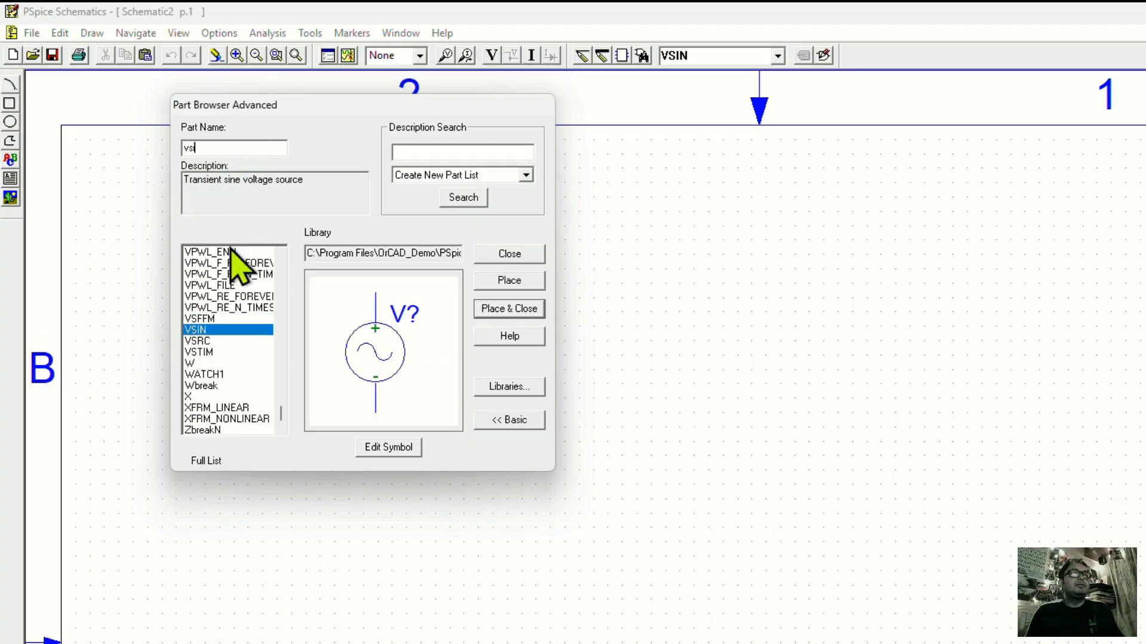
click(225, 330)
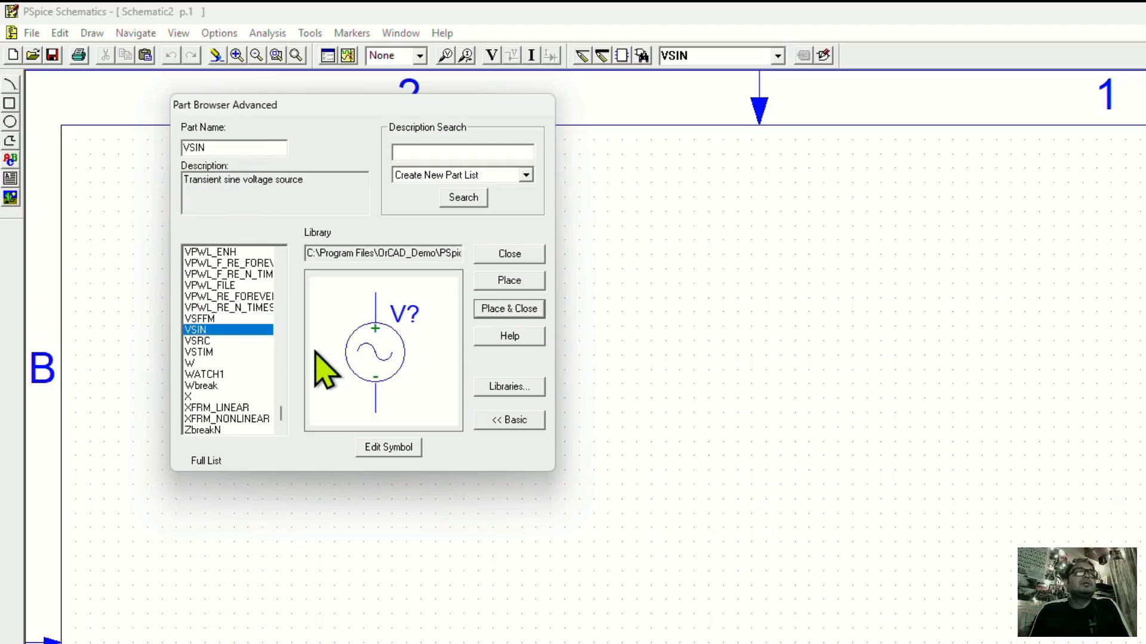
double_click(233, 330)
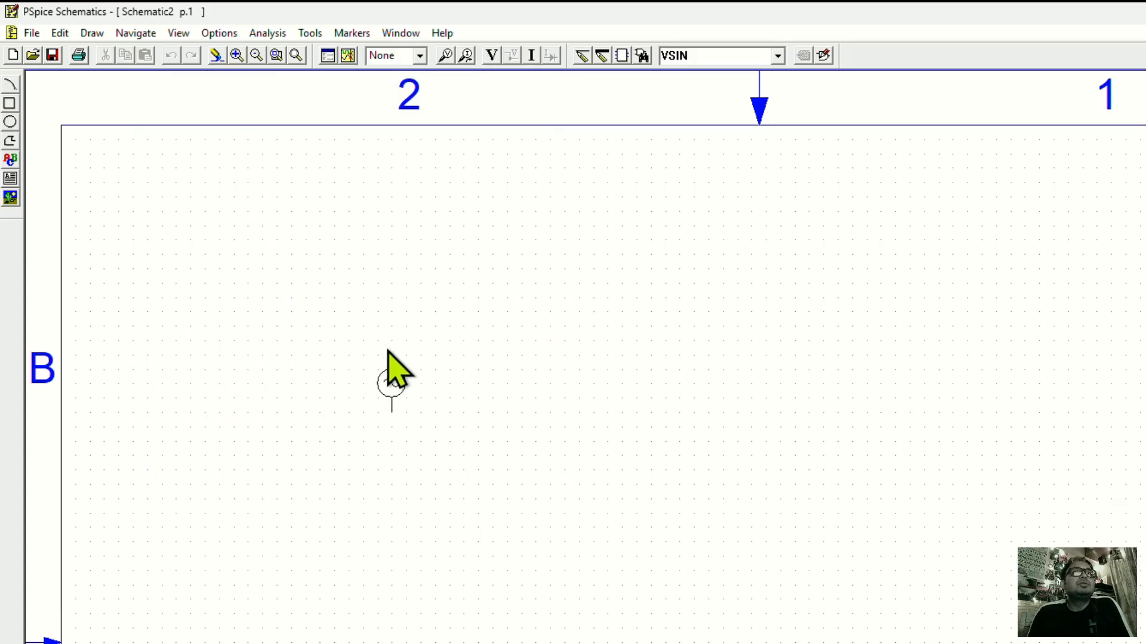
click(388, 352)
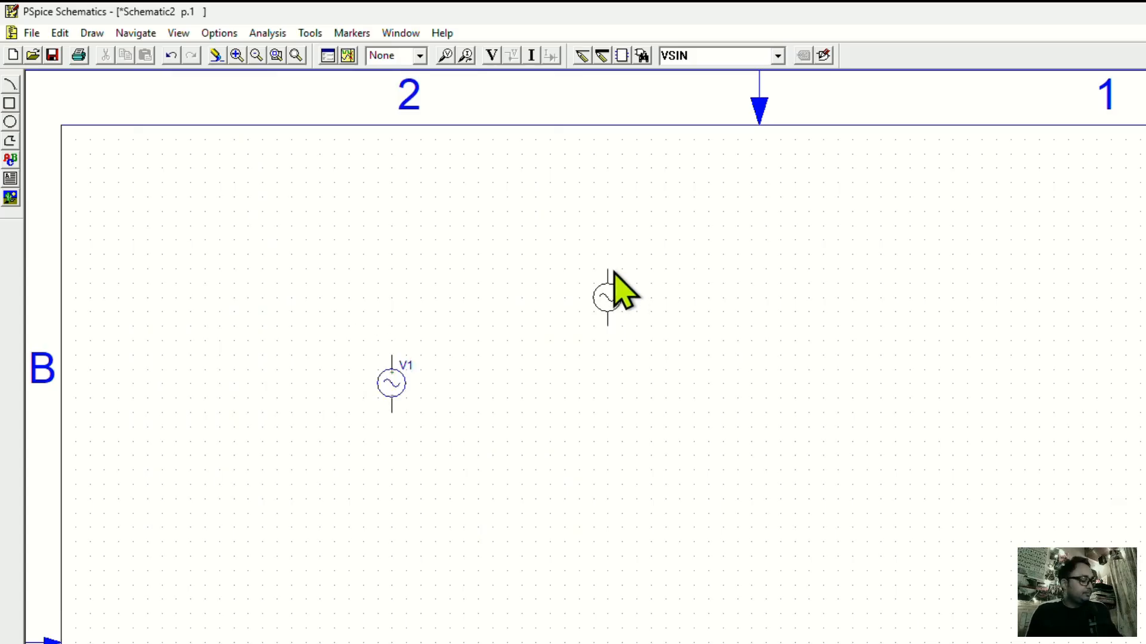
right_click(614, 287)
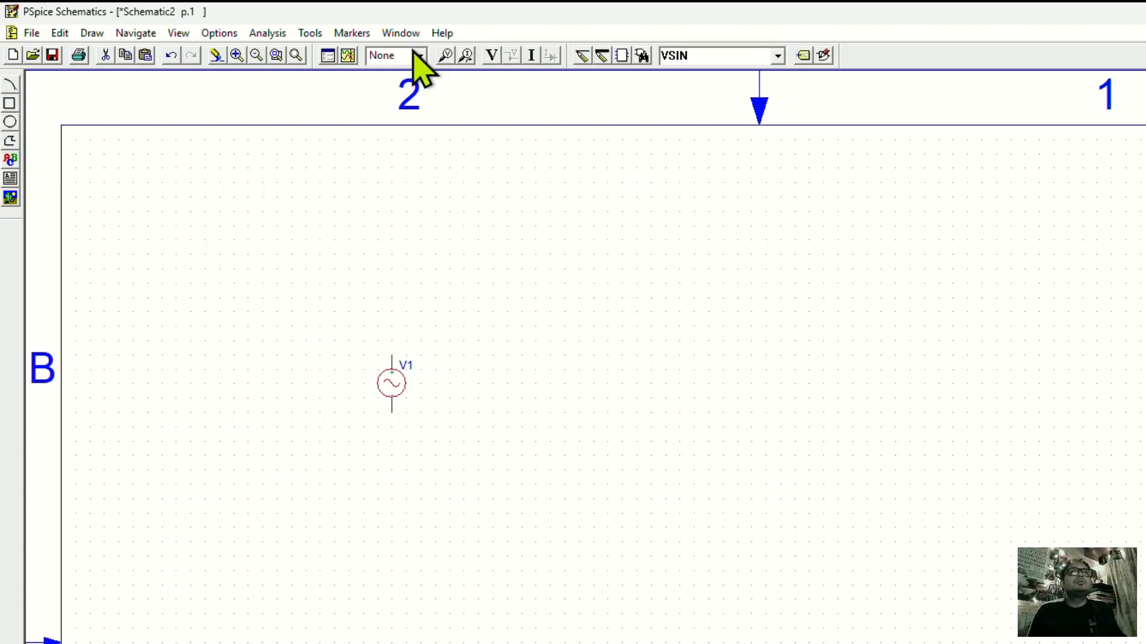
Set the VOFF attribute of the sine source to display both name and value.
click(236, 55)
click(235, 55)
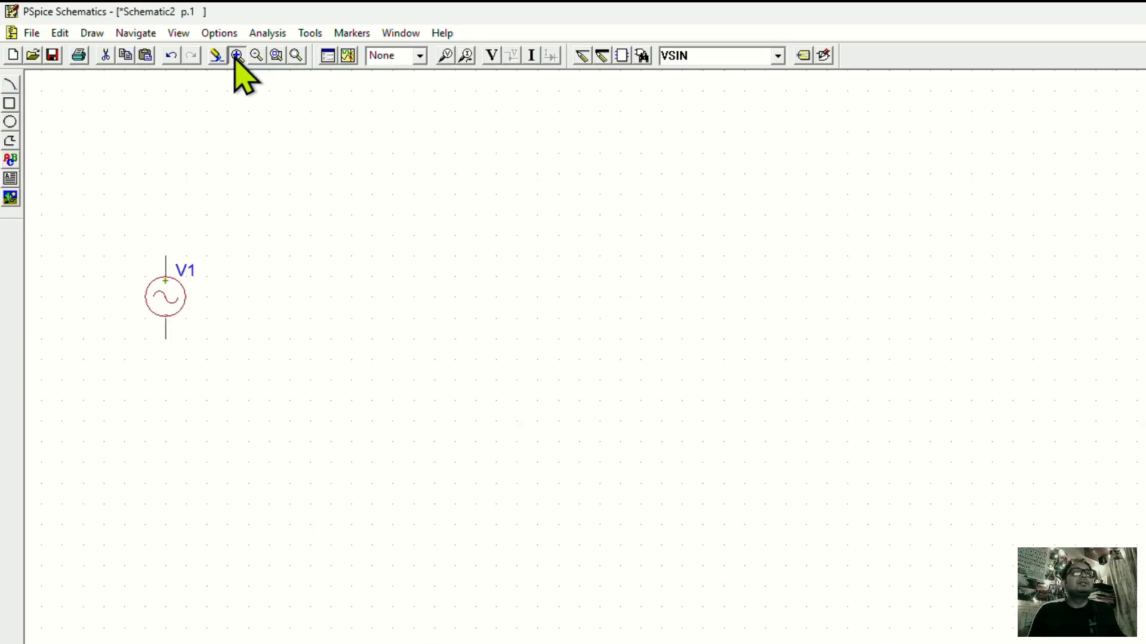
click(236, 55)
scroll(585, 357, left, 2)
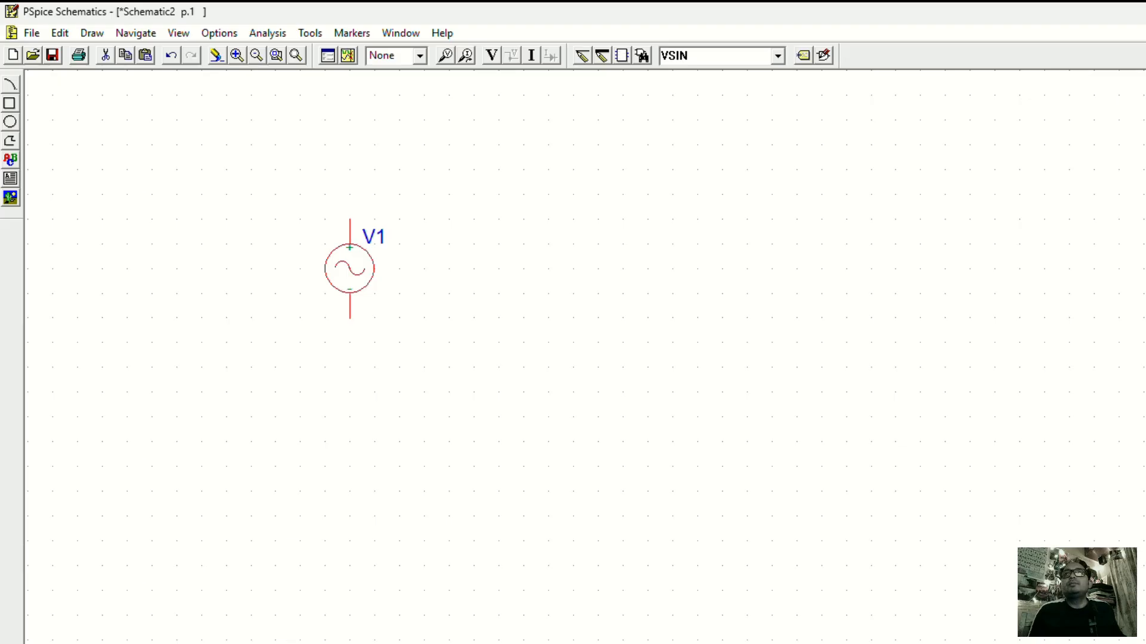
scroll(756, 358, up, 2)
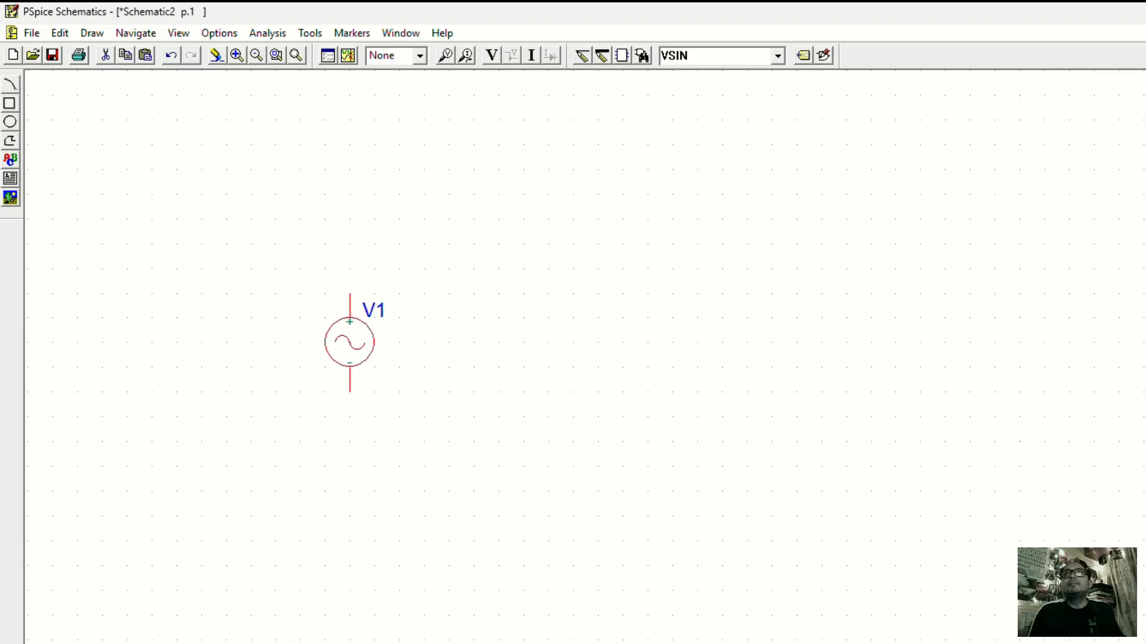
click(476, 355)
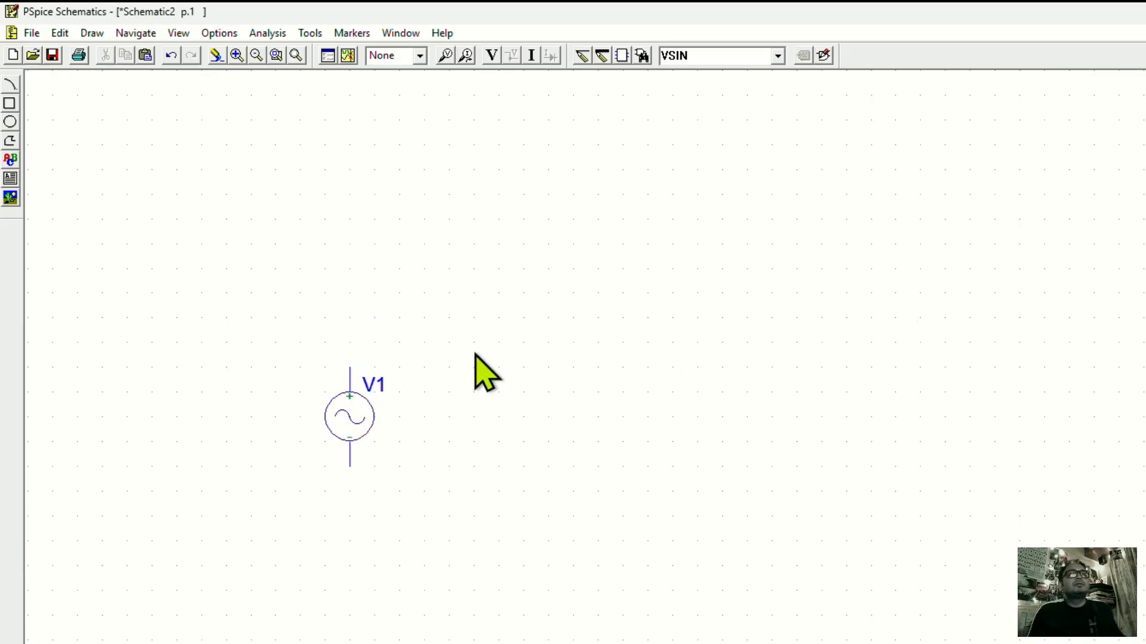
double_click(361, 418)
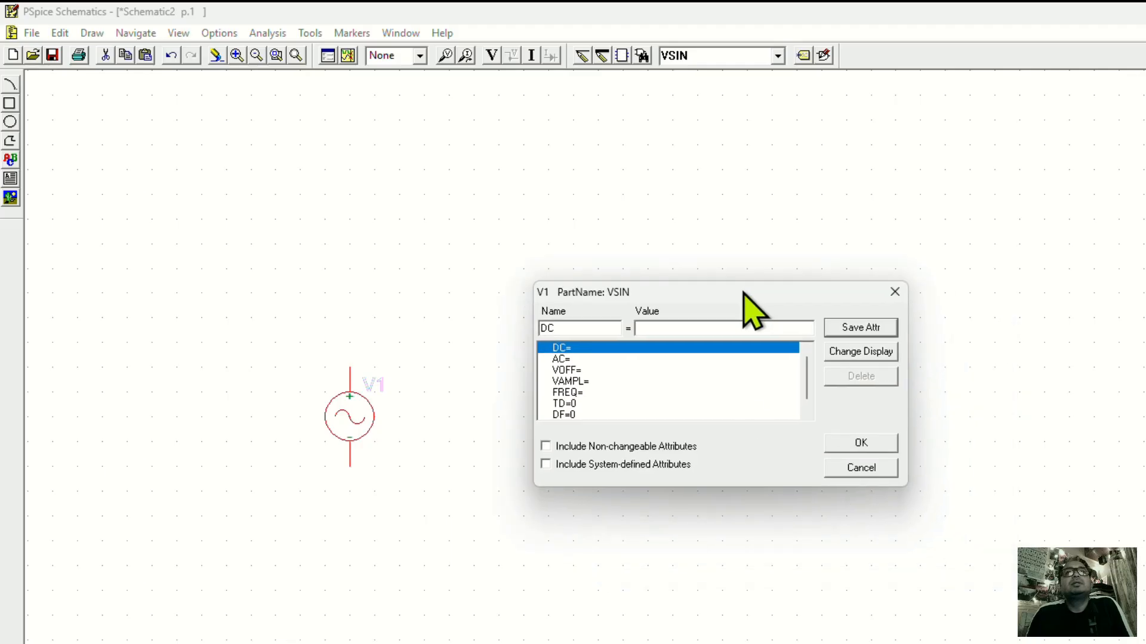
click(584, 372)
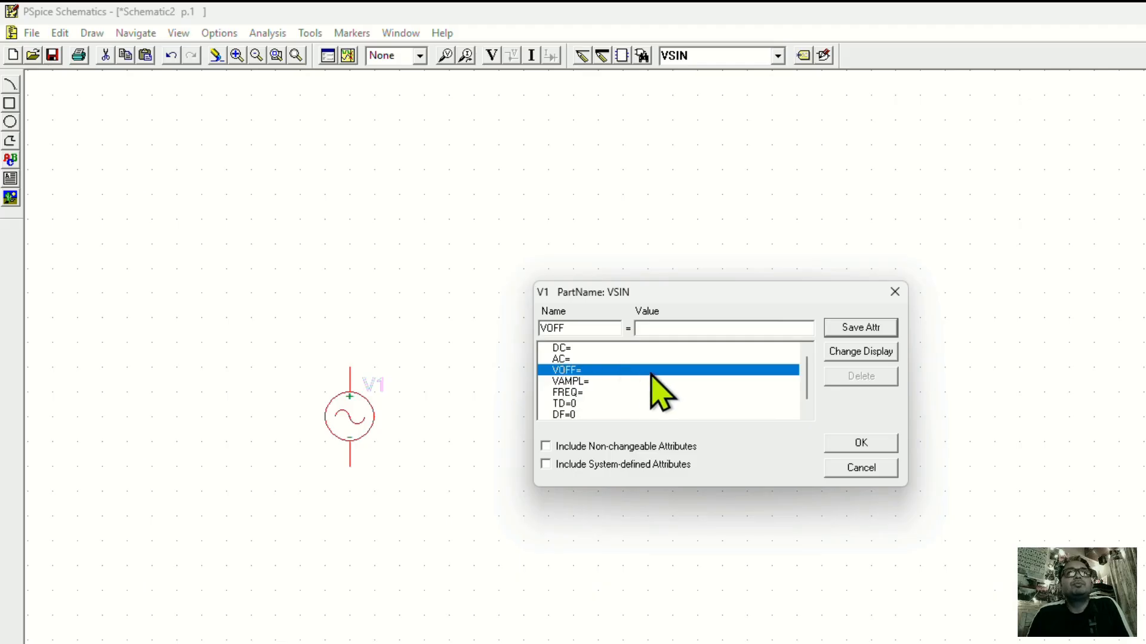
click(850, 356)
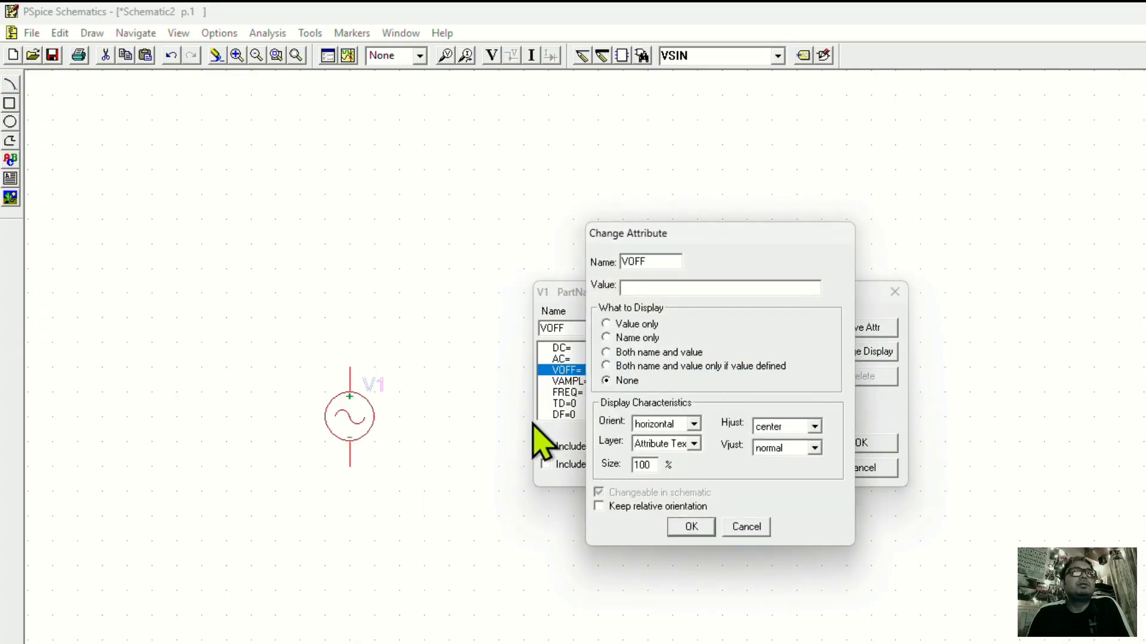
click(607, 353)
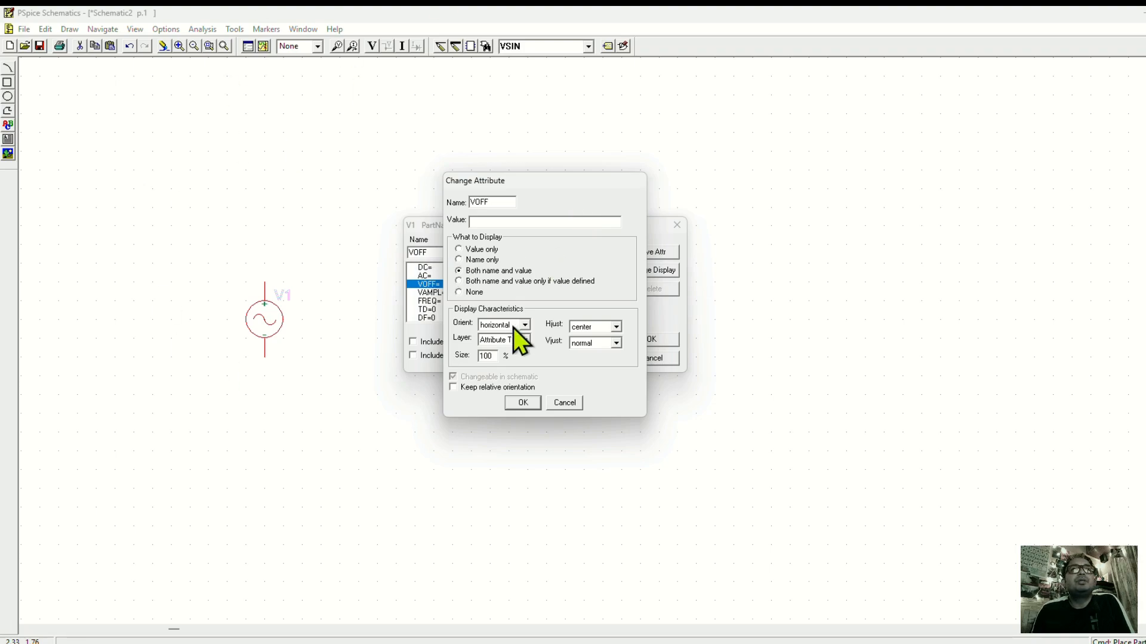
click(523, 402)
Set the source's VOFF to 0V and save the attribute.
click(504, 252)
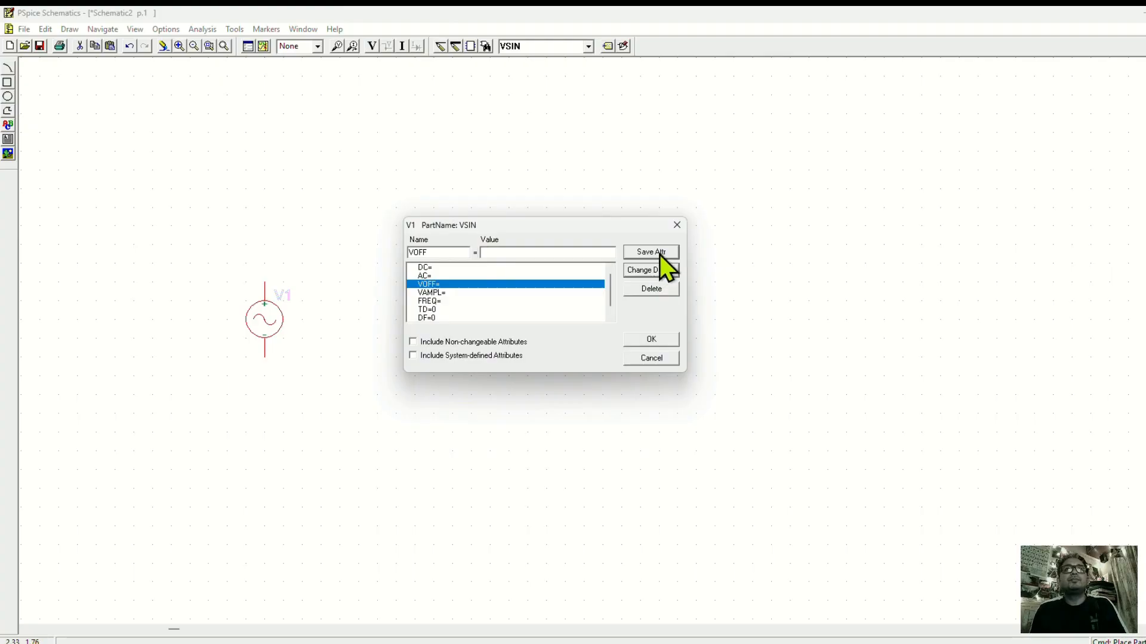
text(0)
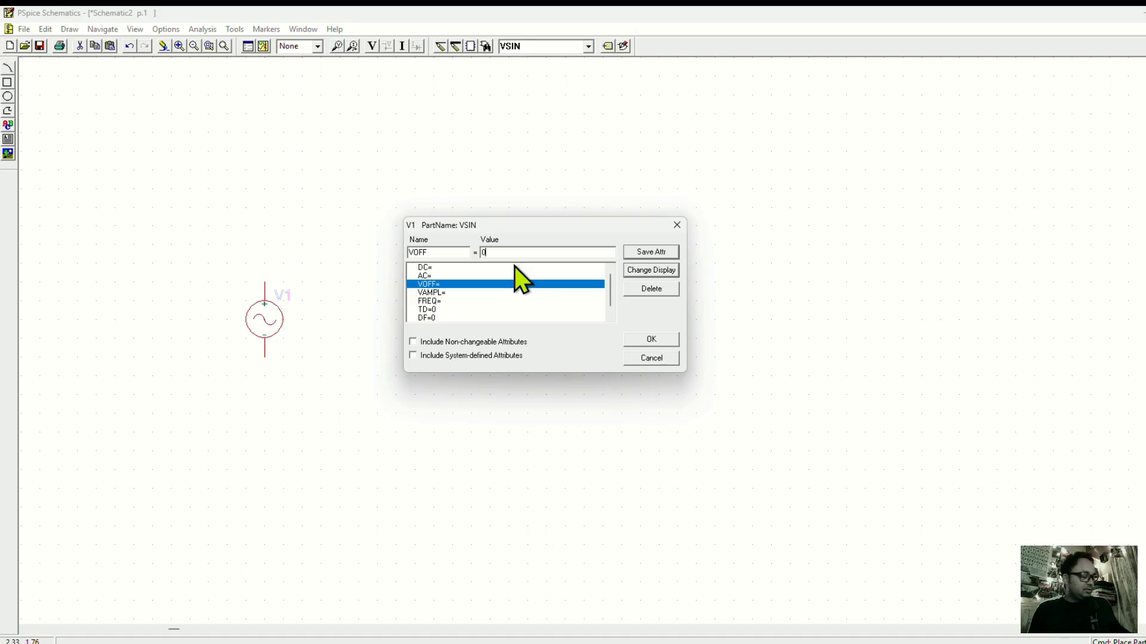
text(V)
click(640, 253)
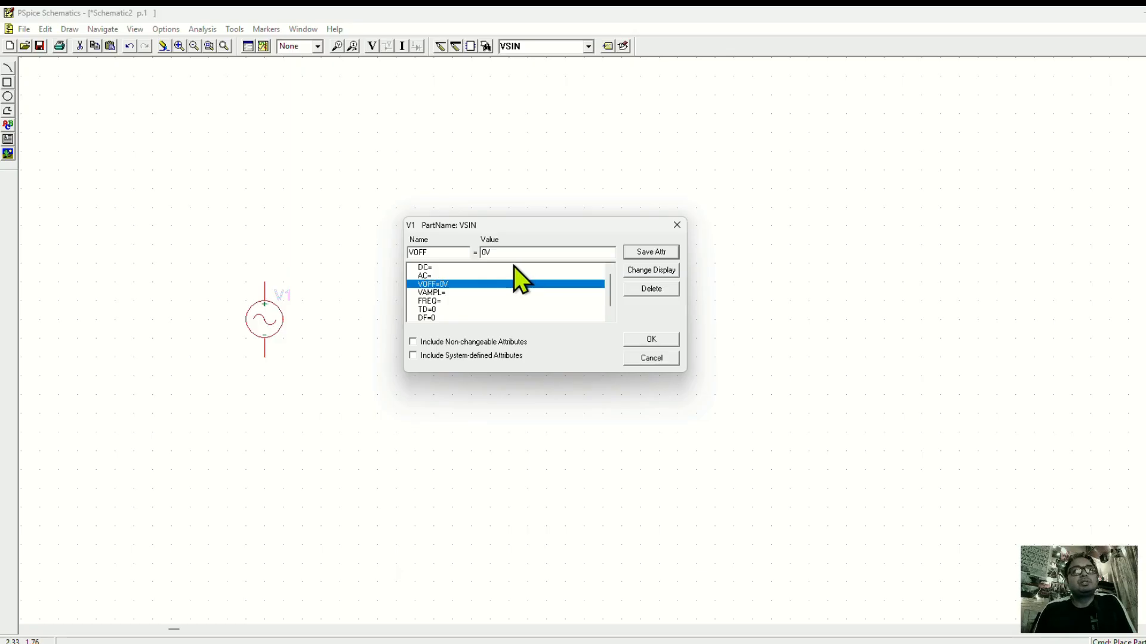
Display both name and value for the source's VAMPL attribute and save it as 10V.
click(441, 293)
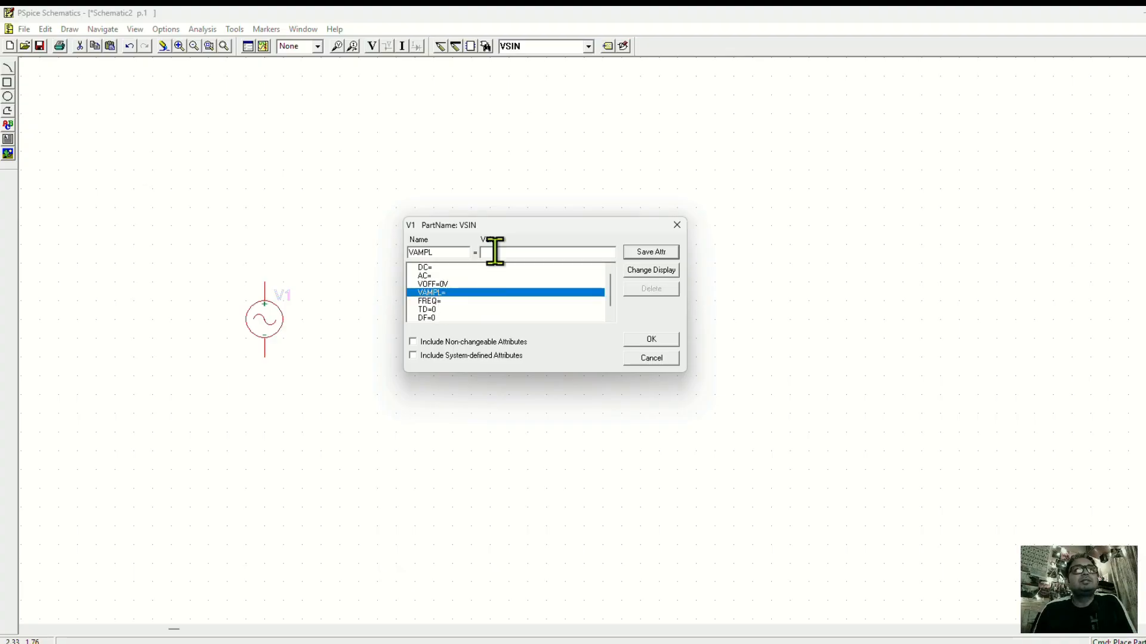
click(657, 271)
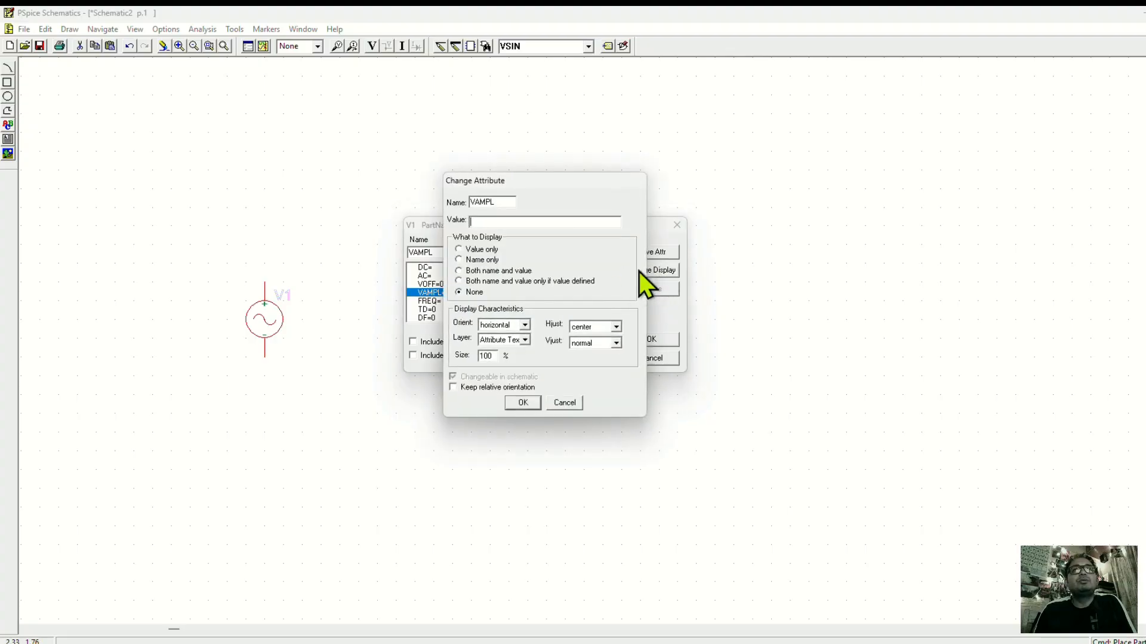
click(523, 403)
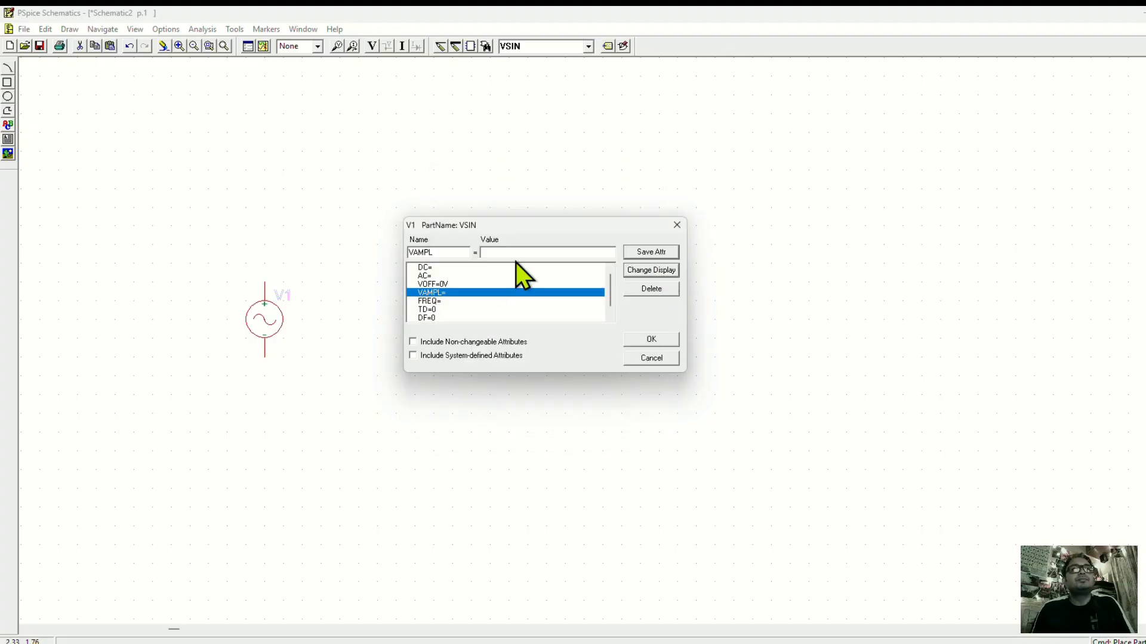
text(10)
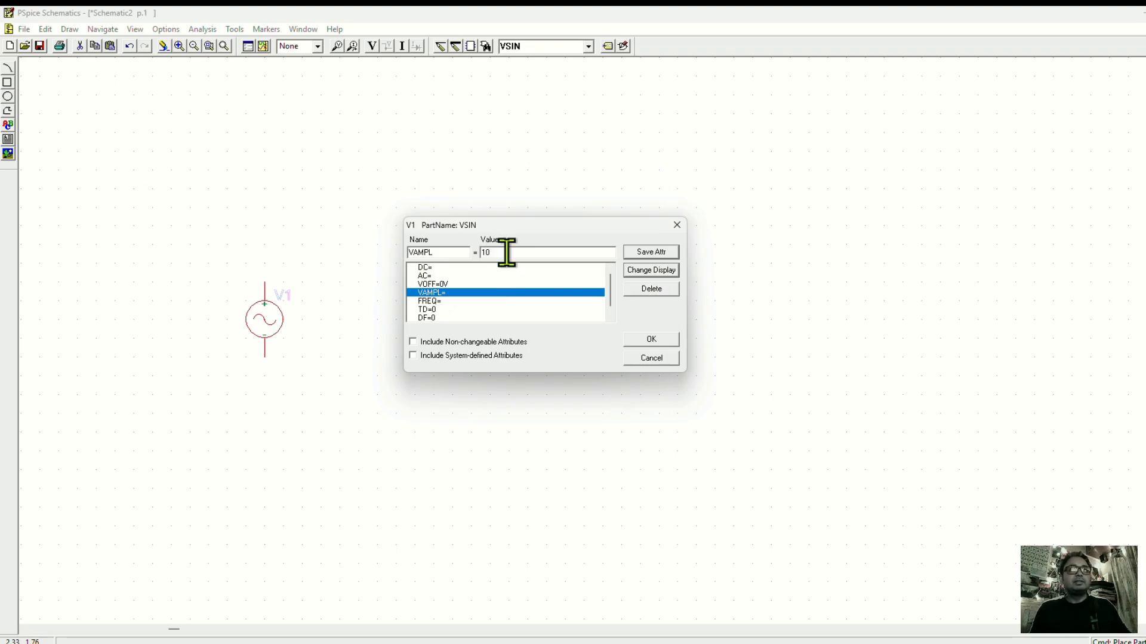
text(V)
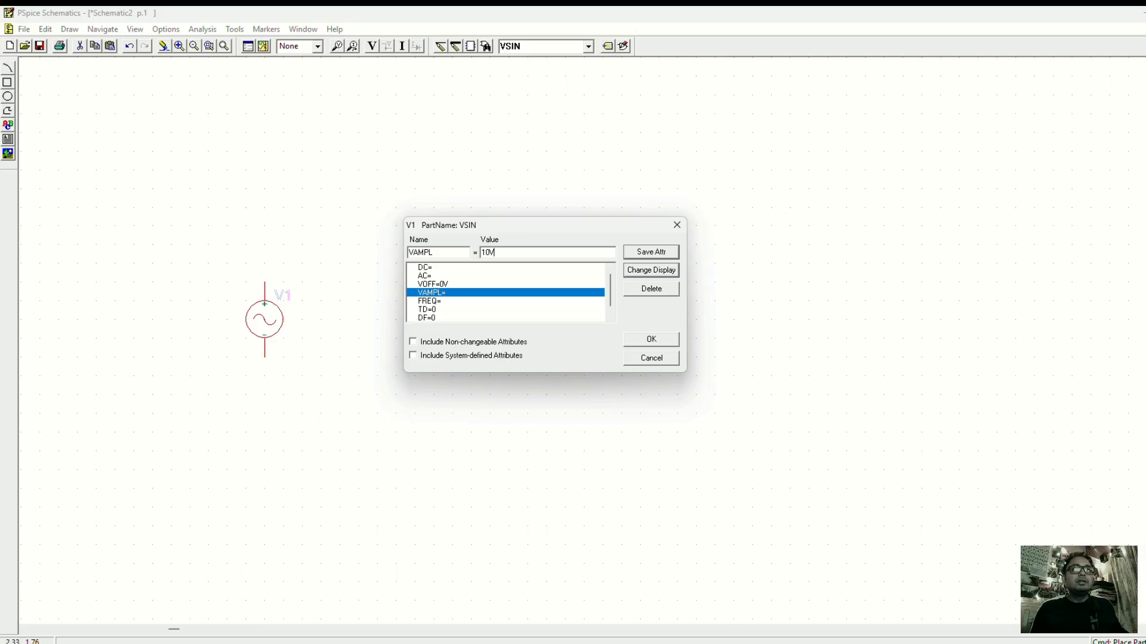
click(636, 253)
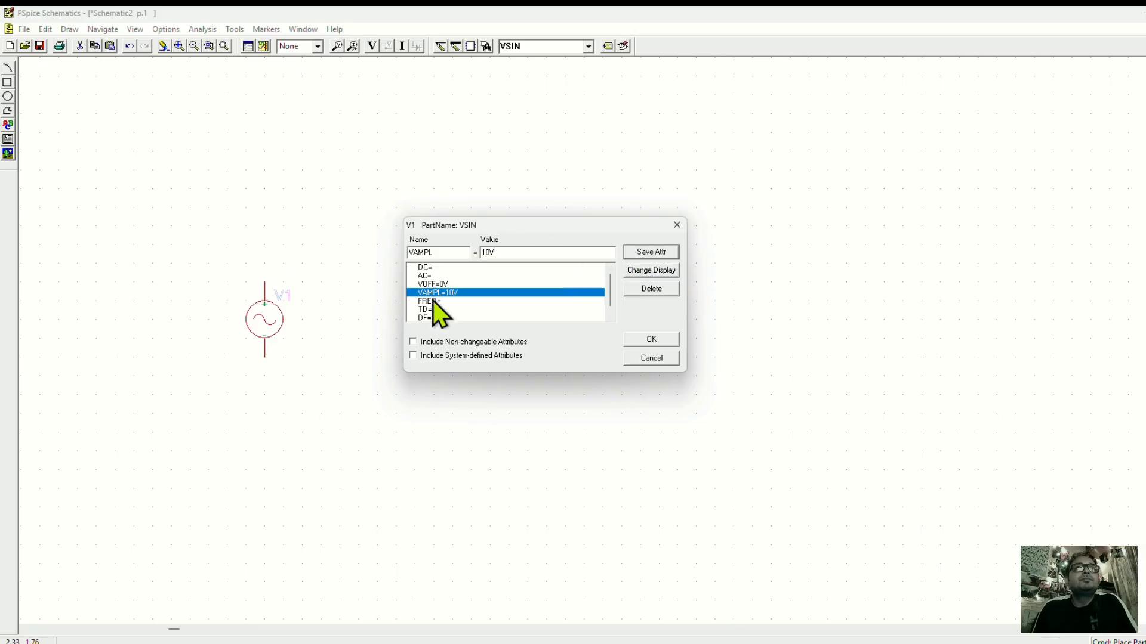
Display both name and value for the source's FREQ attribute, save it as 1khz, and apply the attribute edits.
click(456, 303)
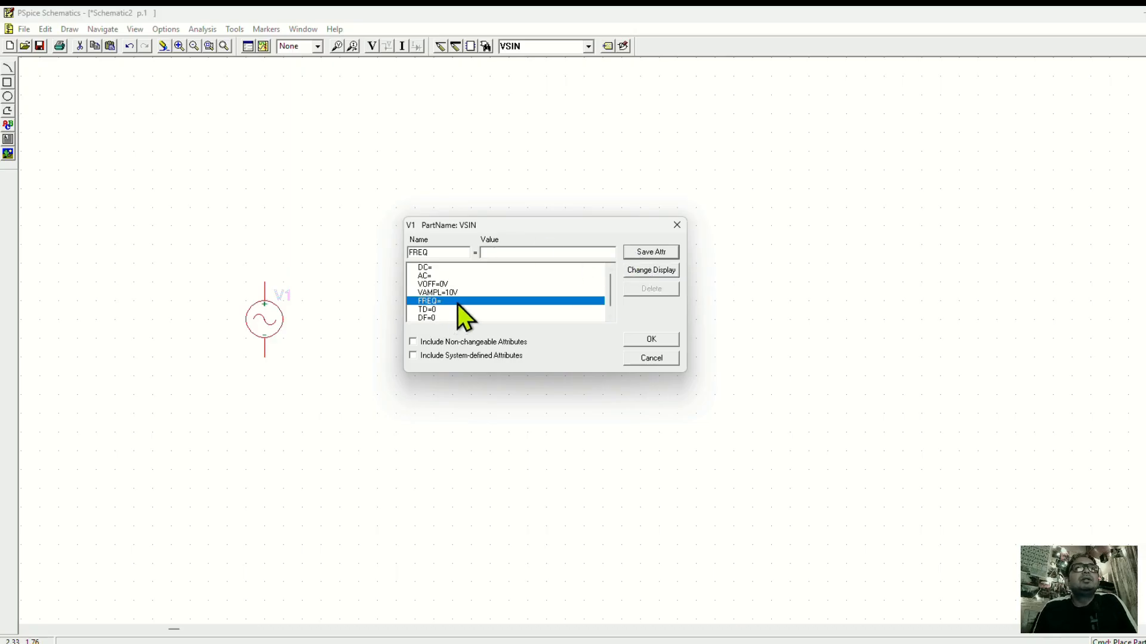
click(645, 271)
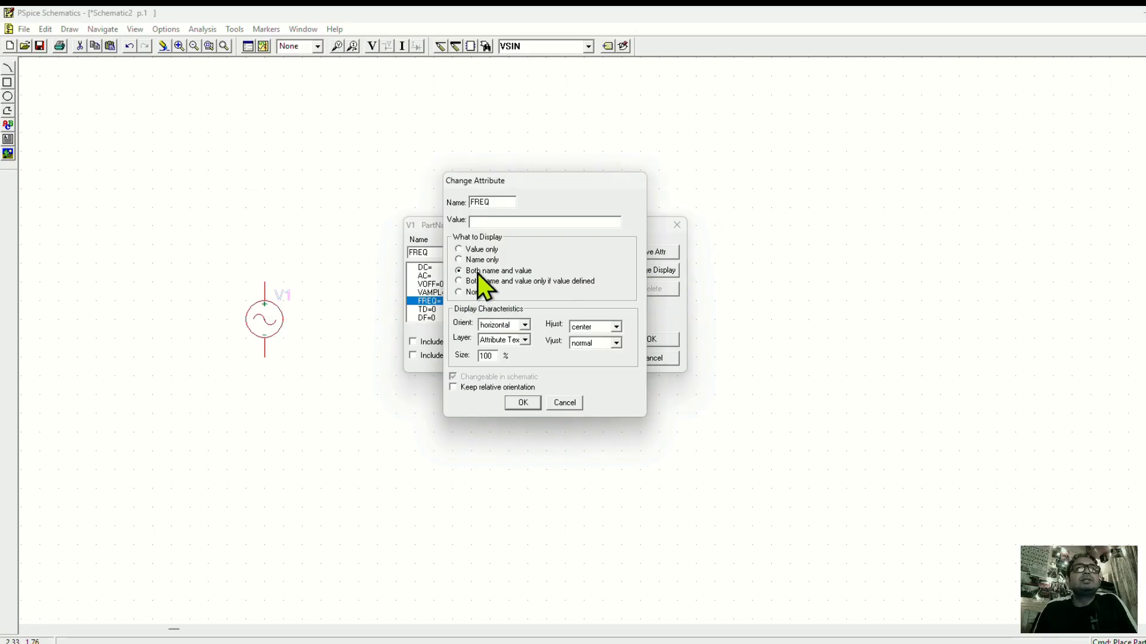
click(521, 403)
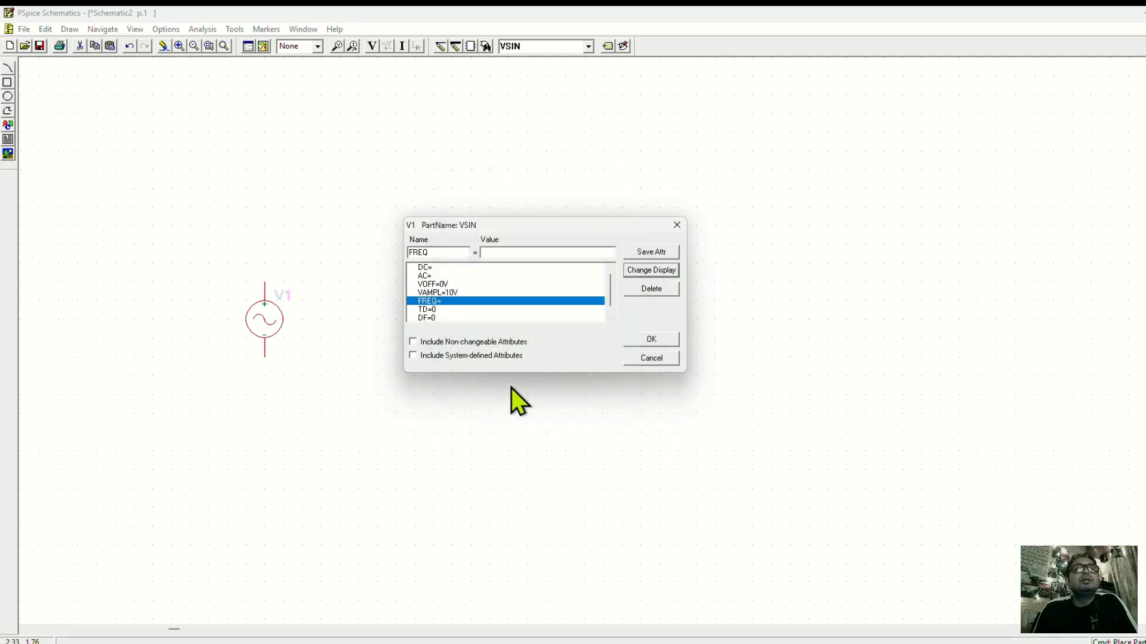
click(486, 251)
text(1)
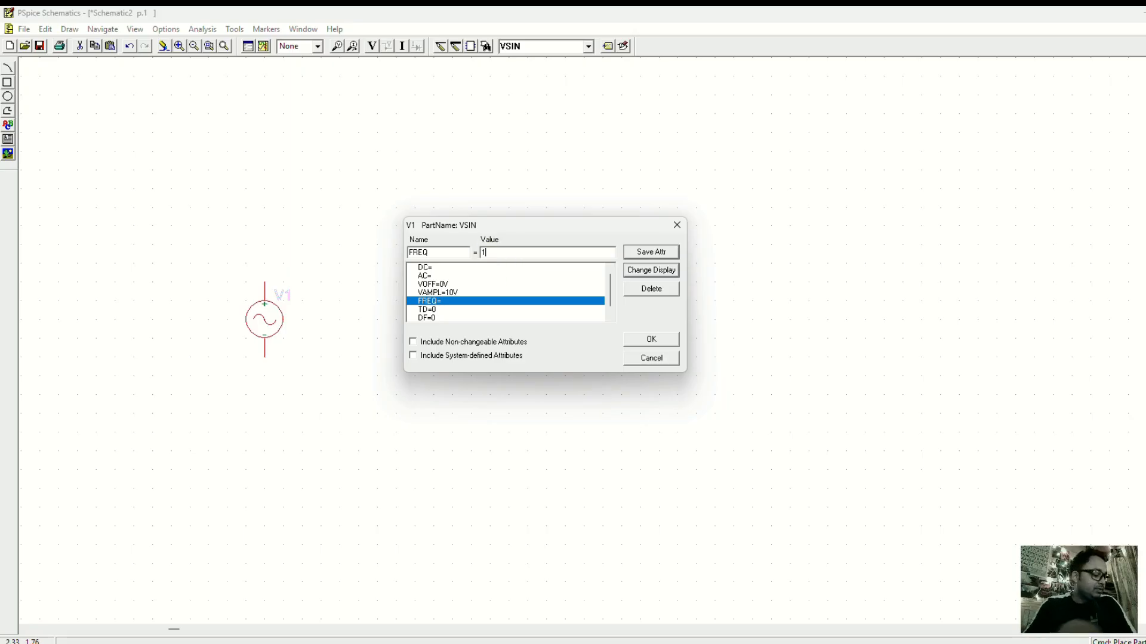
text(k)
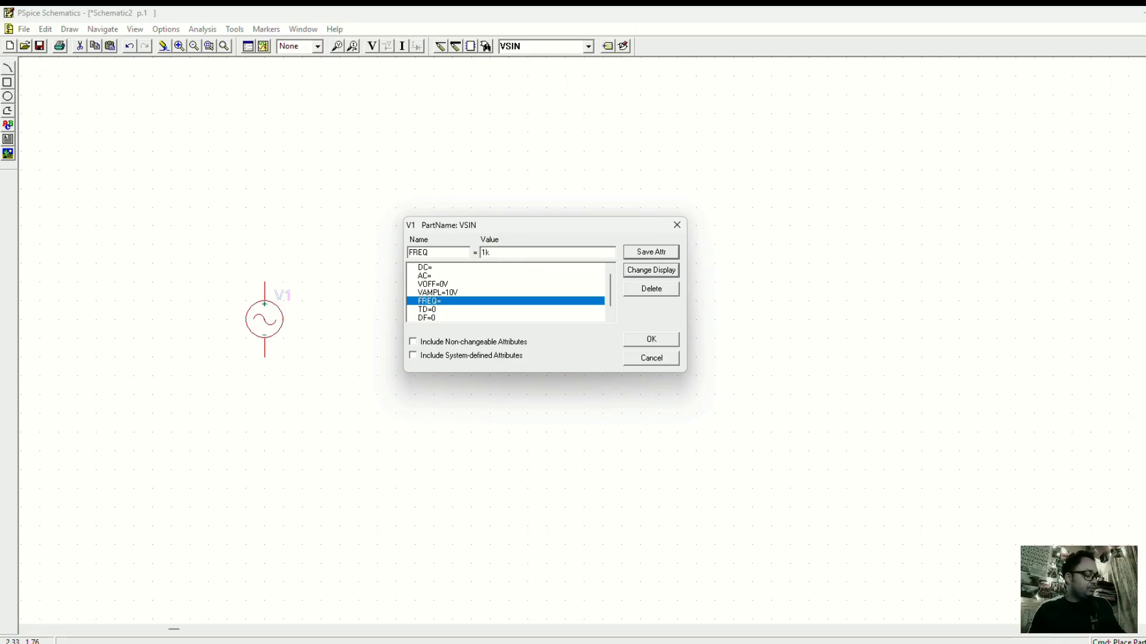
text(H)
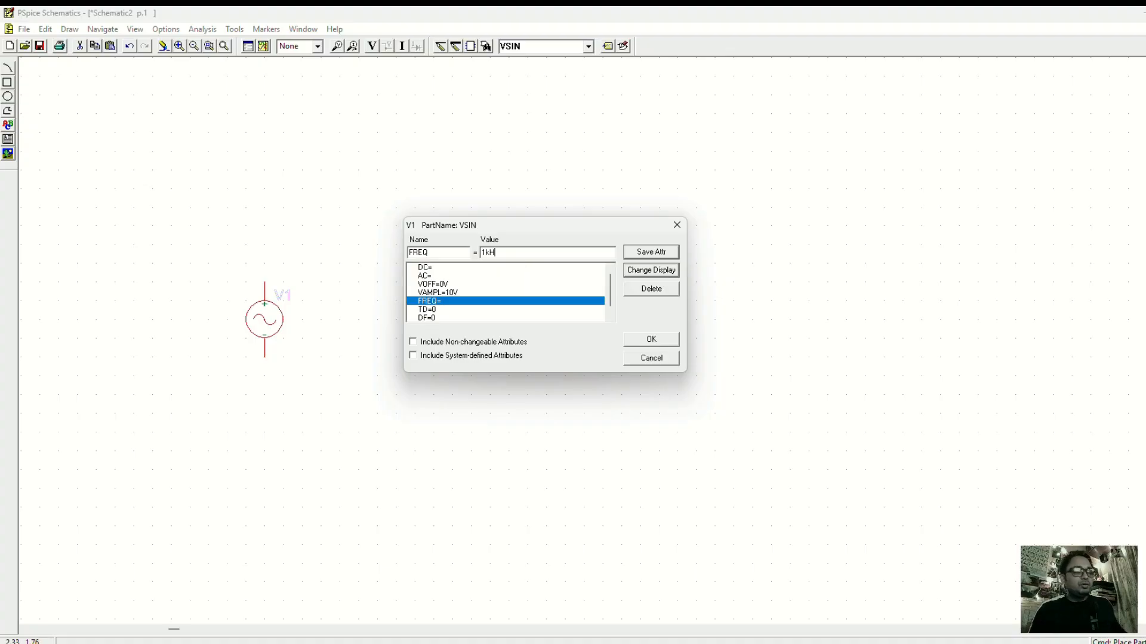
key(BackSpace)
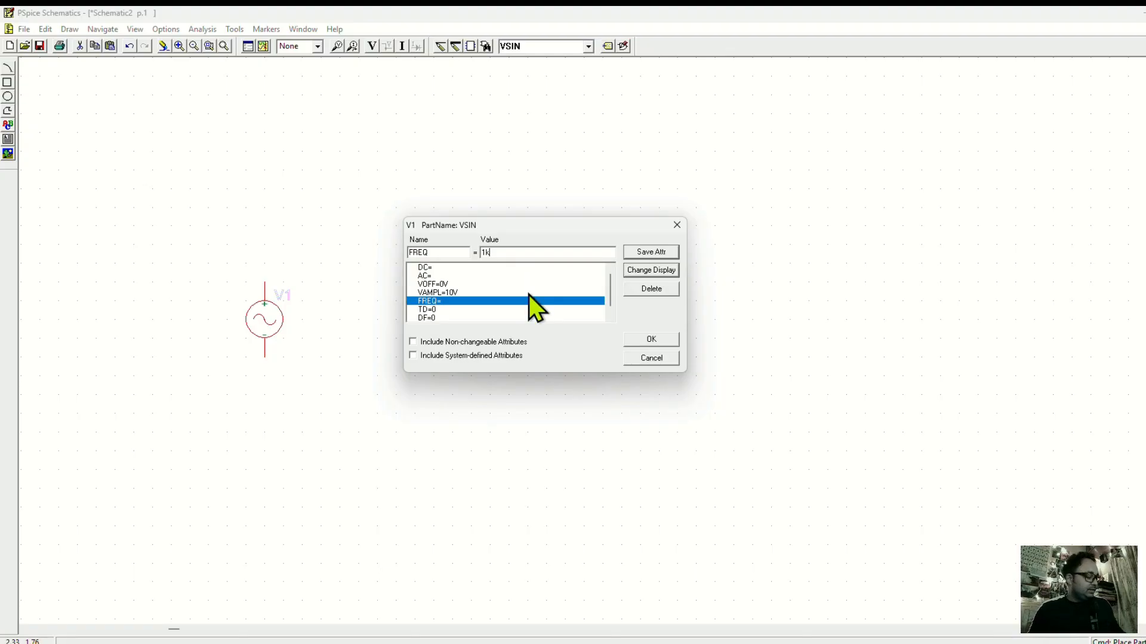
text(hz)
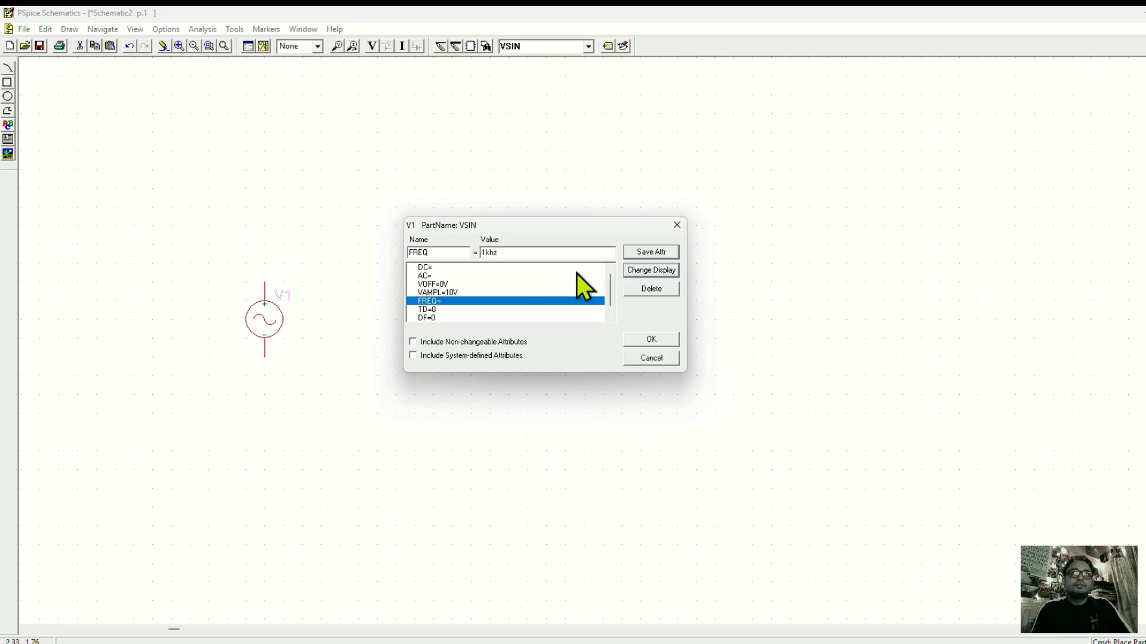
click(638, 254)
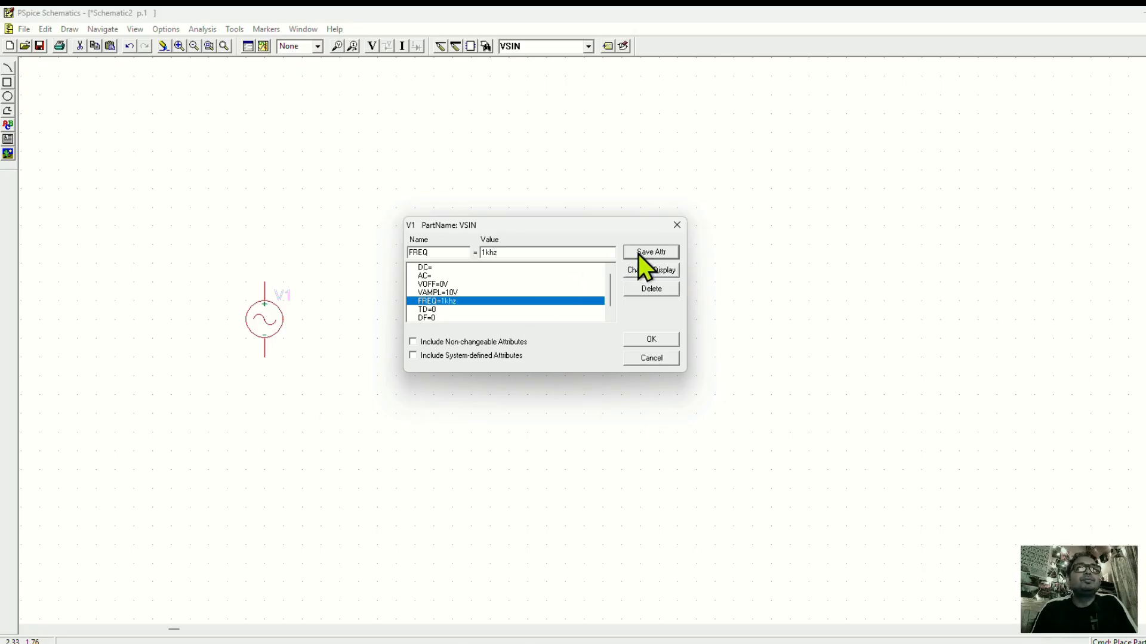
click(646, 339)
Move the overlapping VOFF, VAMPL and FREQ labels into a neat stack to the left of the sine source symbol.
drag(235, 278, 192, 342)
click(230, 274)
click(227, 278)
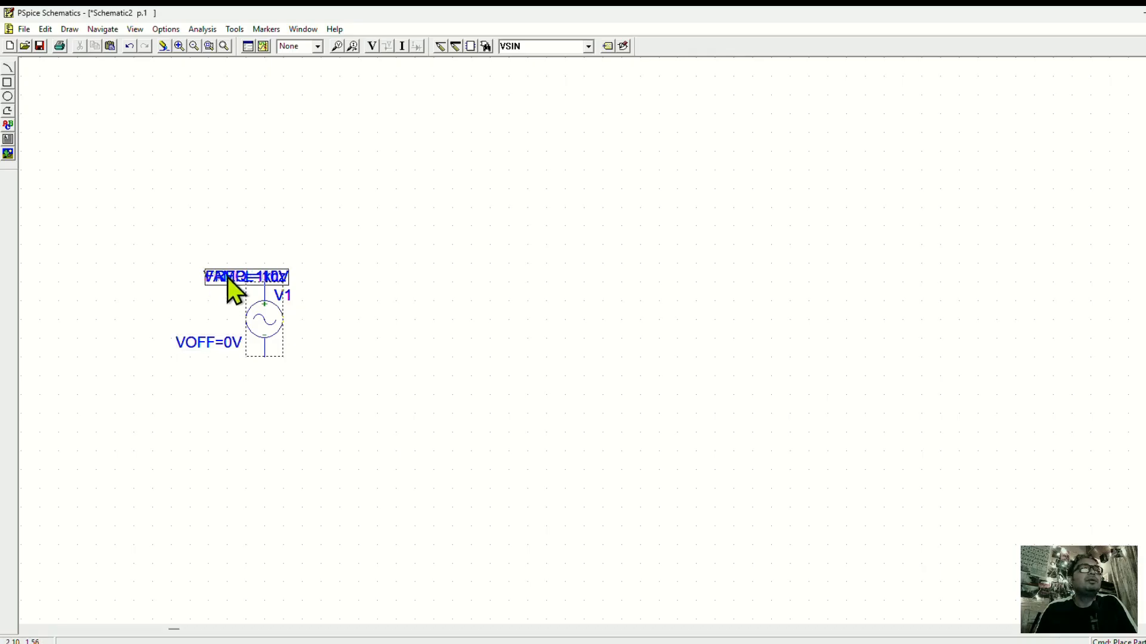
drag(227, 277, 184, 317)
click(219, 278)
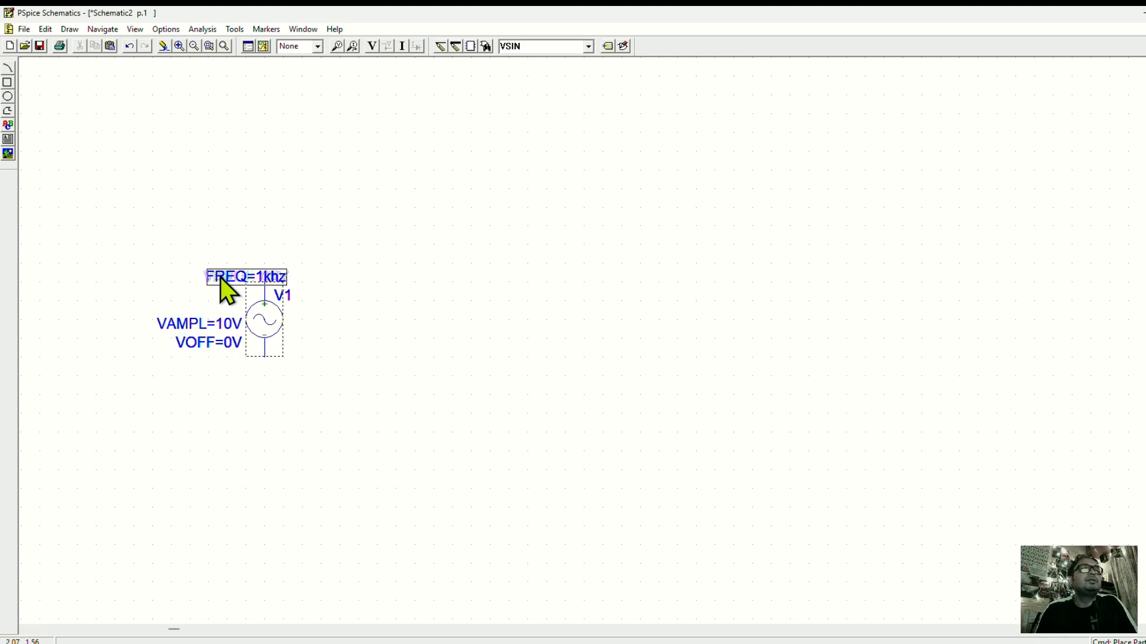
drag(220, 277, 177, 306)
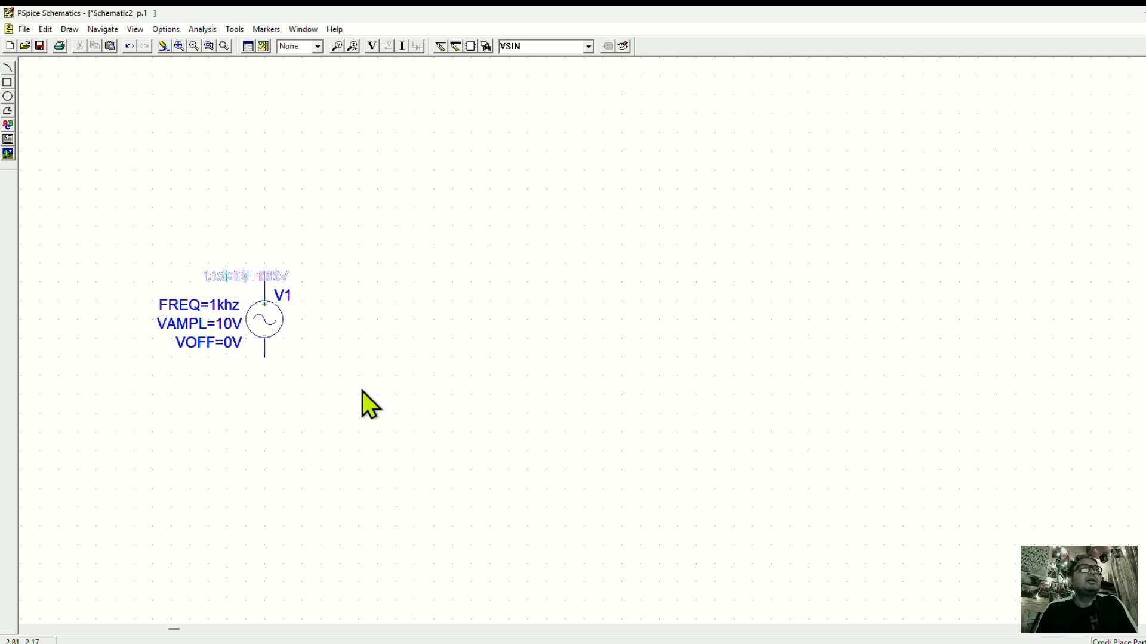
click(220, 307)
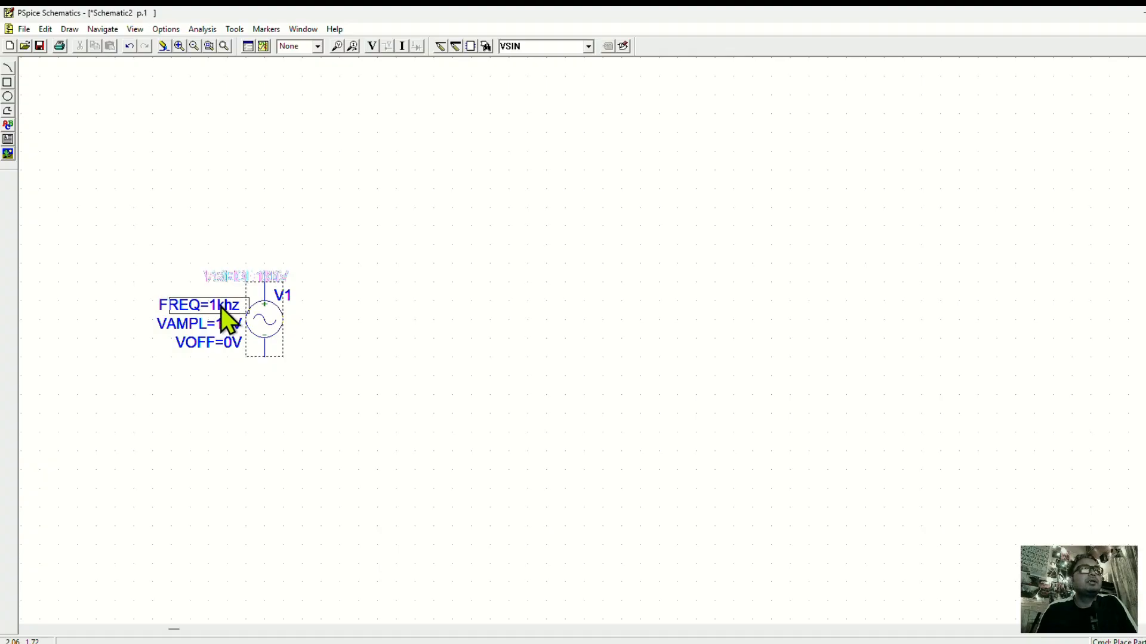
drag(220, 307, 229, 307)
click(341, 349)
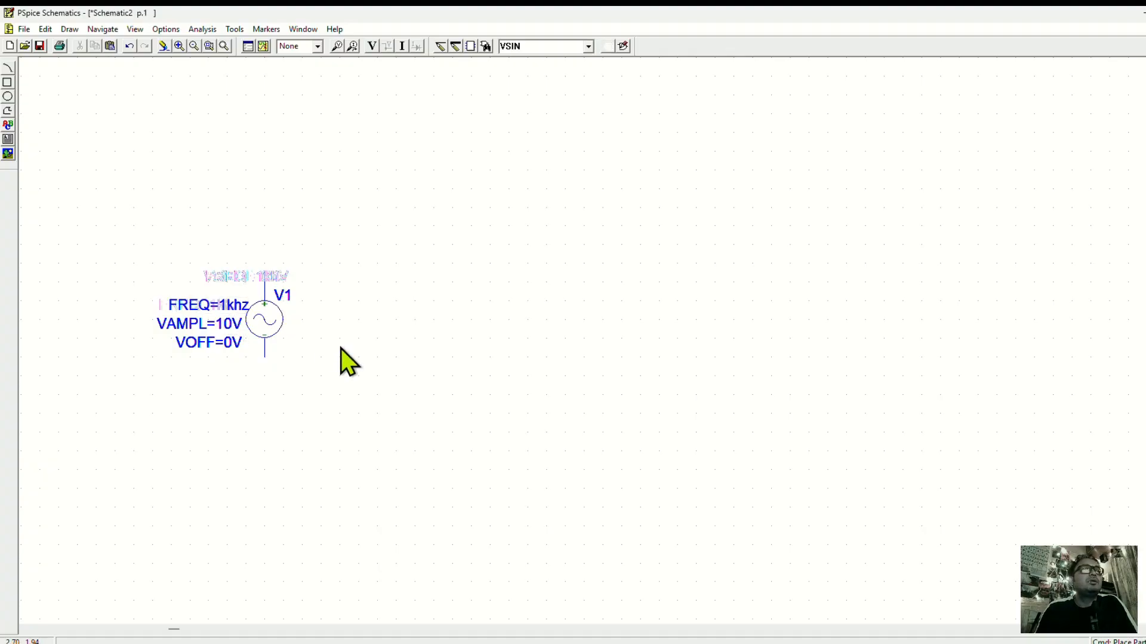
Check the source's FREQ value and redraw the schematic to clear the leftover label traces.
double_click(225, 305)
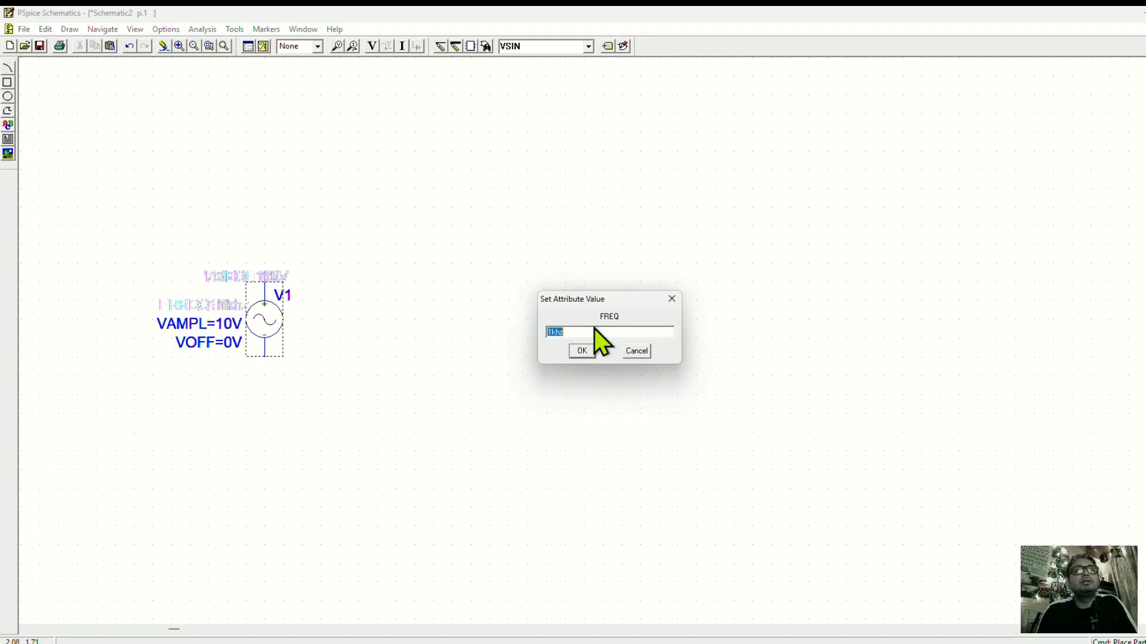
click(592, 350)
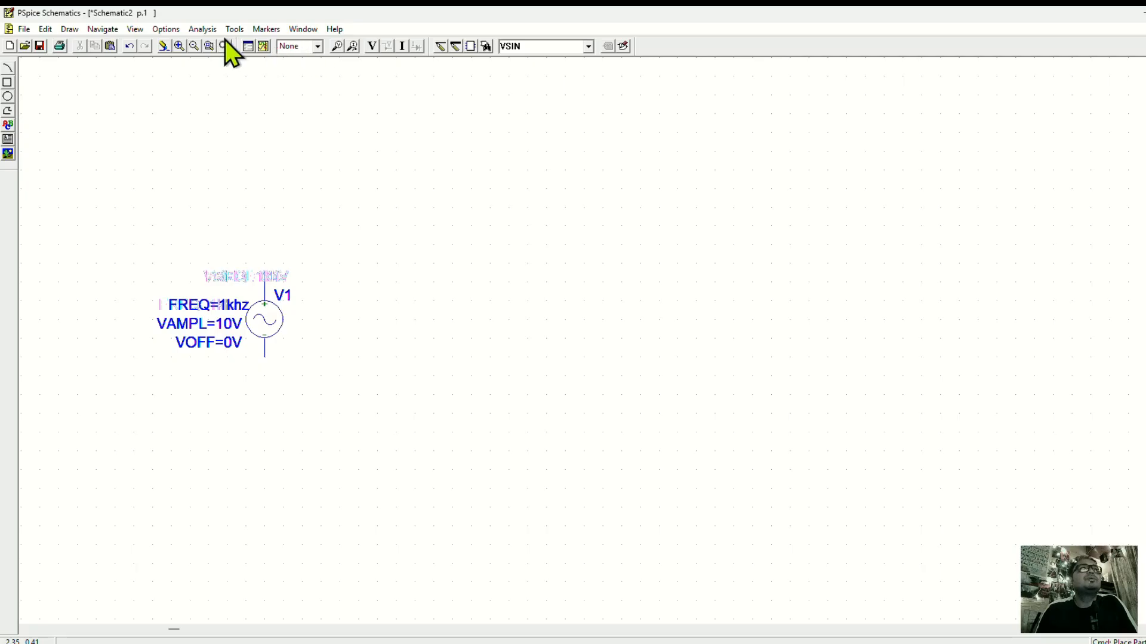
click(194, 47)
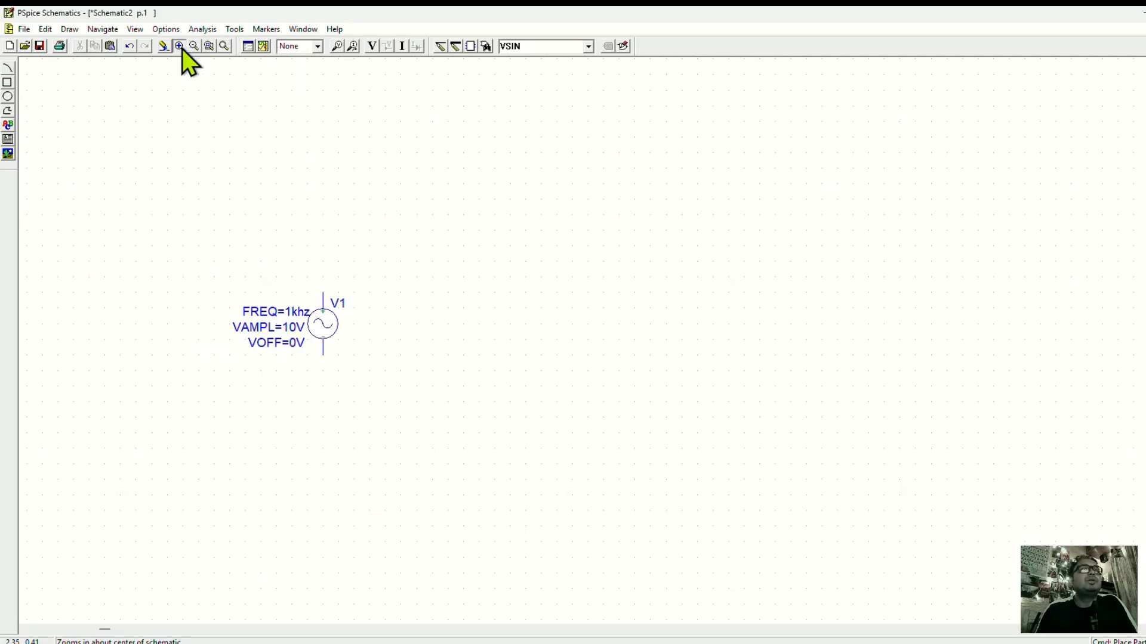
click(181, 48)
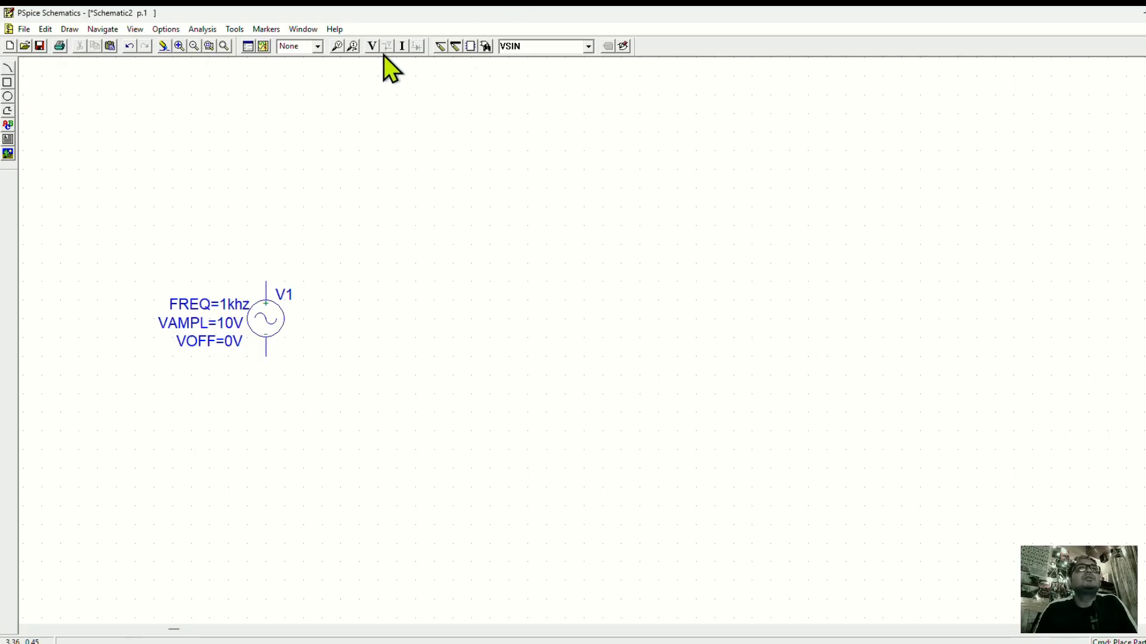
Place a horizontal resistor (part r) above and to the right of the sine source.
click(589, 48)
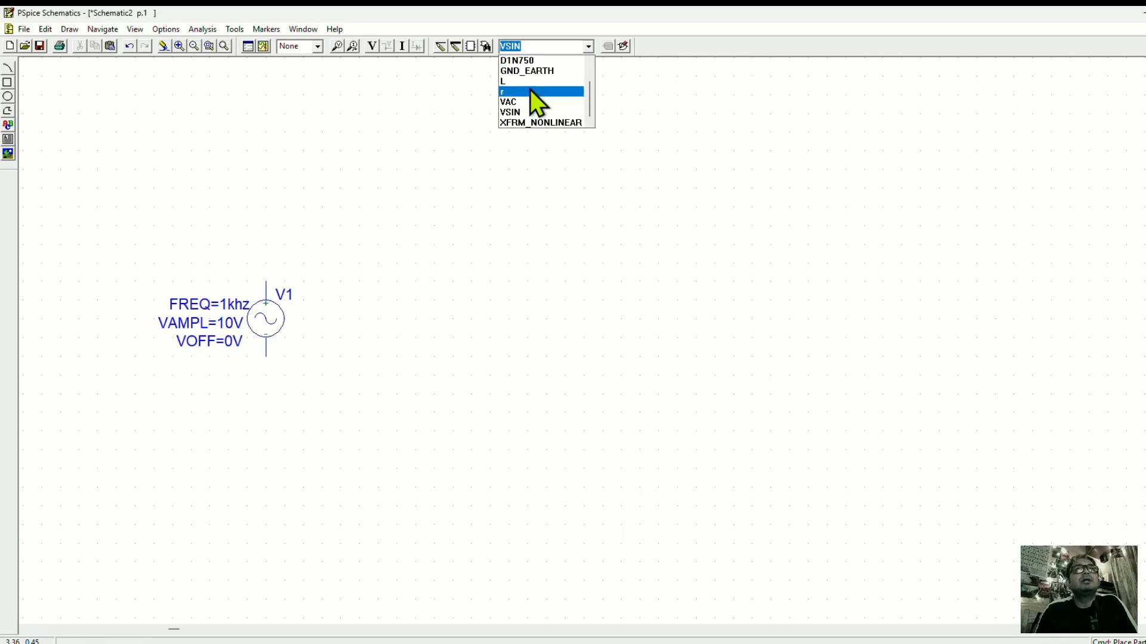
click(530, 90)
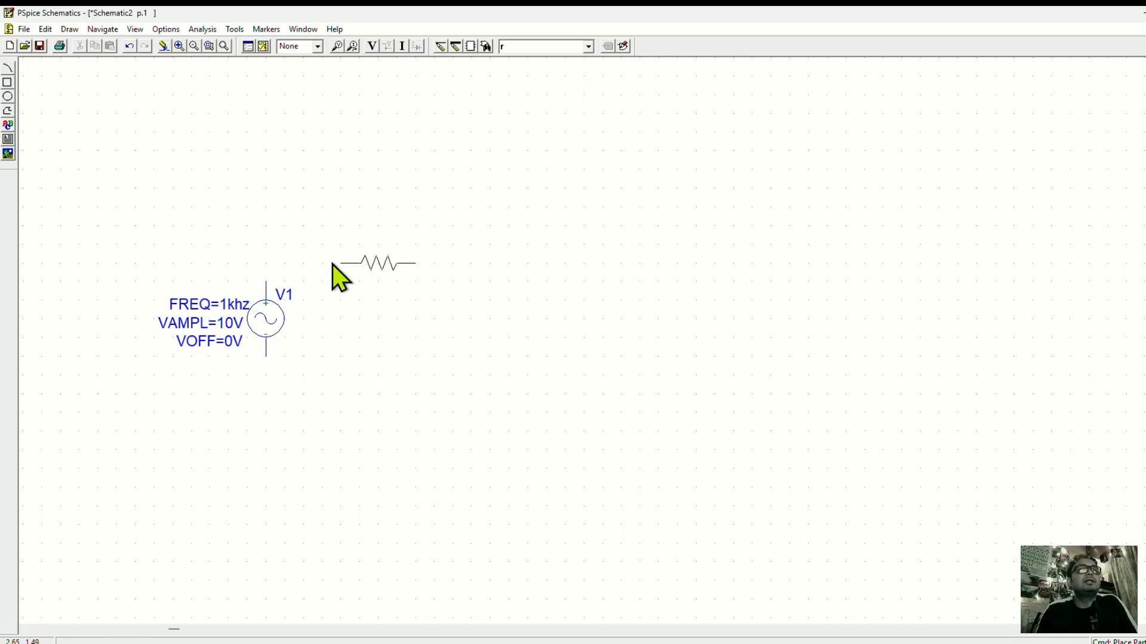
click(331, 264)
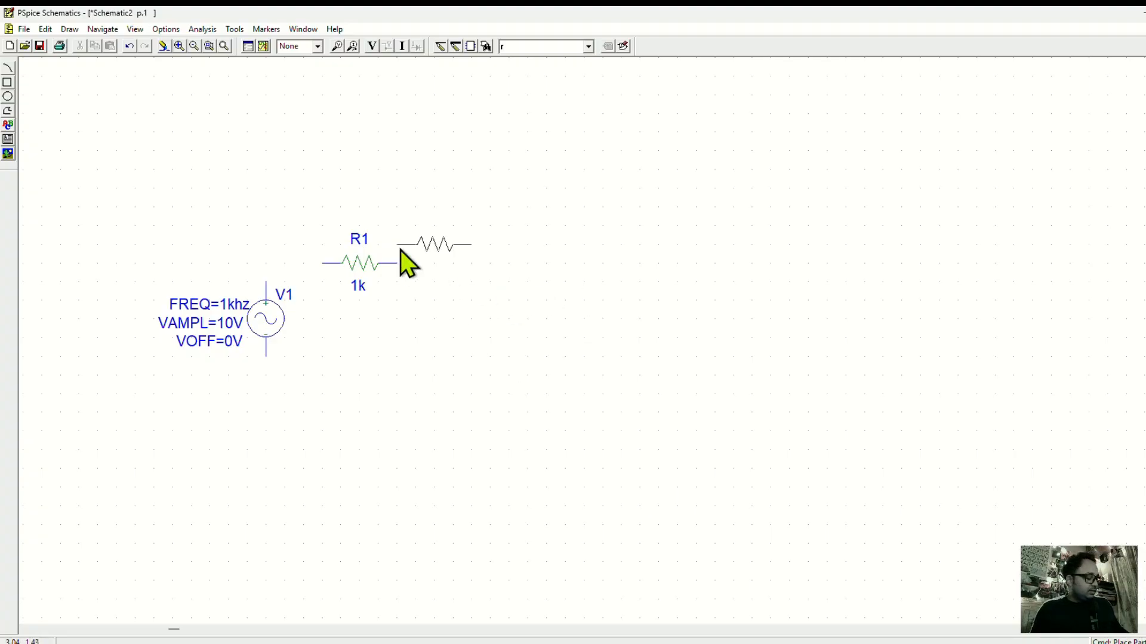
Place two vertical resistors to the right of R1 and a horizontal resistor above the gap between them.
key(ctrl+r)
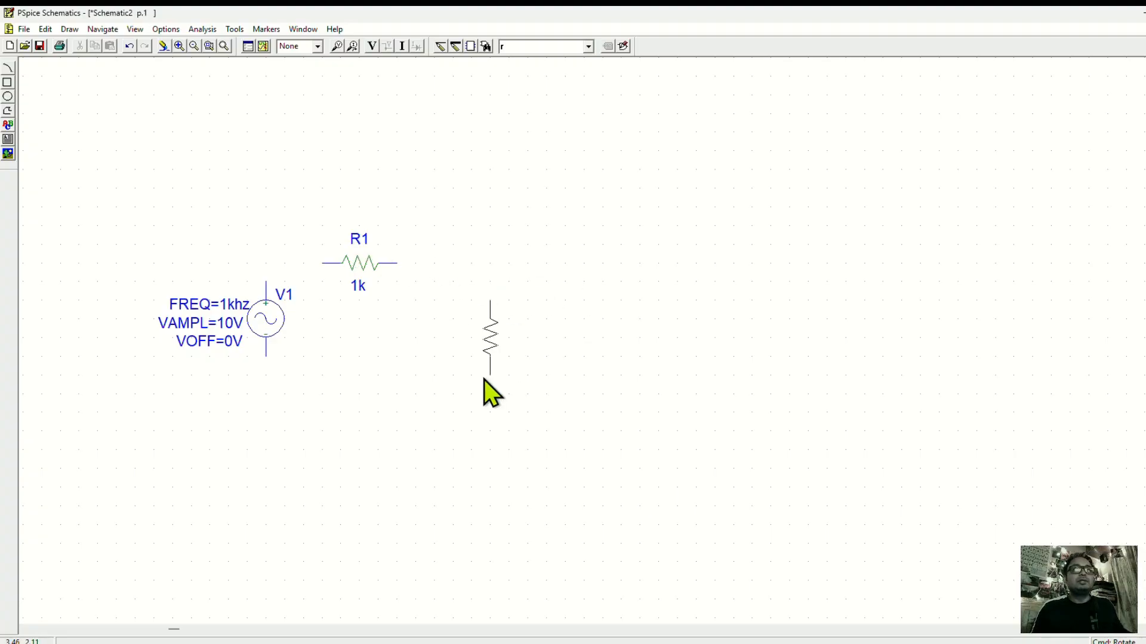
click(458, 357)
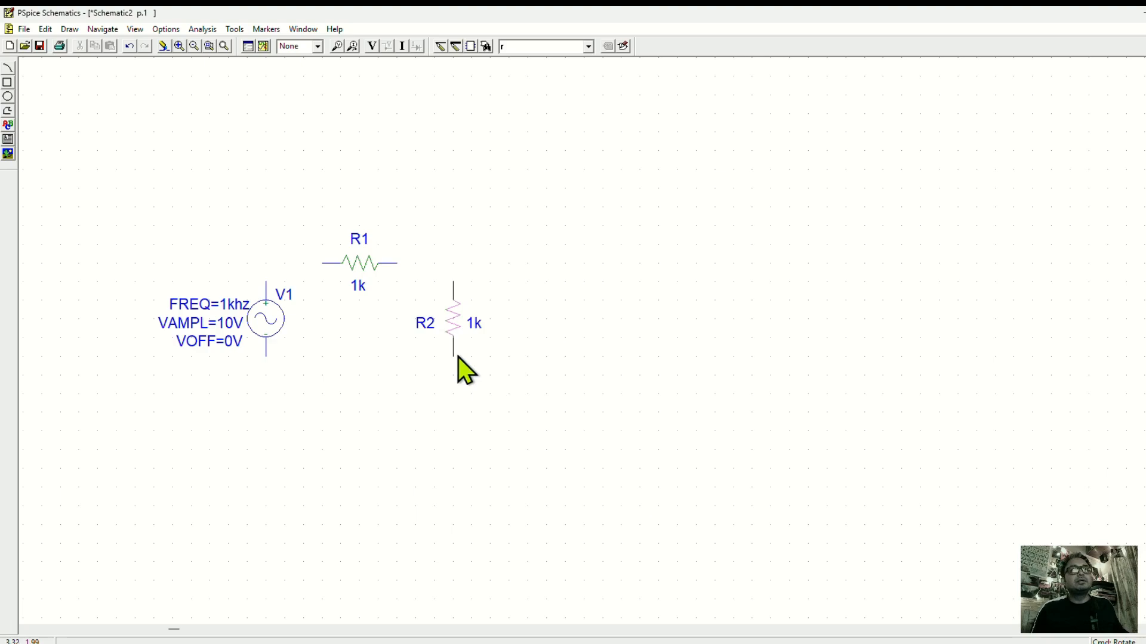
click(589, 356)
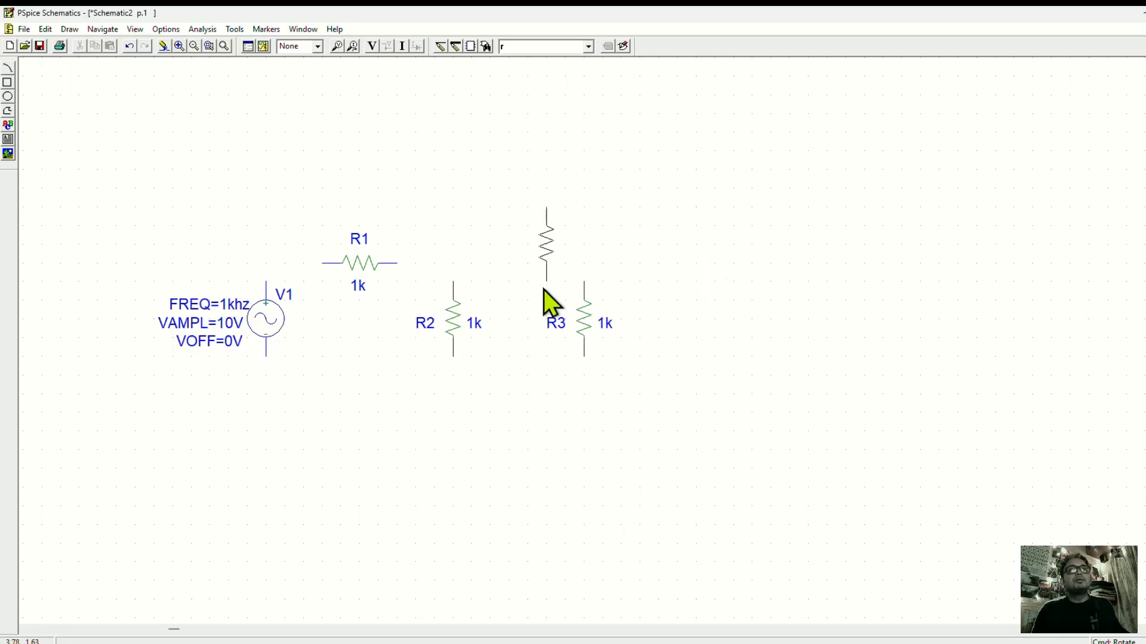
key(ctrl+r)
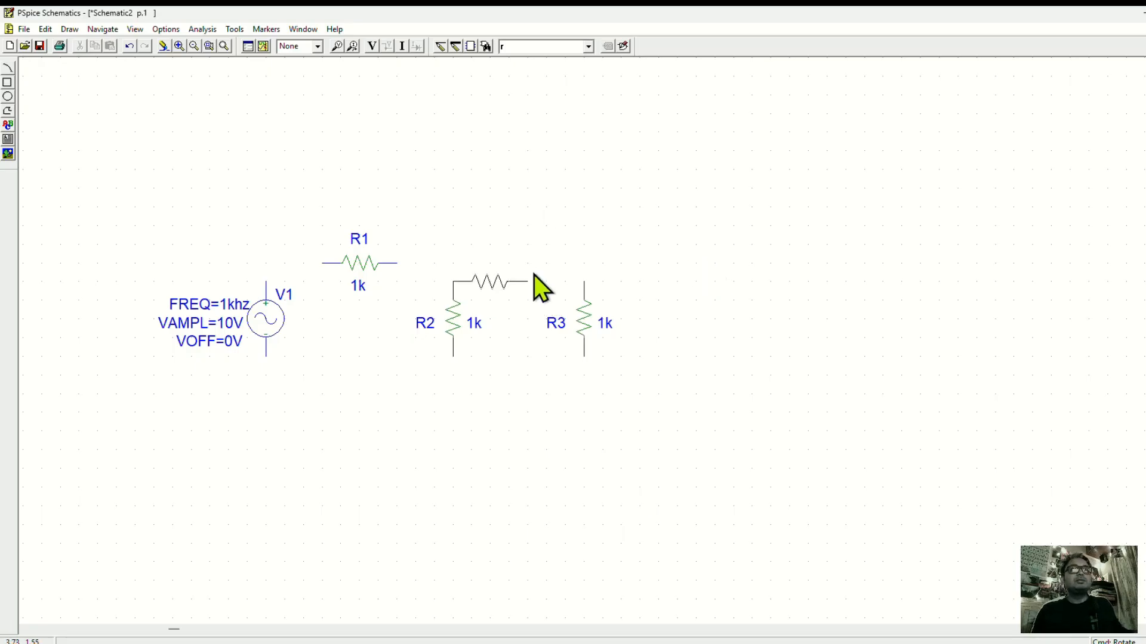
click(540, 263)
right_click(700, 202)
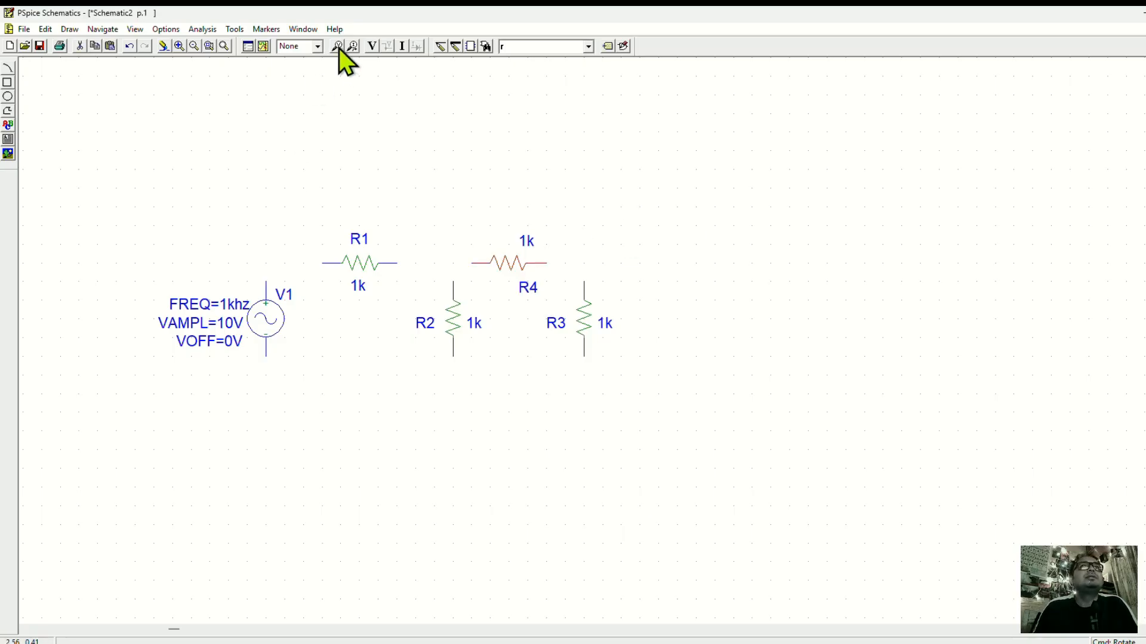
Wire the outer loop from the source's positive terminal through R1, R4 and R3 back to its negative terminal.
click(436, 46)
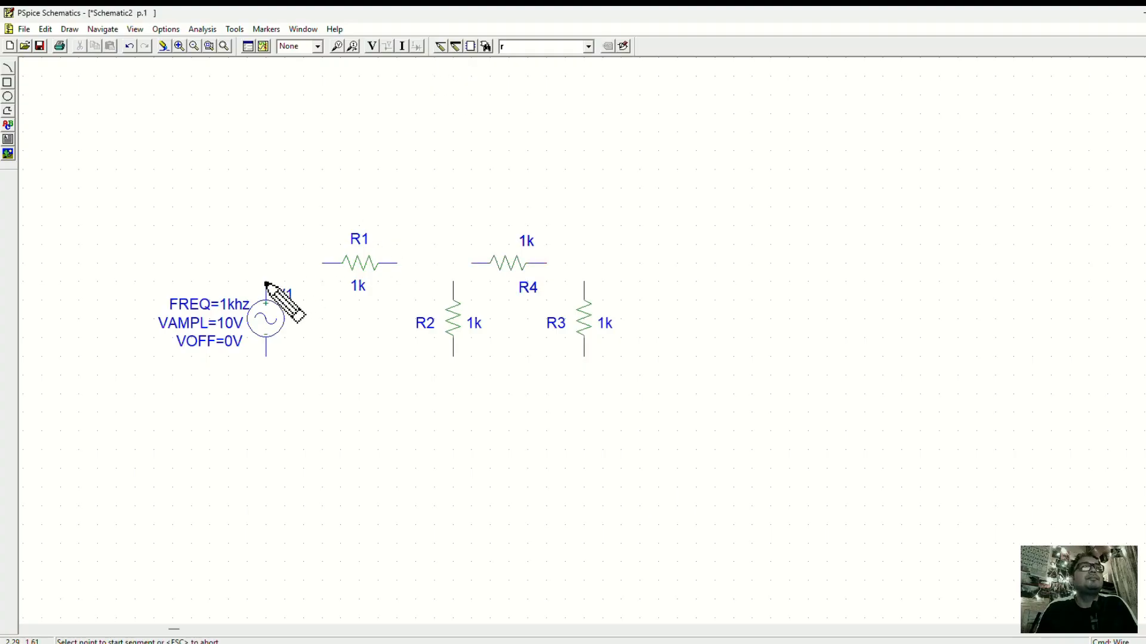
click(266, 264)
click(322, 263)
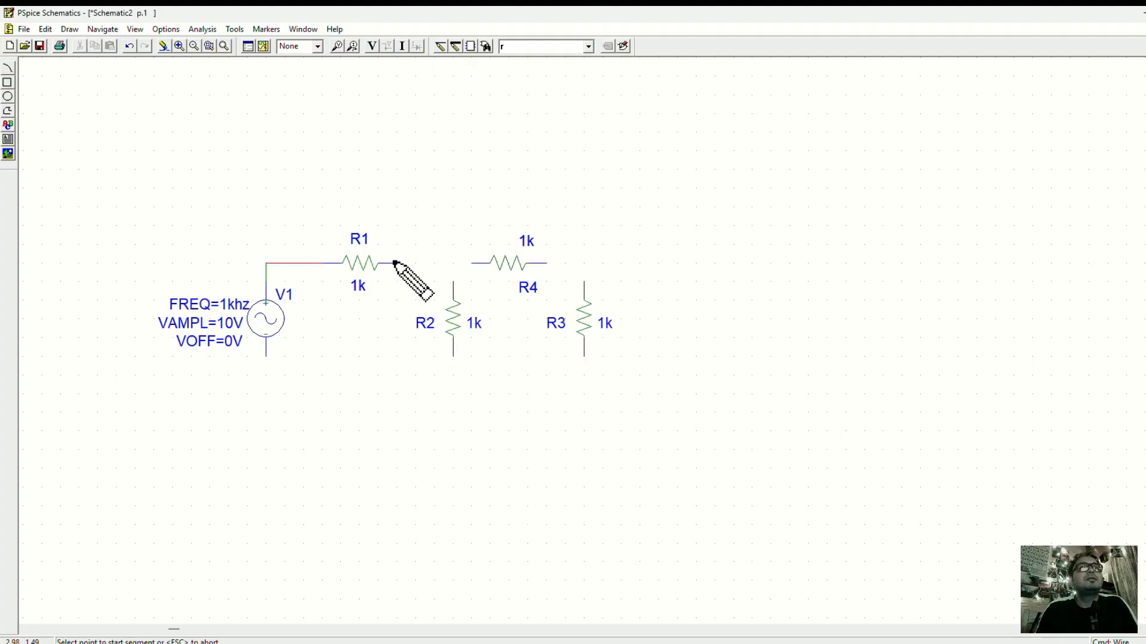
click(480, 263)
click(546, 263)
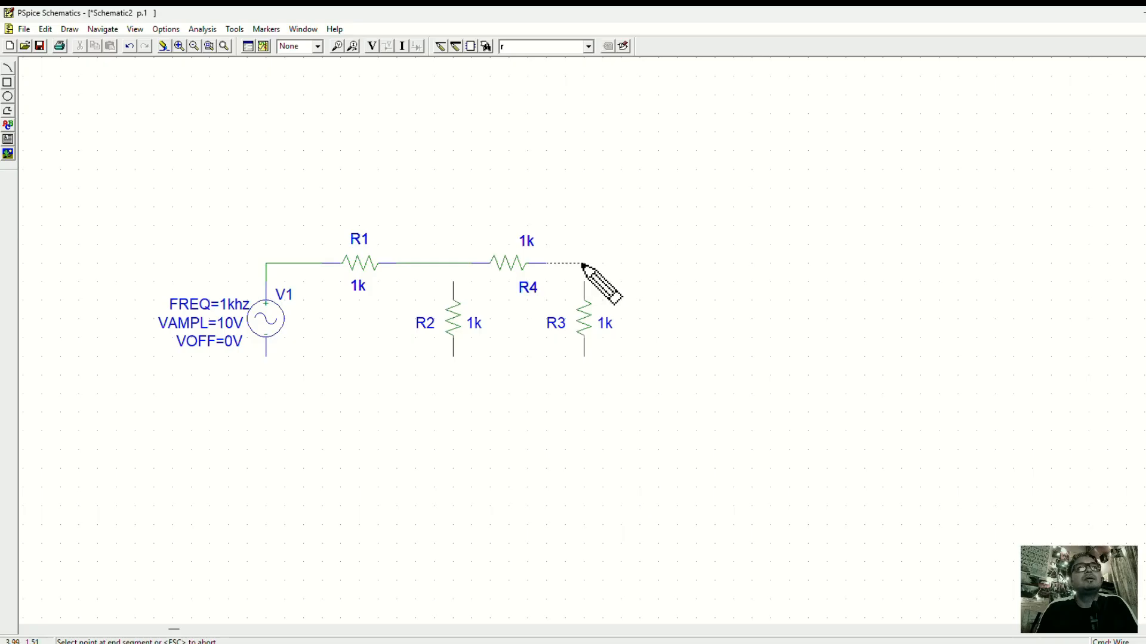
click(584, 285)
click(584, 357)
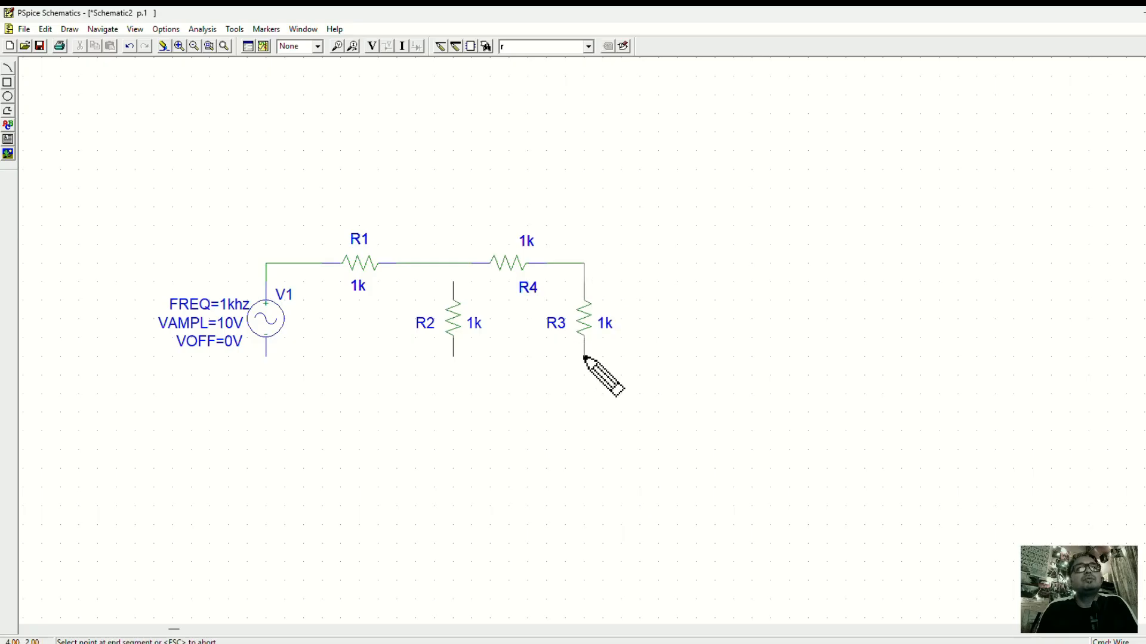
click(584, 375)
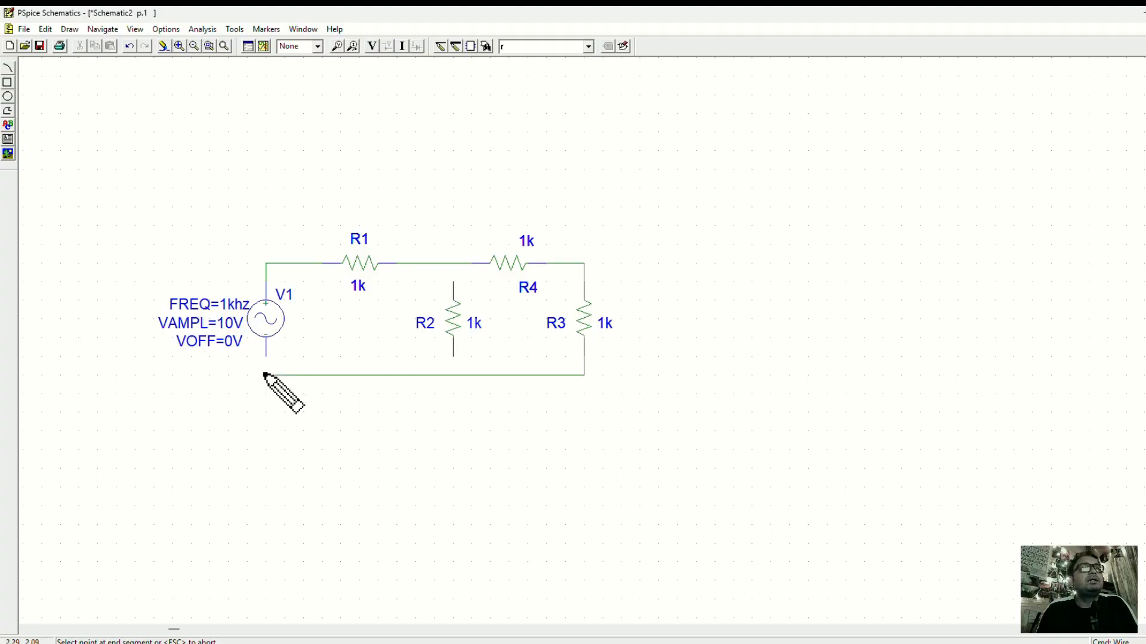
click(266, 351)
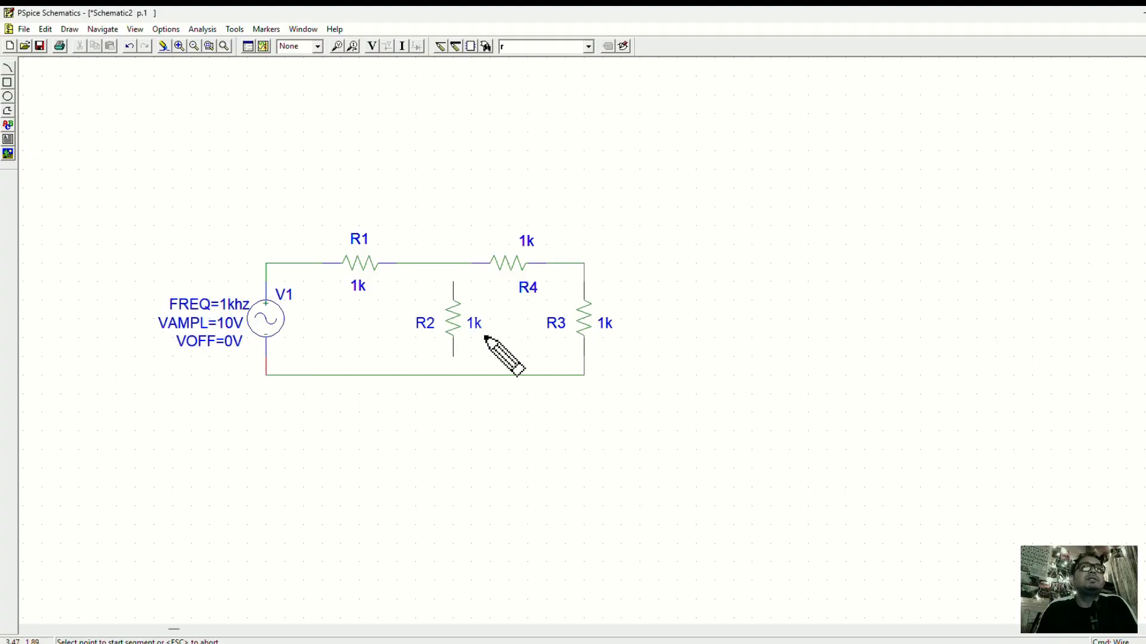
Wire R2's upper end to the line between R1 and R4 and its lower end to the return wire.
click(454, 263)
click(454, 266)
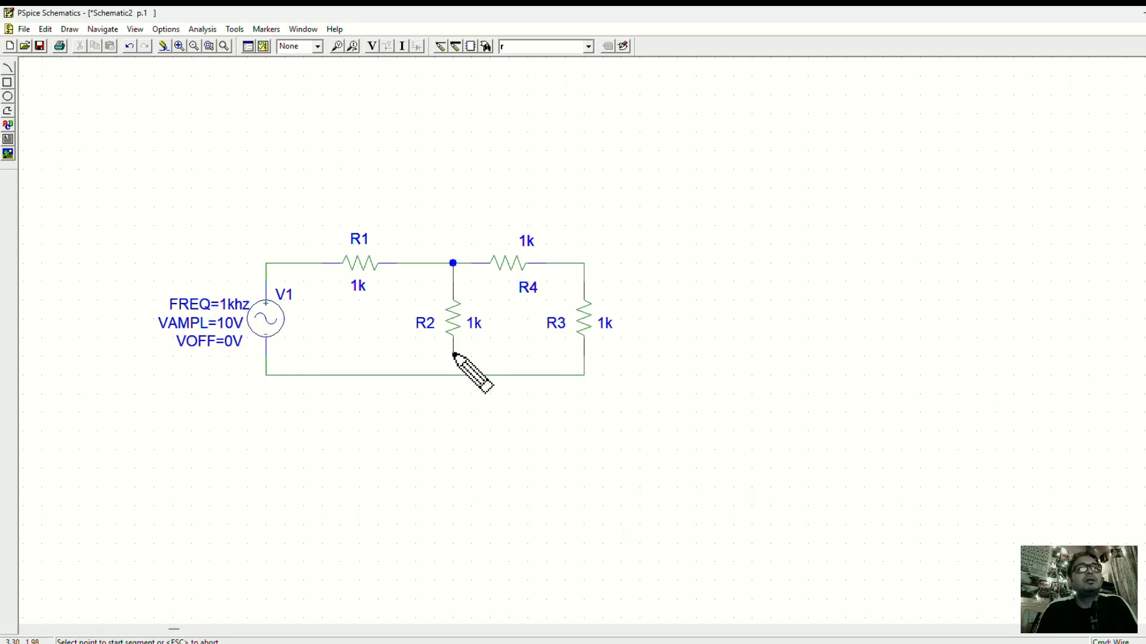
click(454, 356)
click(453, 375)
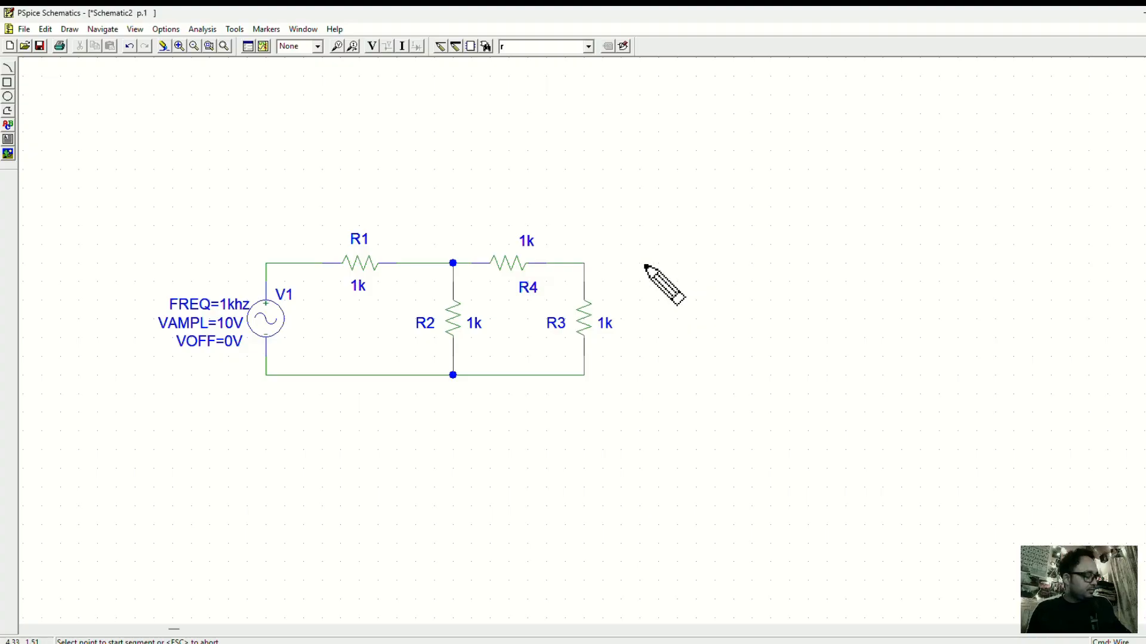
key(Escape)
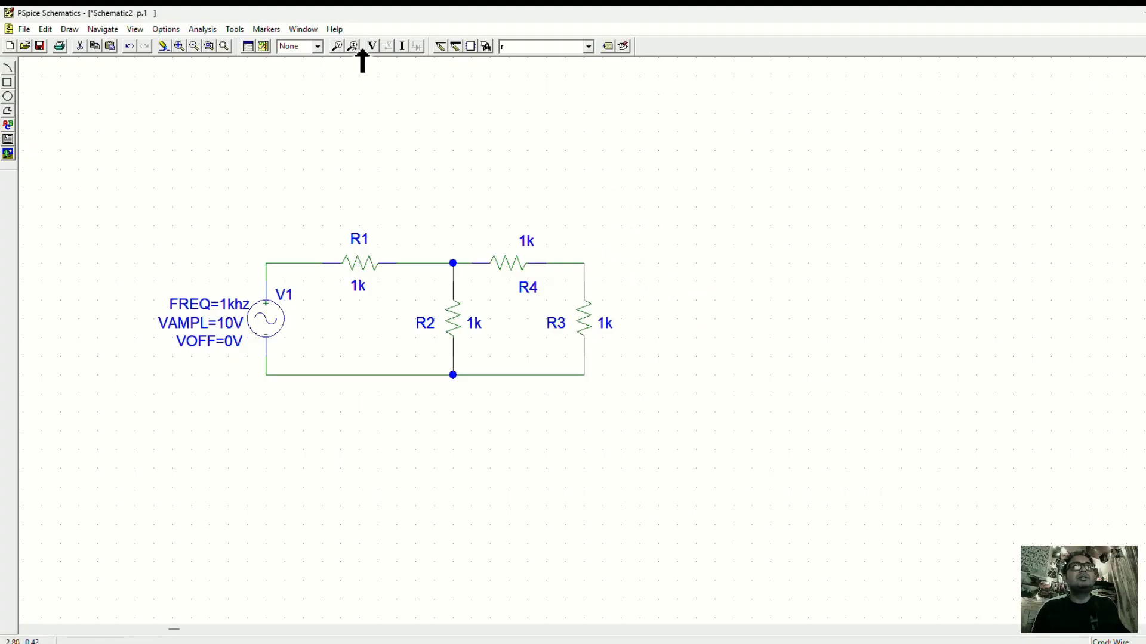
Place a GND_EARTH ground at the lower junction below R2.
click(445, 48)
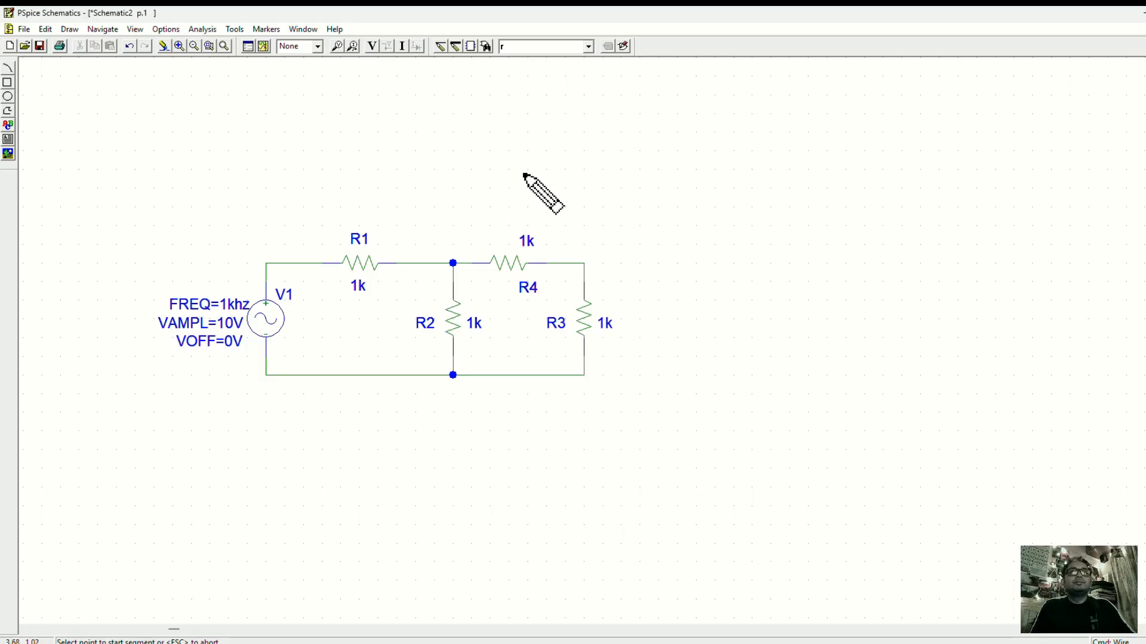
click(589, 46)
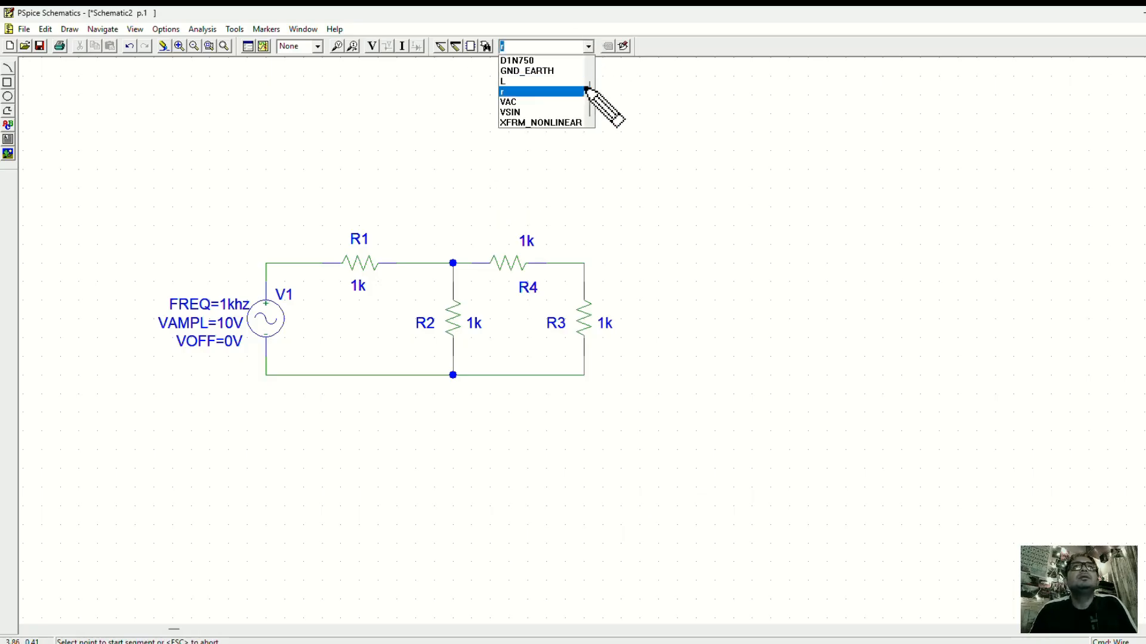
click(543, 71)
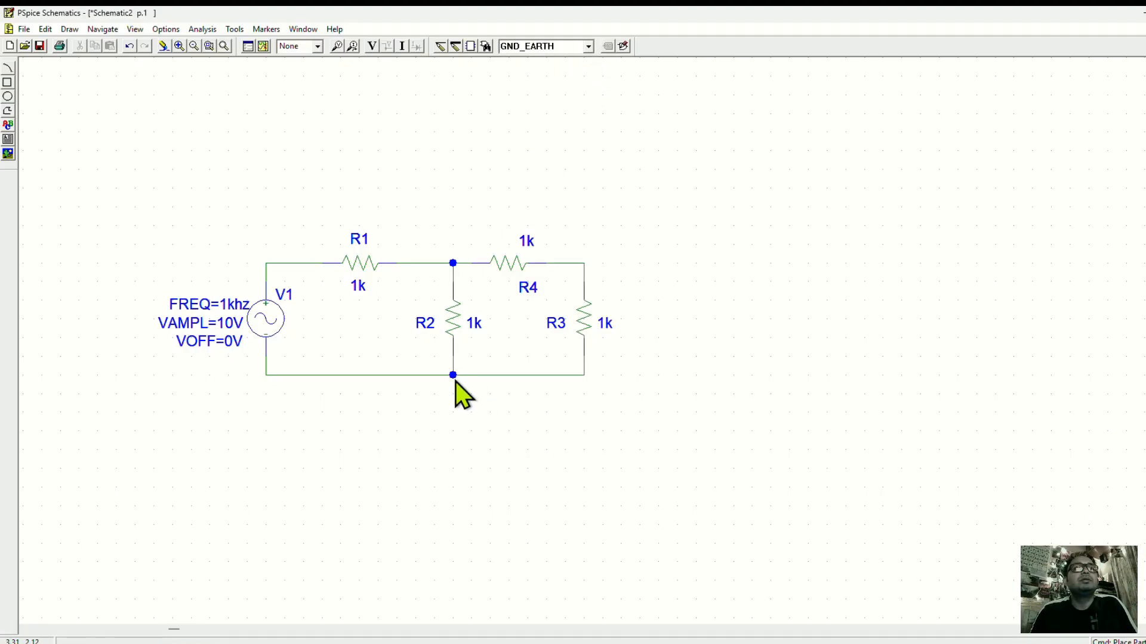
Save the schematic in the Online_PSP folder as AC1_01.12.2025.SCH.
click(41, 46)
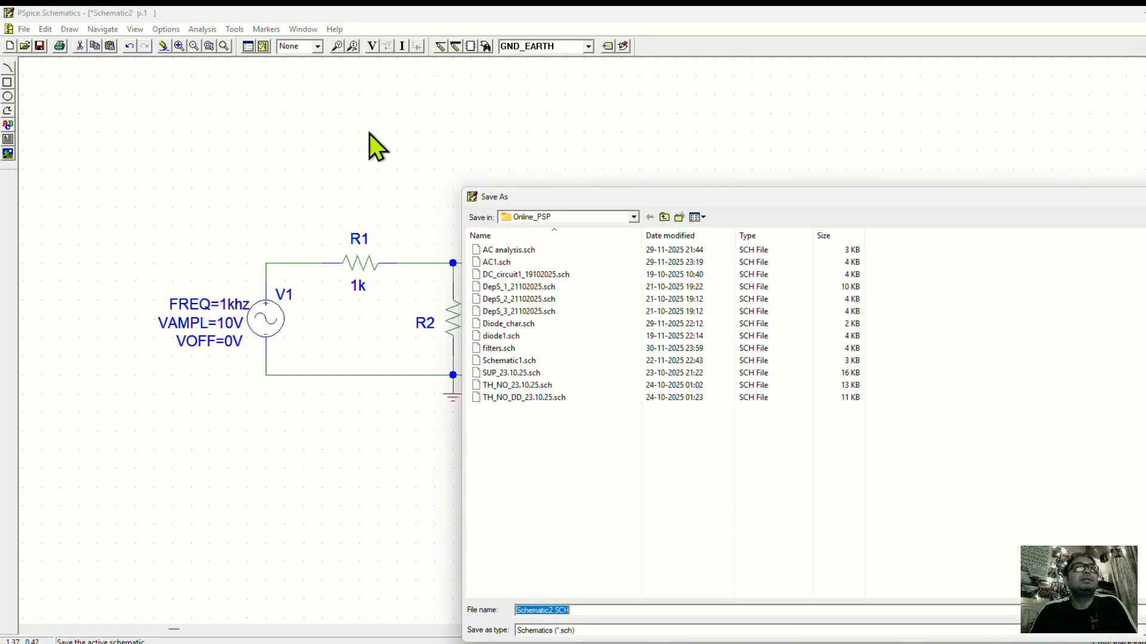
click(554, 610)
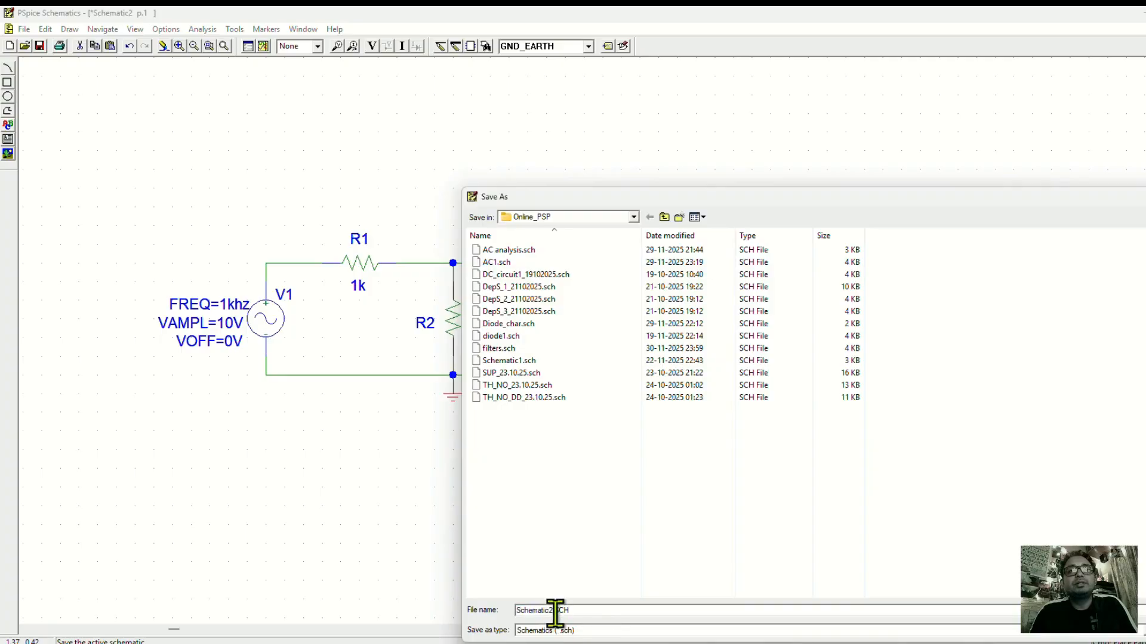
drag(554, 610, 481, 600)
click(550, 608)
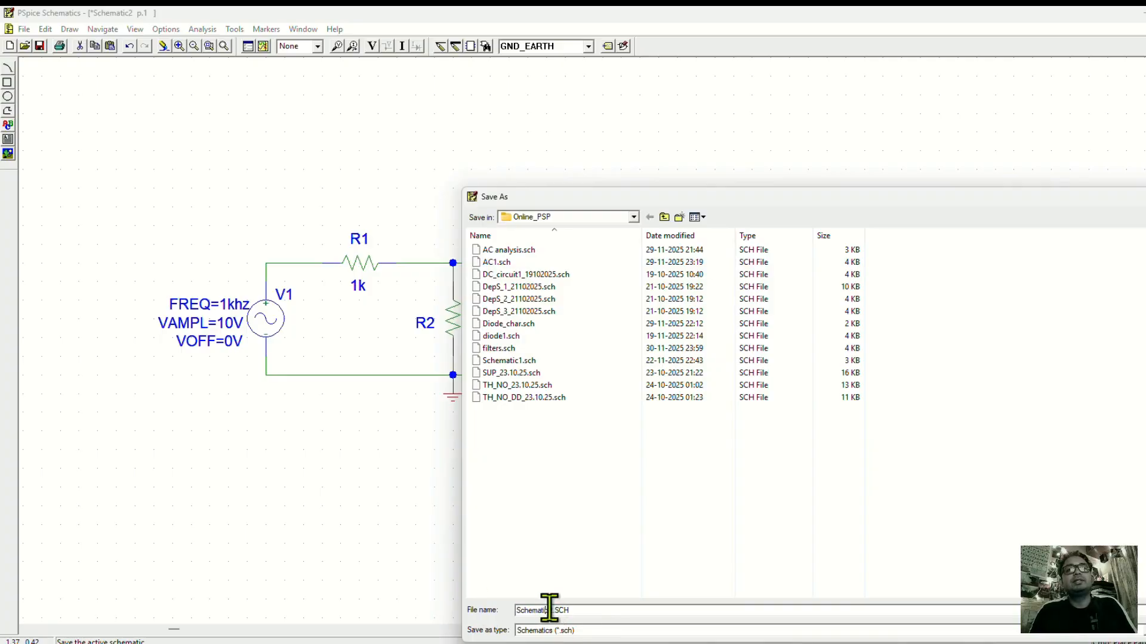
drag(553, 608, 476, 603)
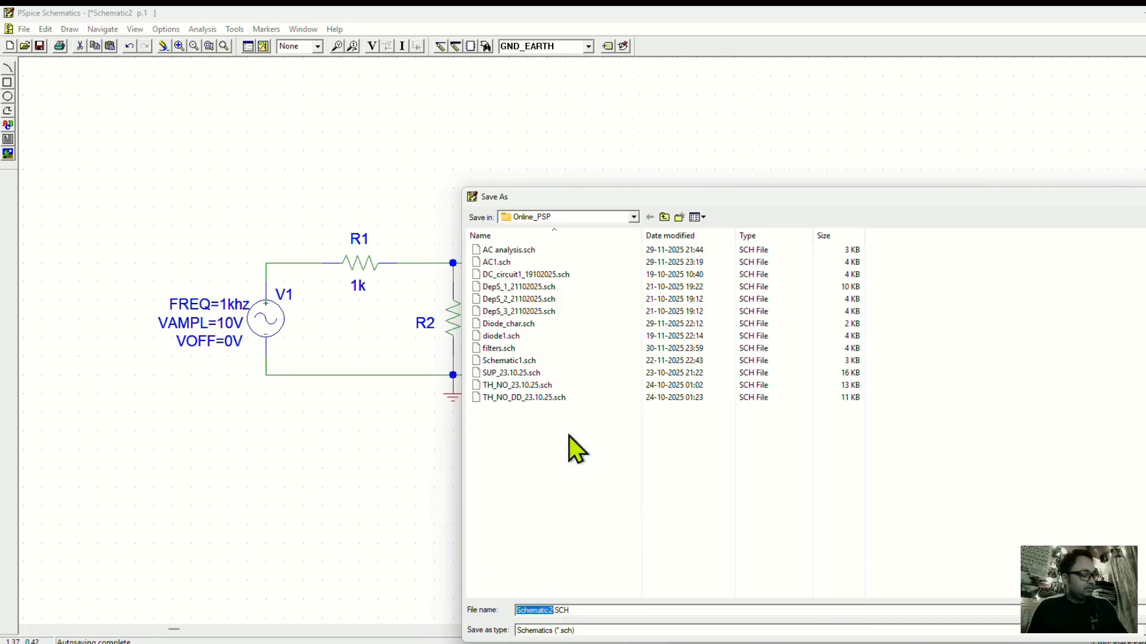
text(AC.)
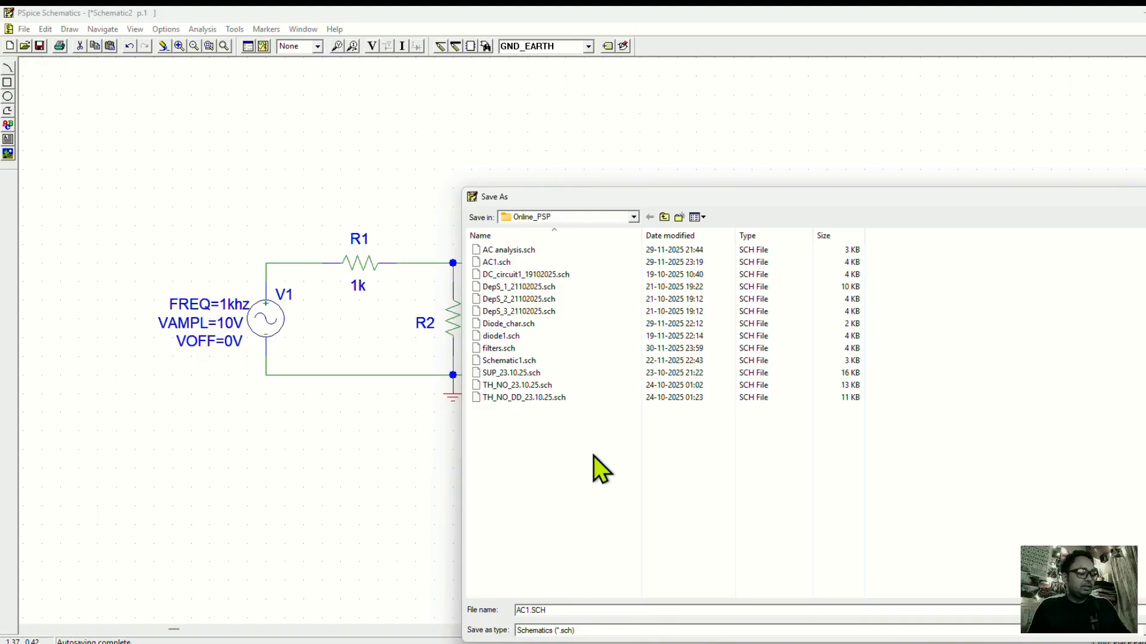
key(Delete)
text(_)
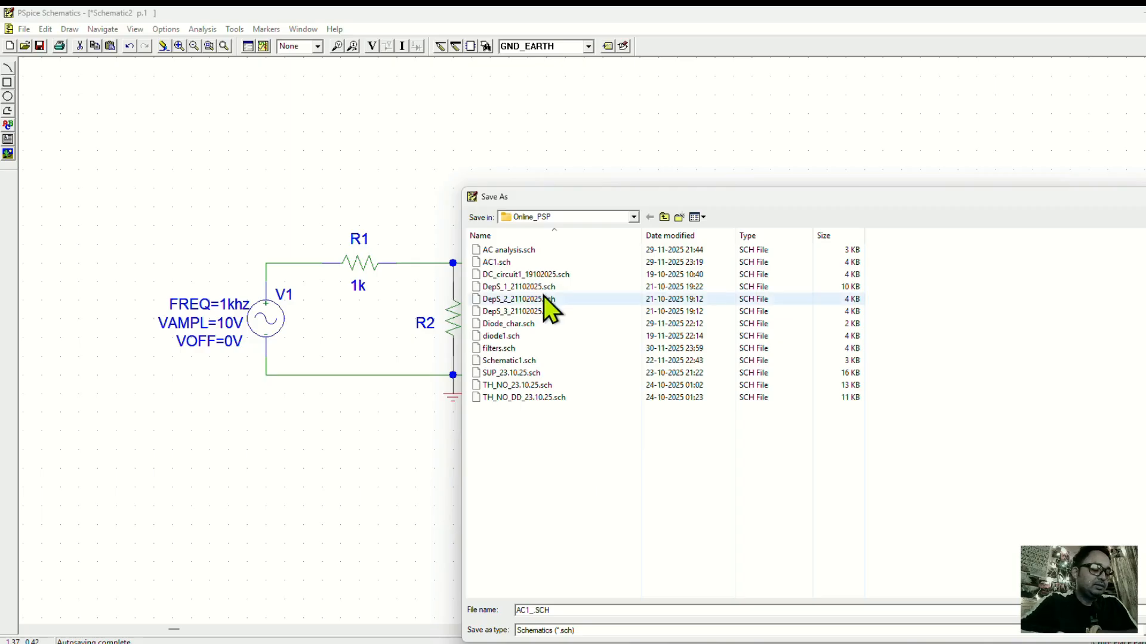
text(01.)
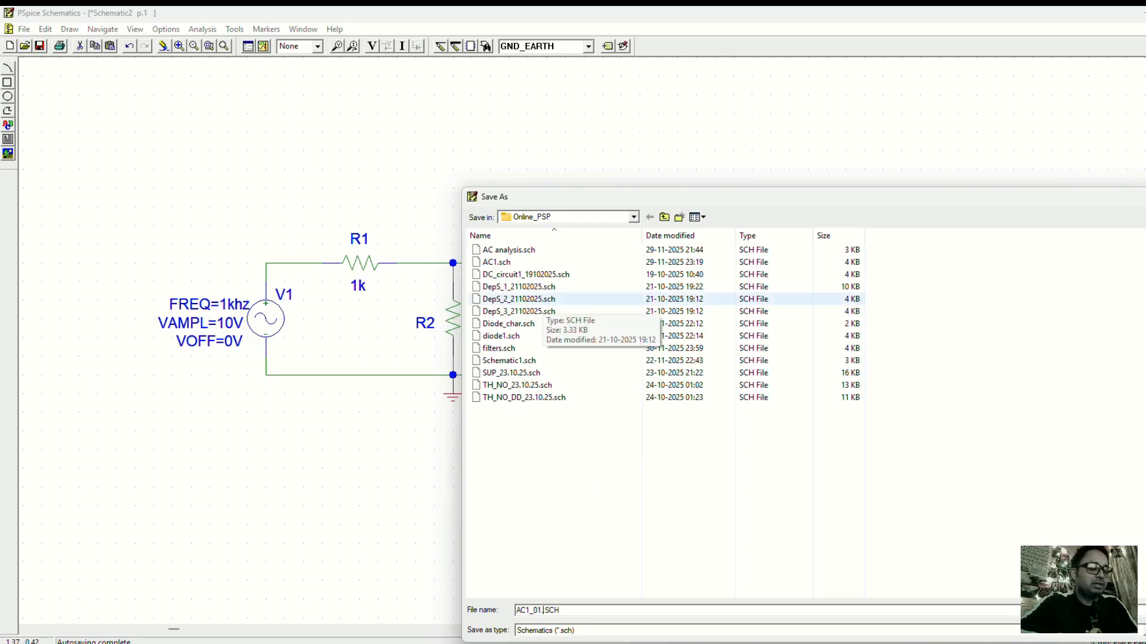
text(12.2025)
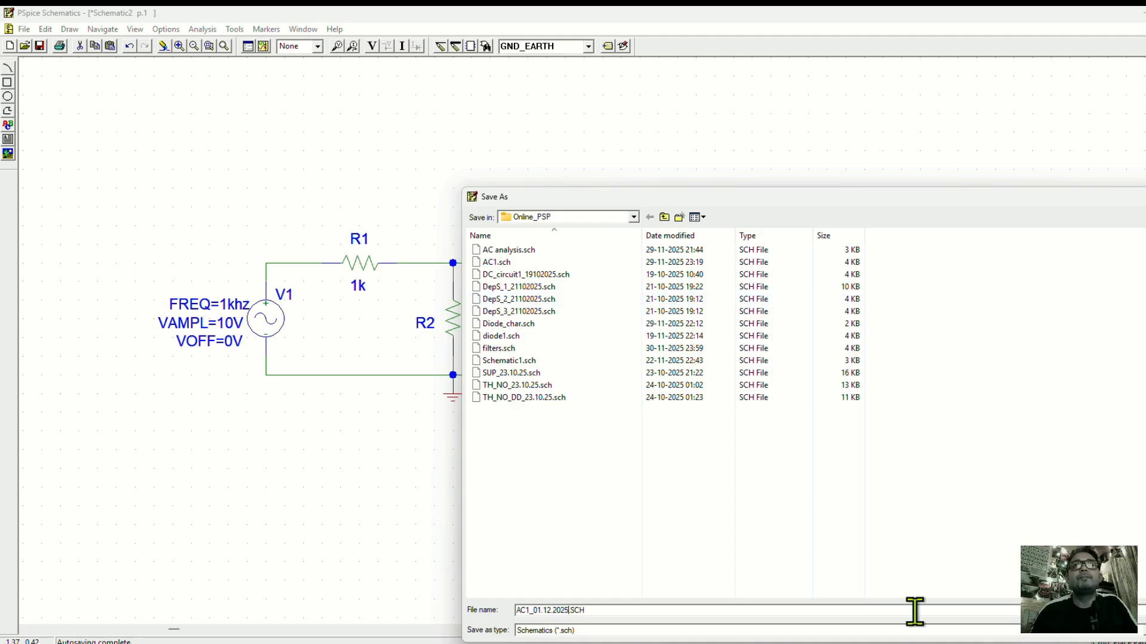
key(Return)
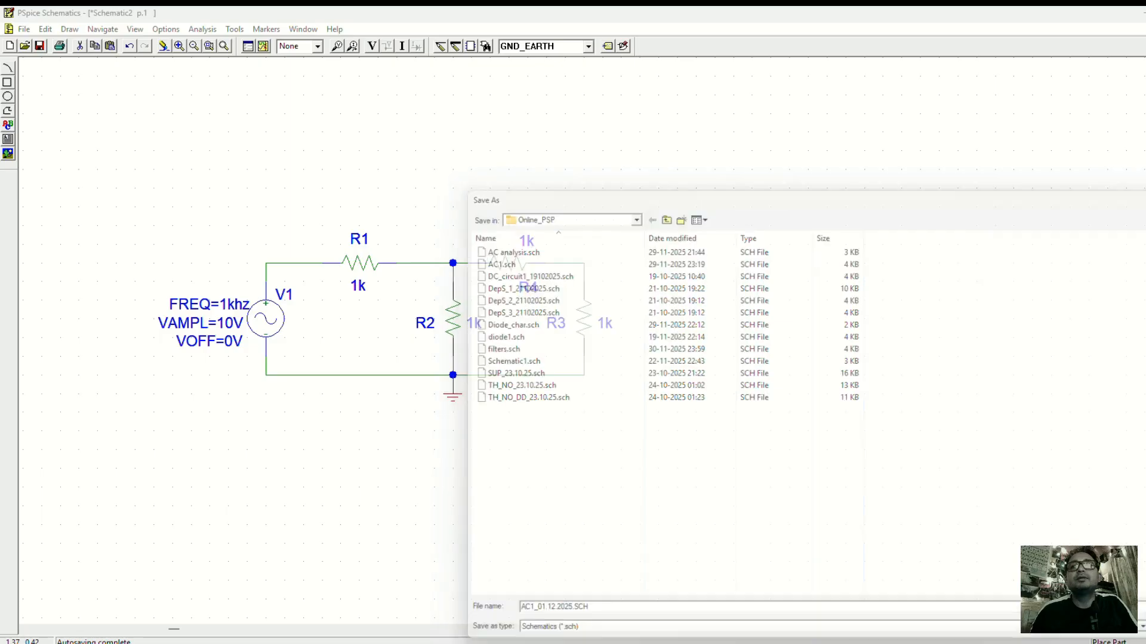
click(528, 194)
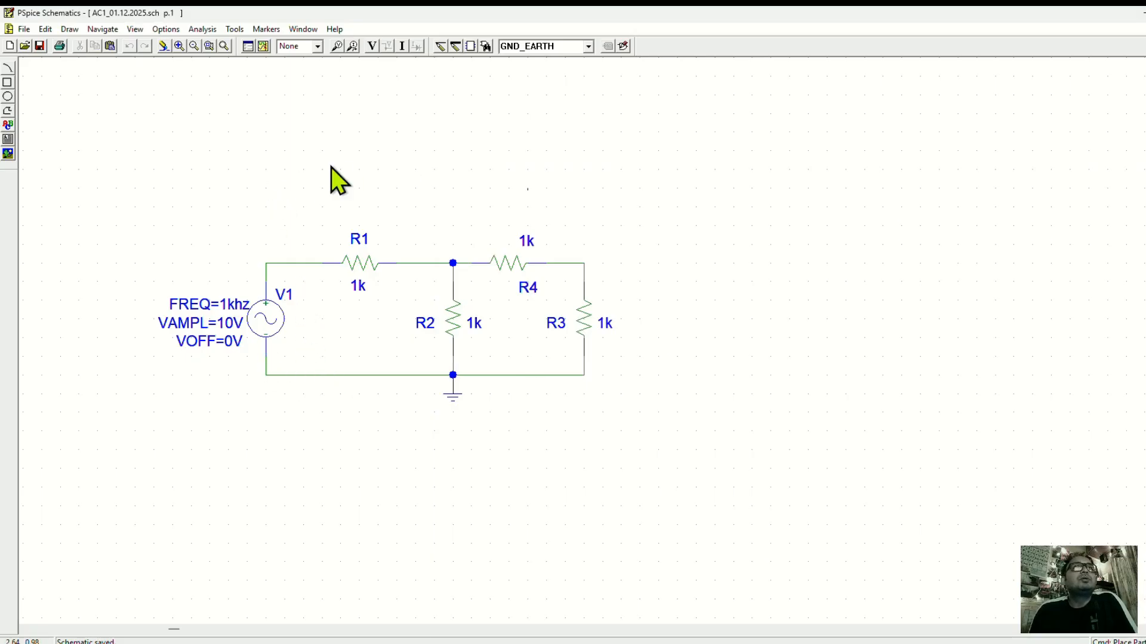
Simulate the saved circuit and minimize the OrCAD PSpice A/D Demo results window to return to the schematic.
click(261, 45)
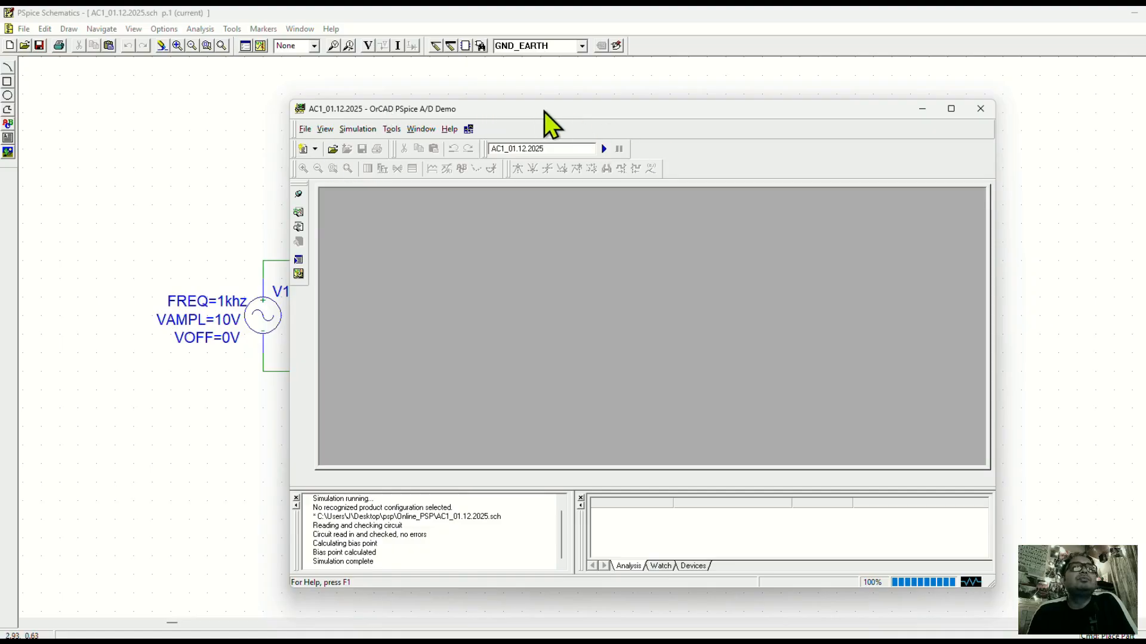
drag(544, 112, 774, 163)
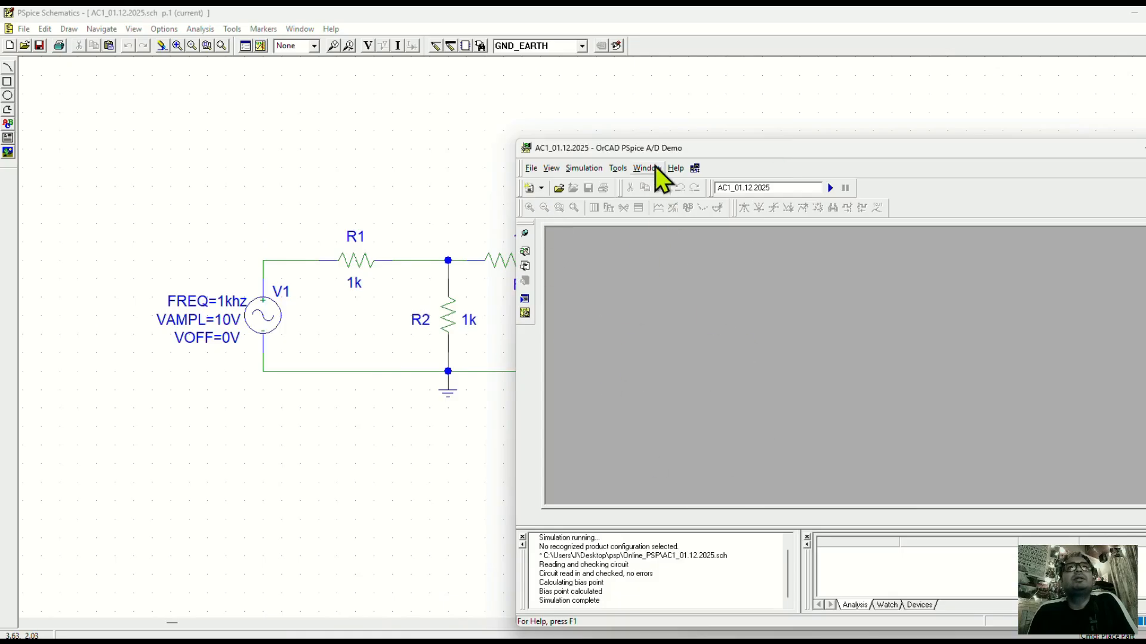
drag(729, 147, 621, 111)
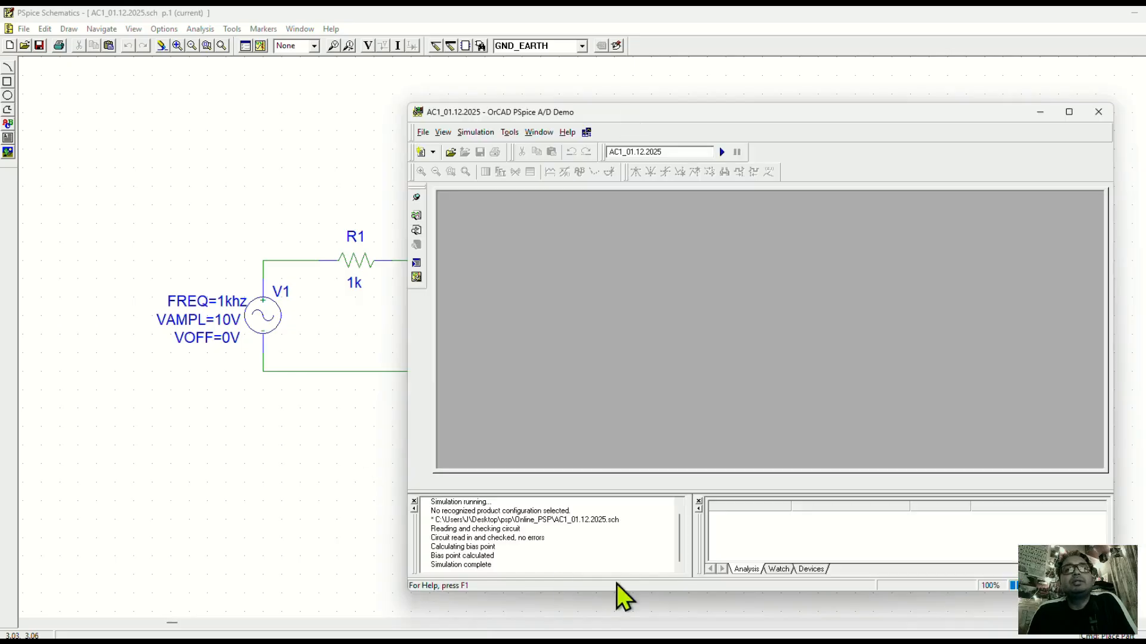
click(1040, 112)
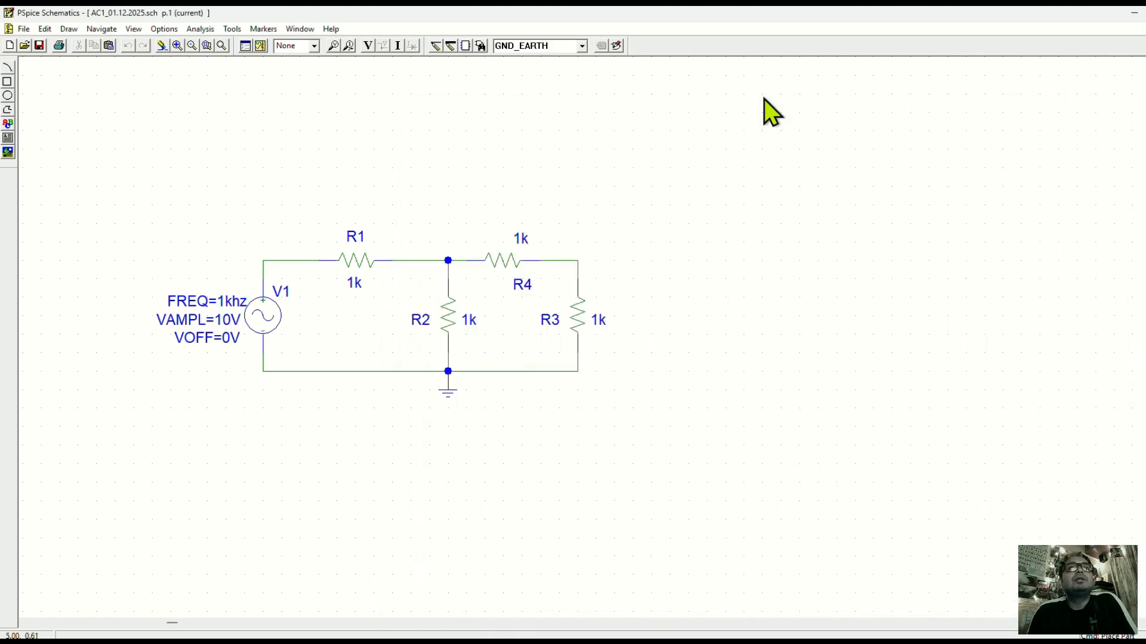
Move R2, R3, R4, their connecting wires and the ground together slightly closer to R1.
click(518, 310)
click(444, 303)
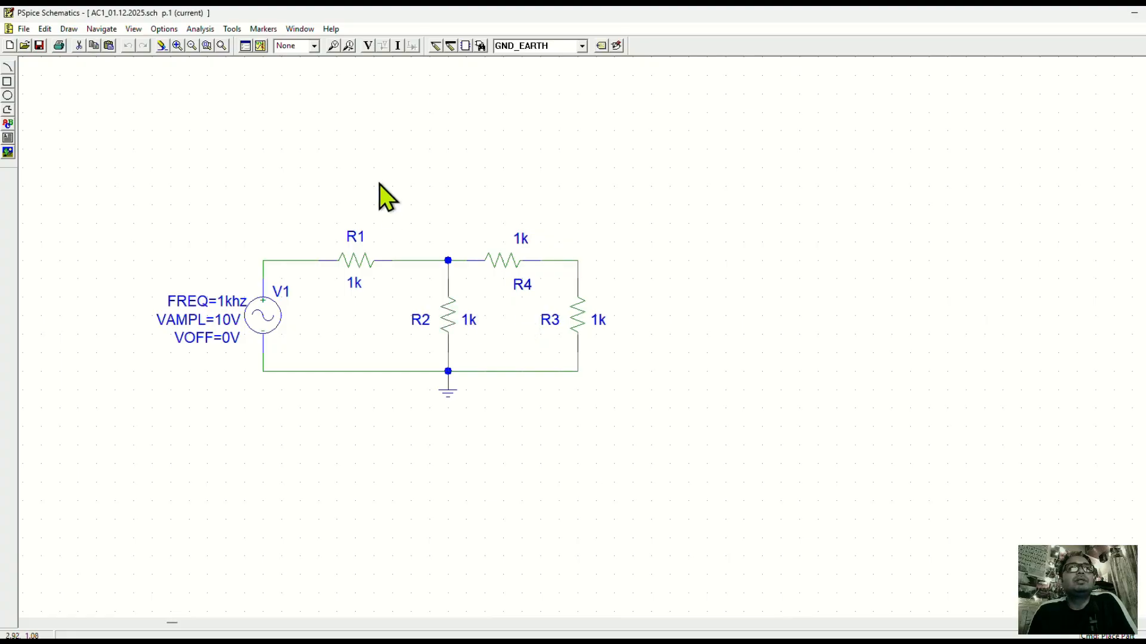
drag(377, 182, 708, 550)
drag(456, 327, 425, 319)
click(850, 275)
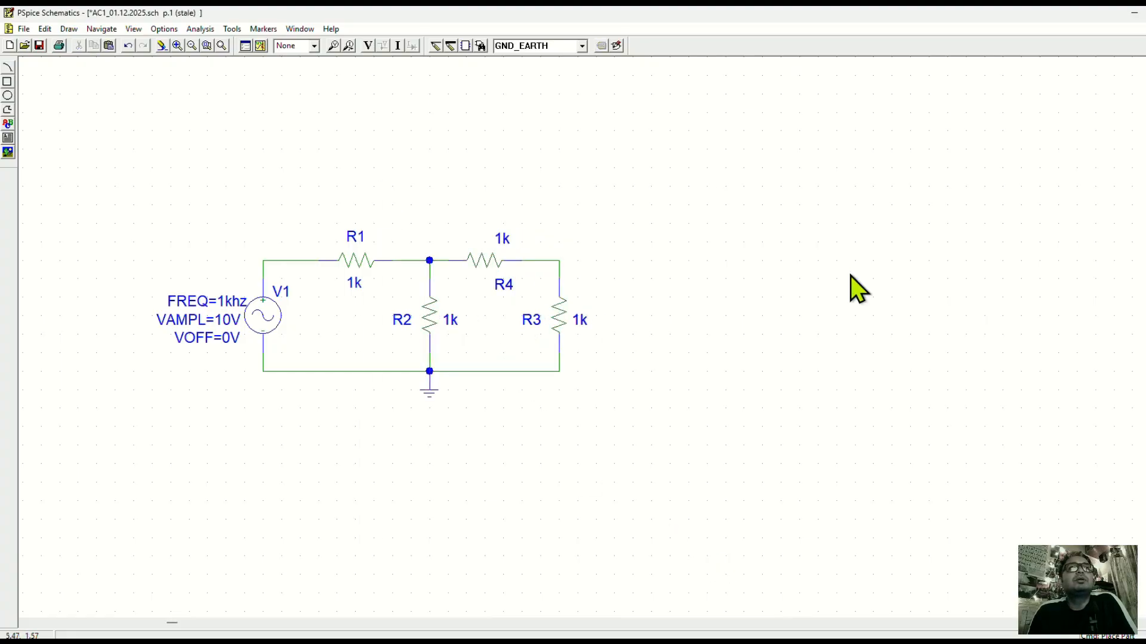
Open the analysis setup and examine the AC Sweep, Transient and DC Sweep settings without changing them.
click(247, 45)
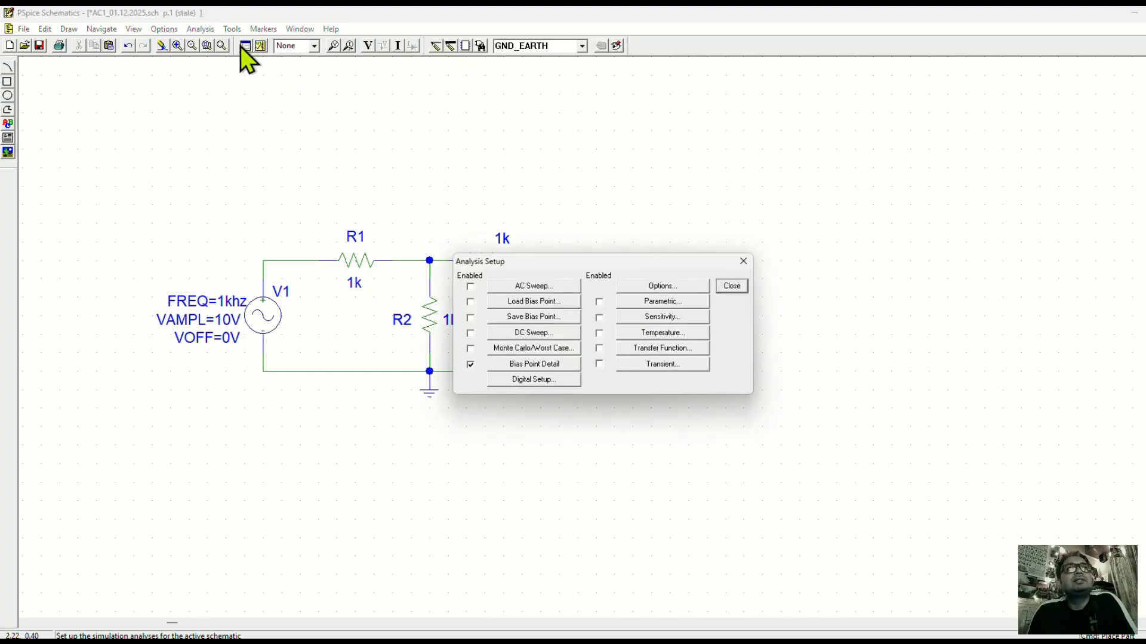
drag(587, 262, 457, 209)
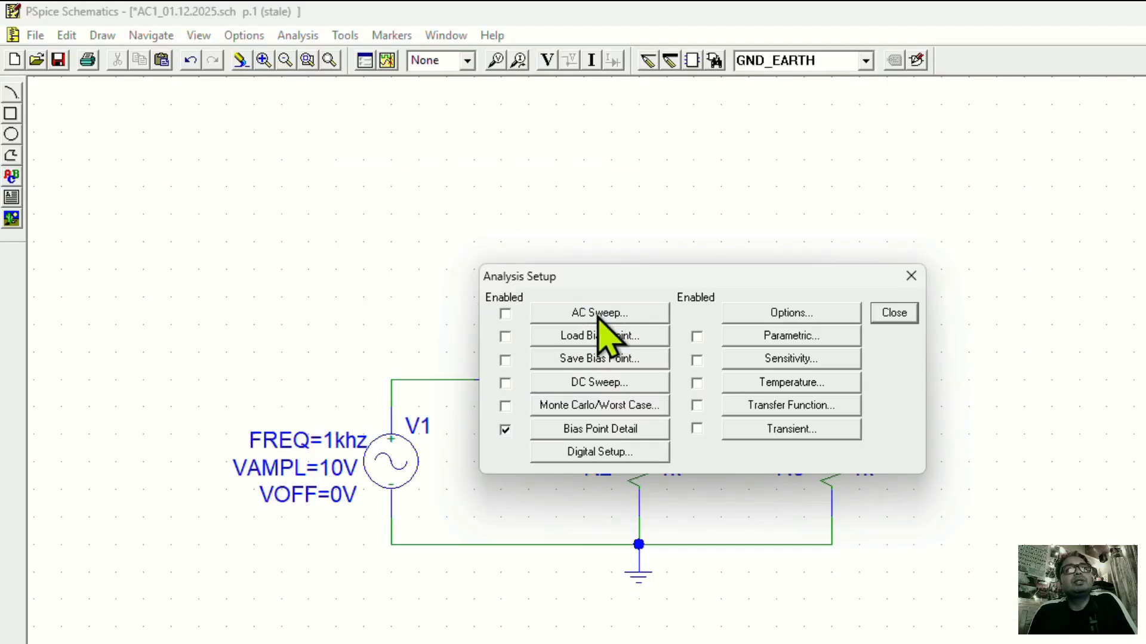
click(601, 313)
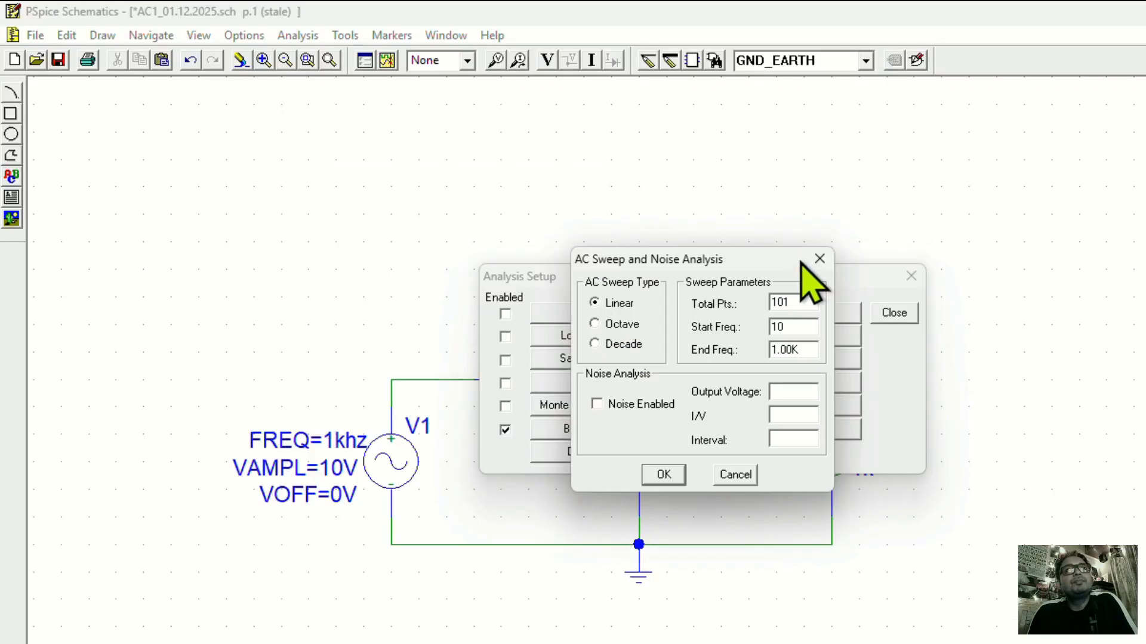
click(817, 262)
click(780, 432)
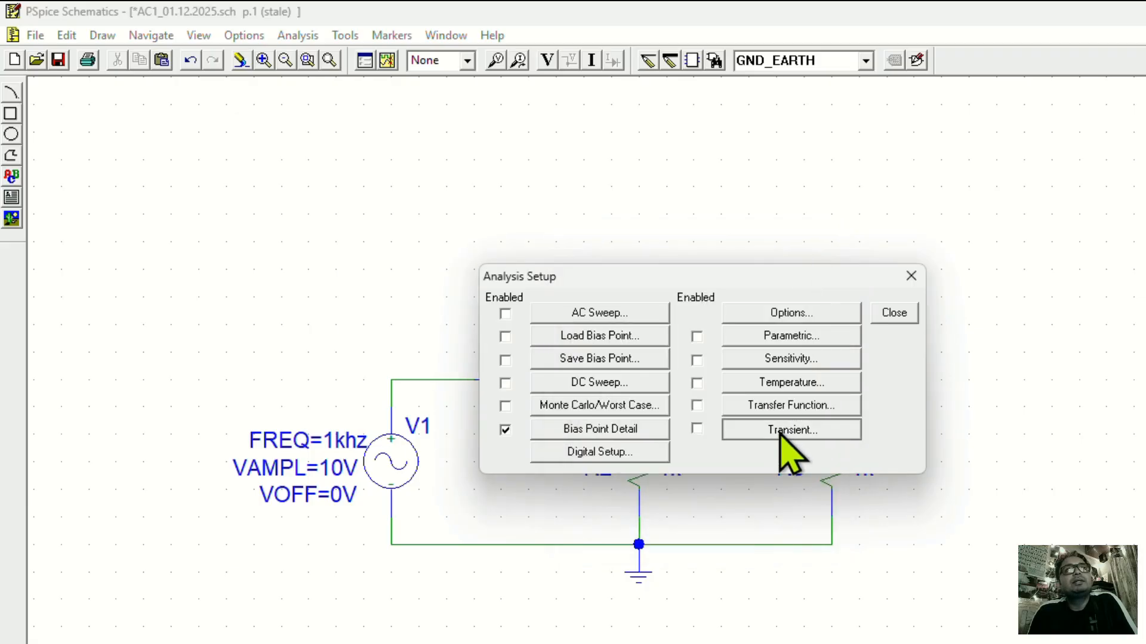
click(811, 212)
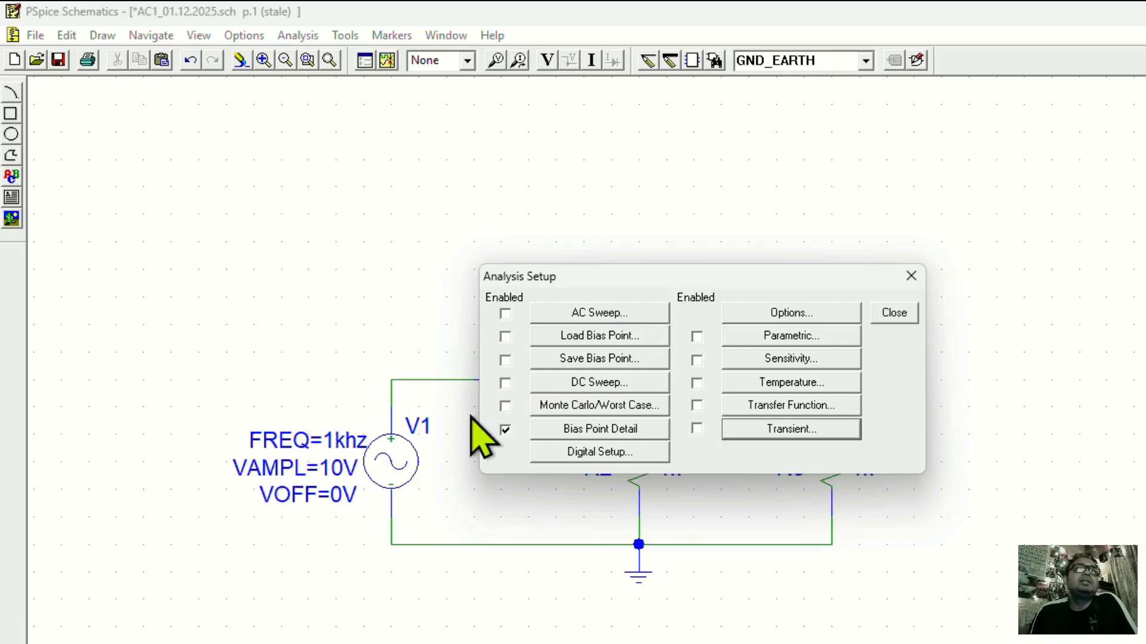
click(626, 380)
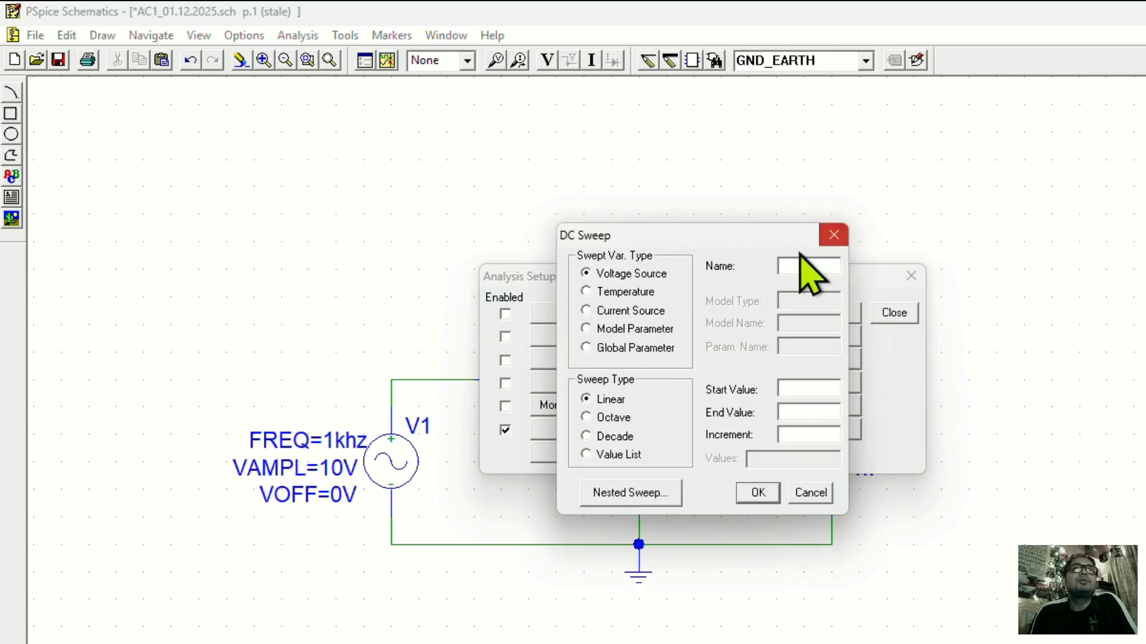
click(834, 235)
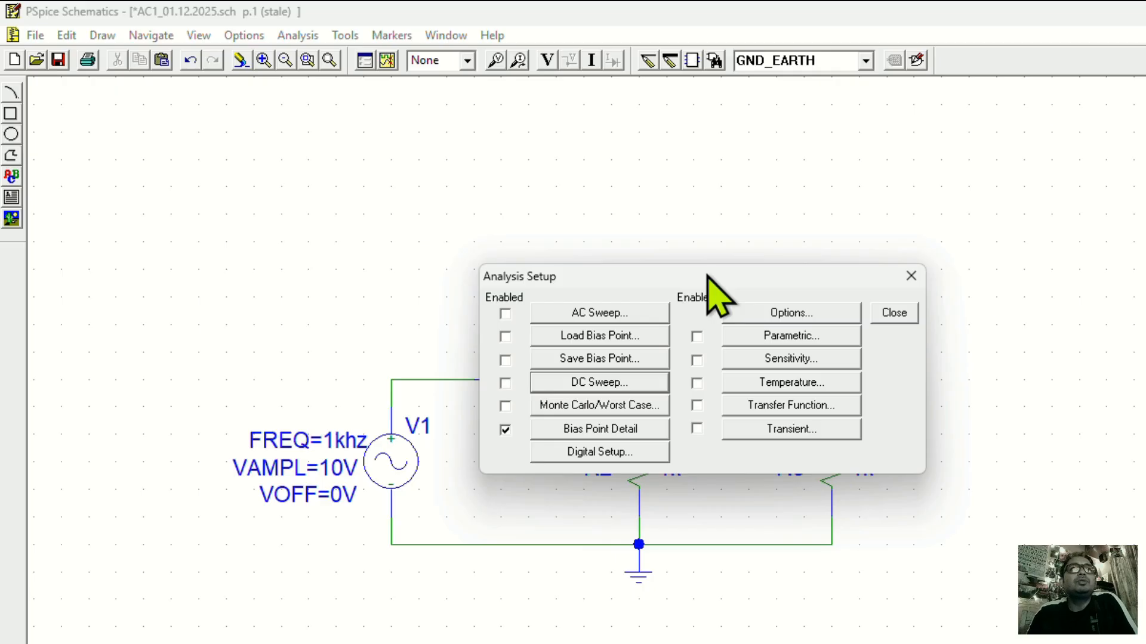
Enable the transient analysis with a final time of 2ms and close the analysis setup.
click(736, 430)
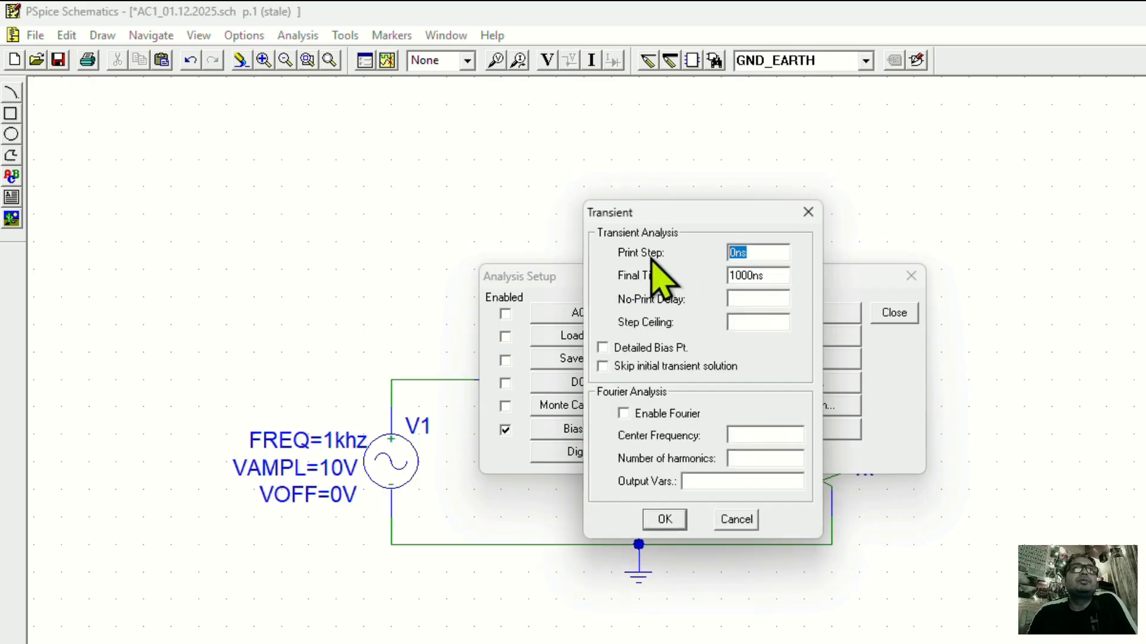
click(760, 256)
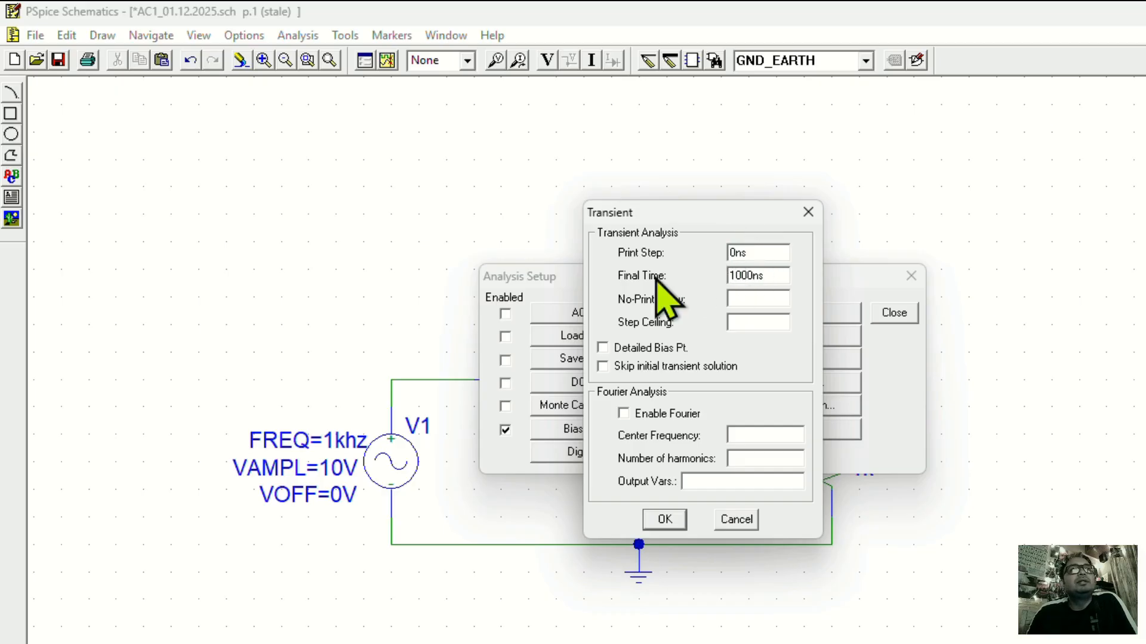
click(735, 275)
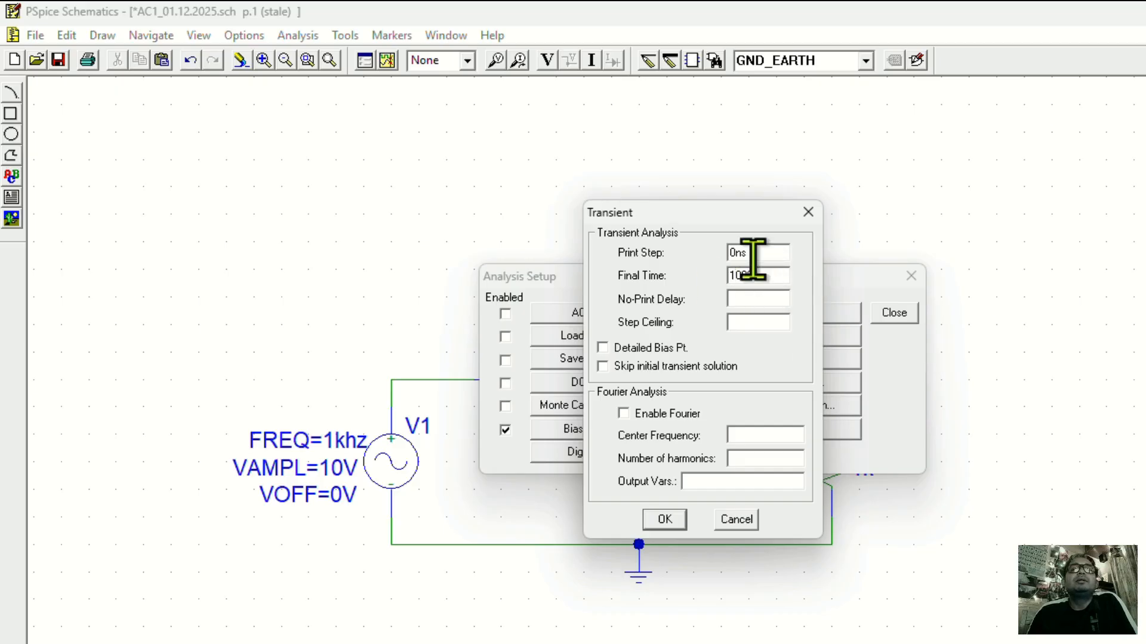
key(Delete)
key(Delete)
key(Delete)
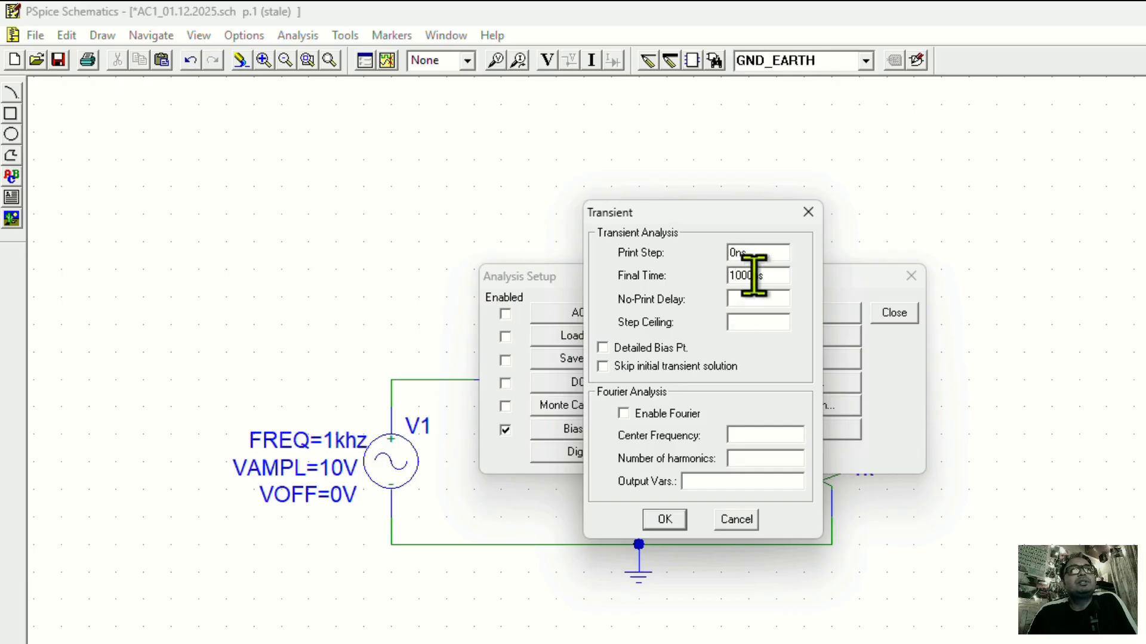
drag(754, 276, 686, 261)
drag(761, 276, 681, 260)
text(2)
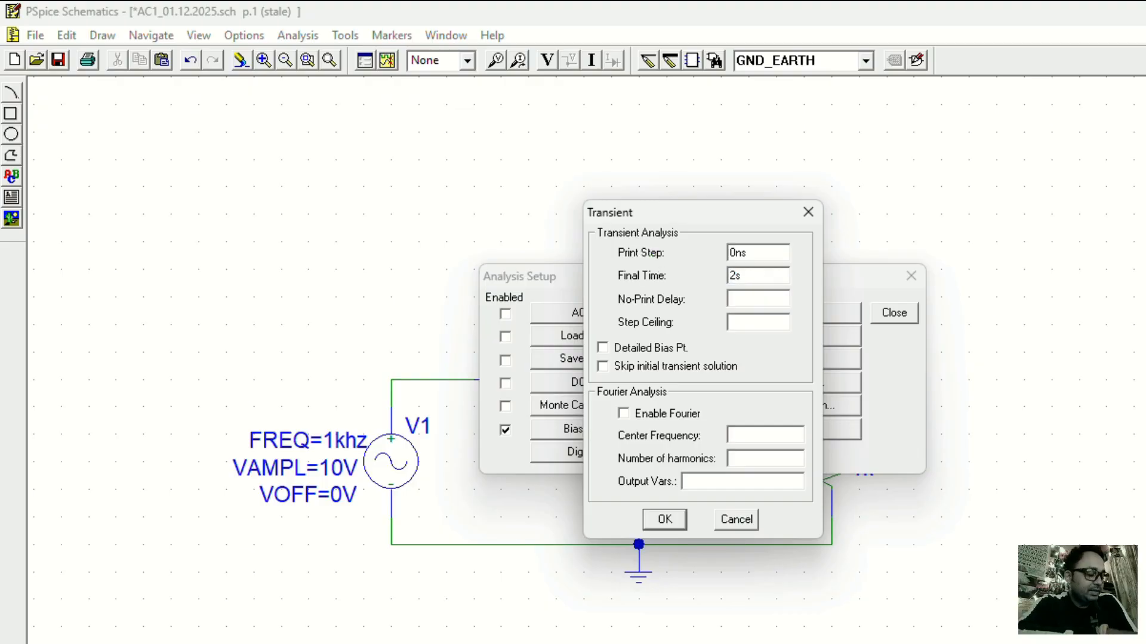
text(m)
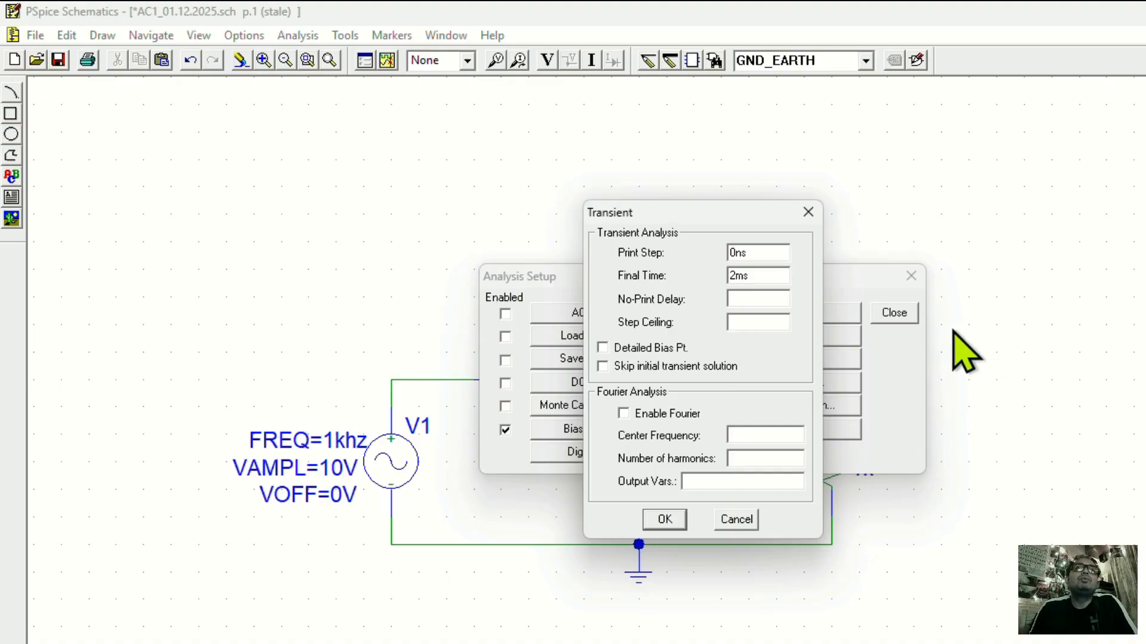
click(679, 519)
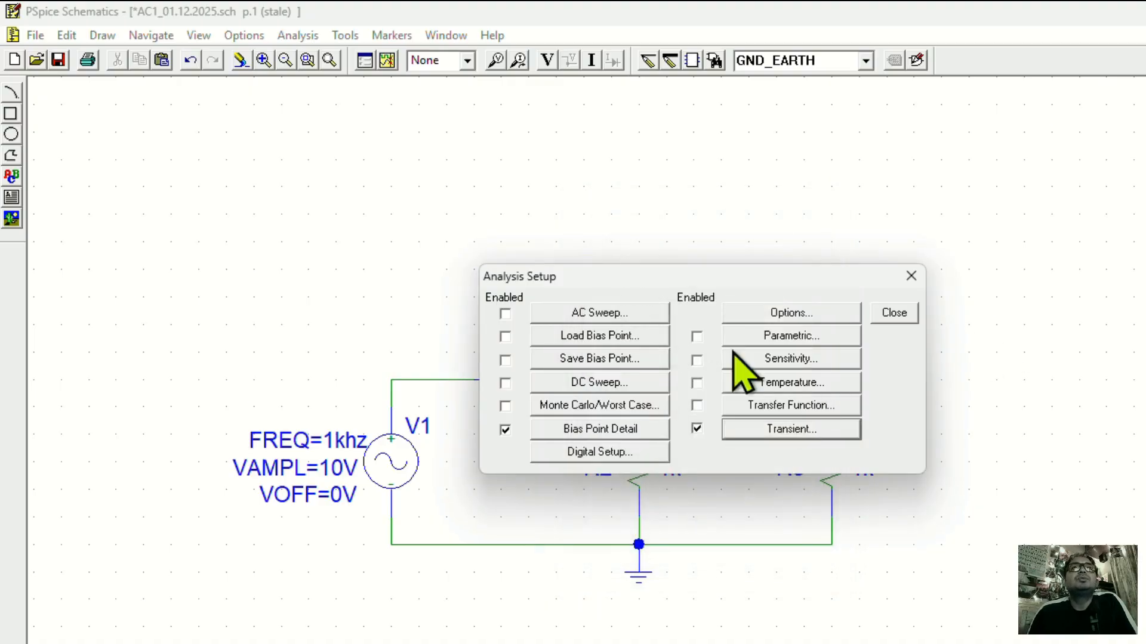
click(893, 314)
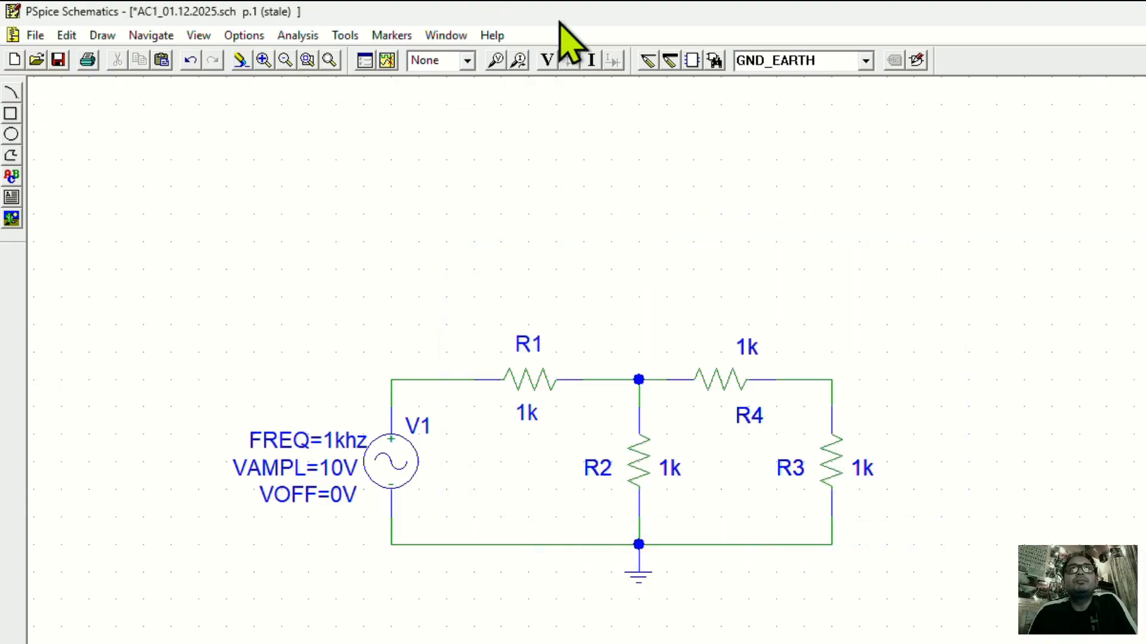
Place voltage markers at the node between R4 and R3 and at the node between V1 and R1.
click(495, 60)
click(829, 380)
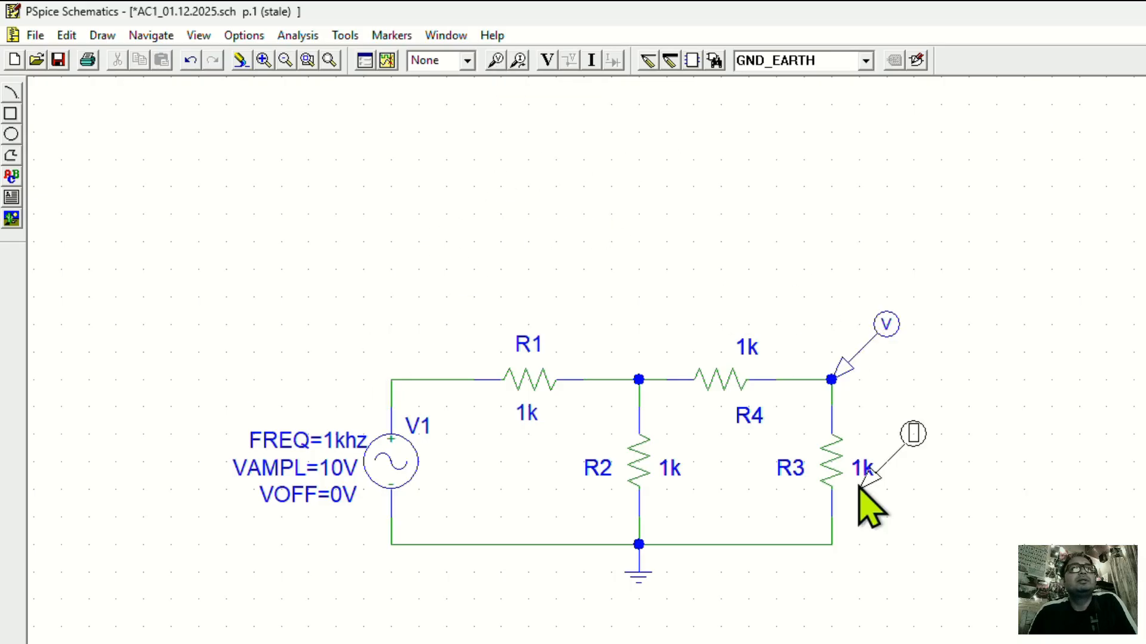
click(390, 380)
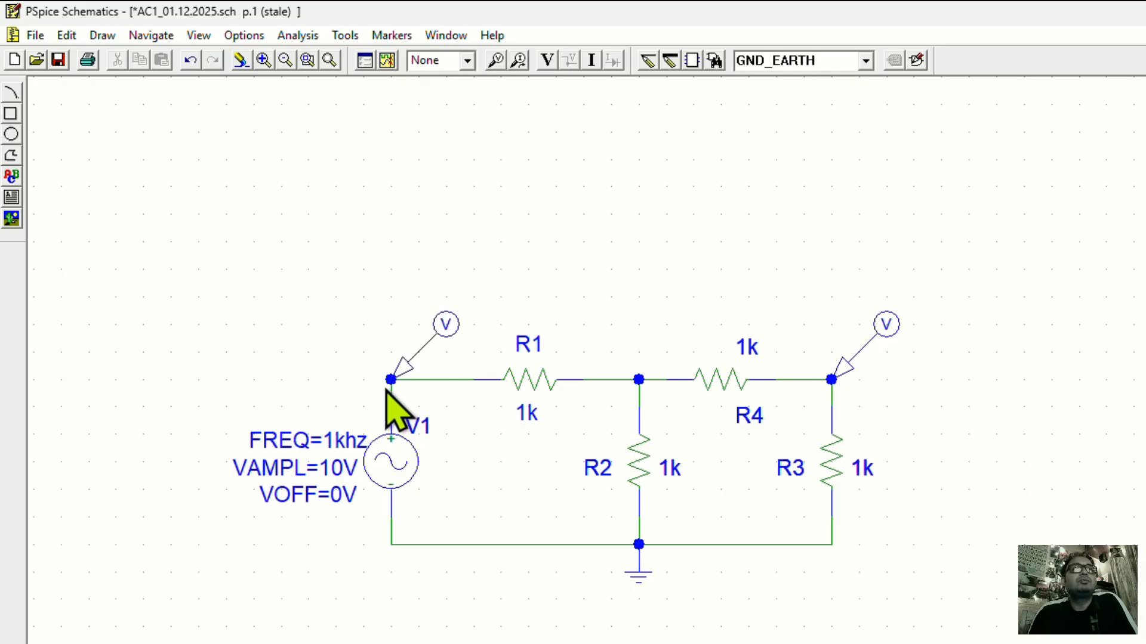
Set R3's value to 10k and R4's value to 15k.
double_click(858, 466)
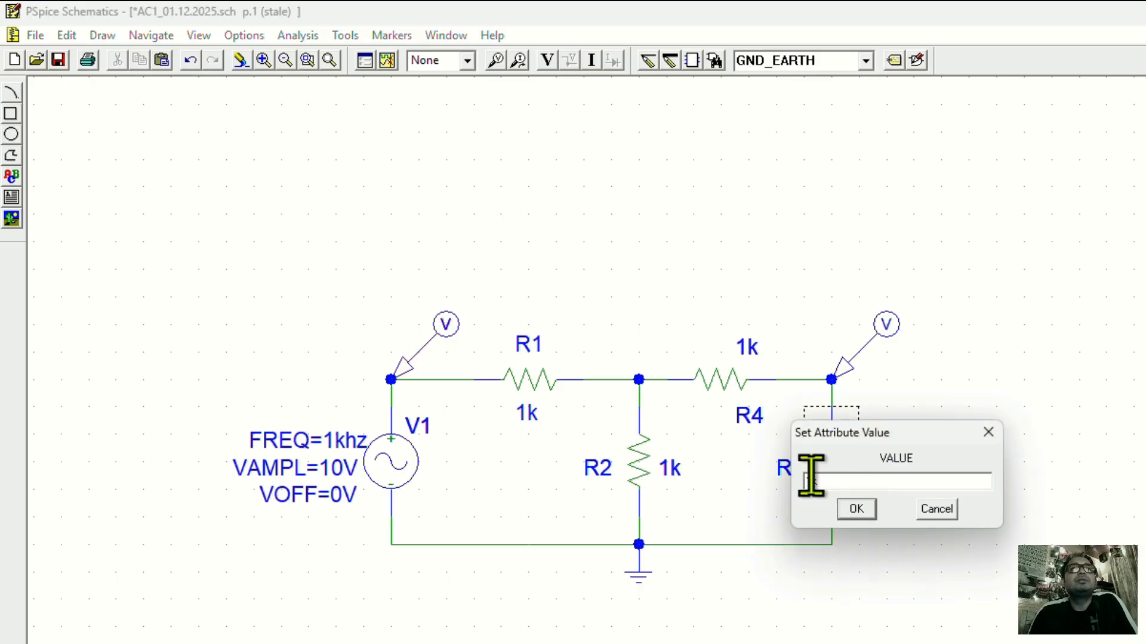
text(0)
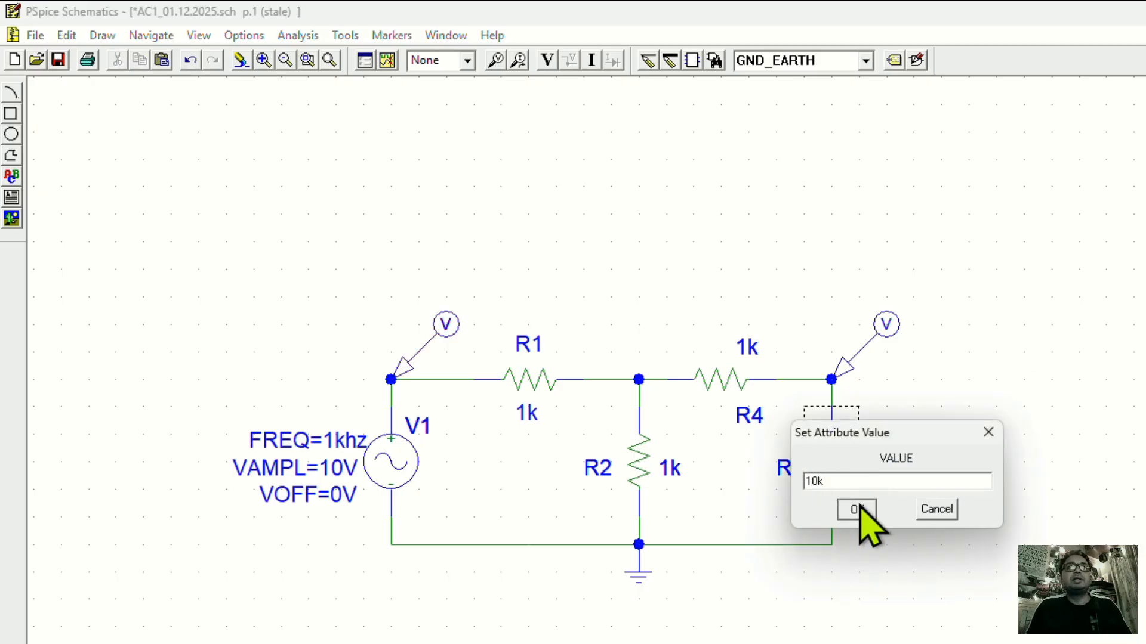
click(859, 512)
double_click(753, 353)
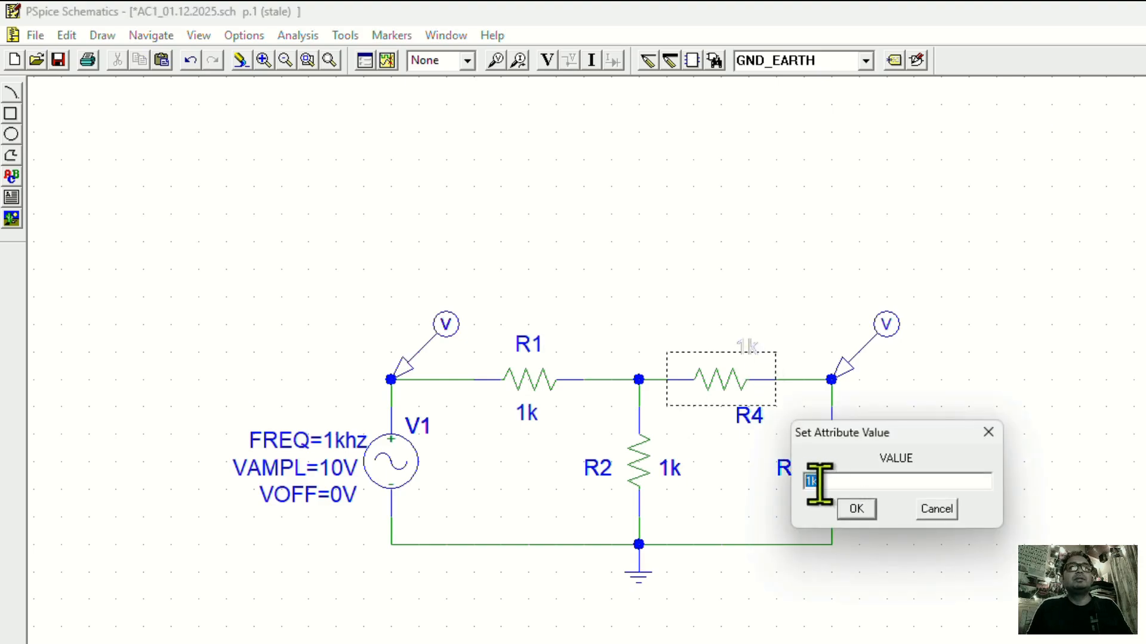
click(812, 481)
text(5)
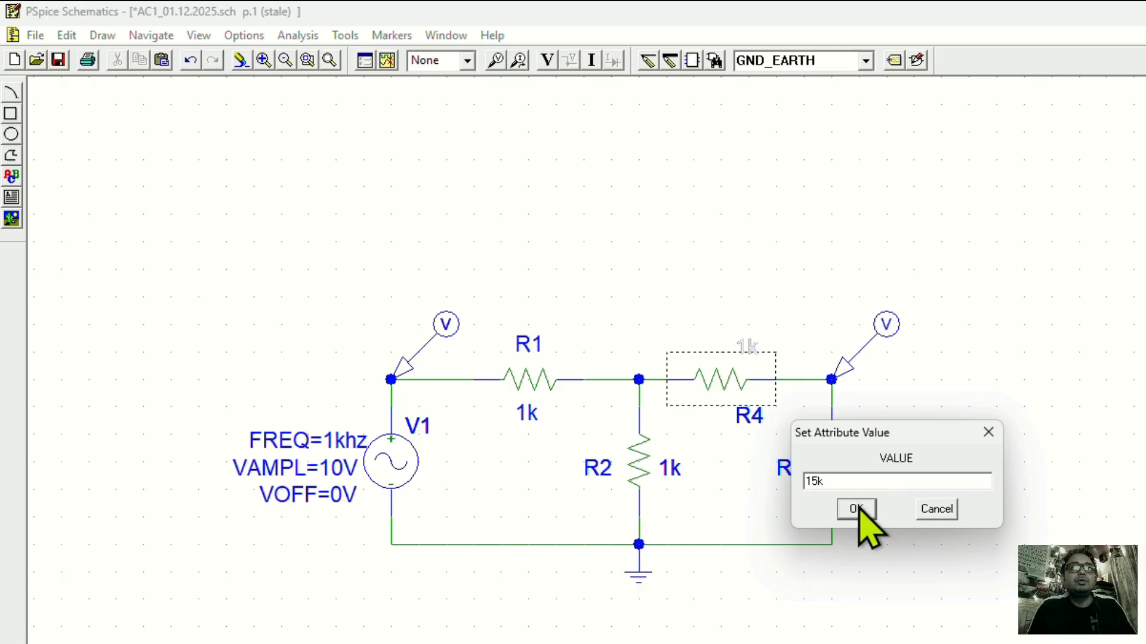
click(843, 511)
Set R2's value to 5.6k.
click(669, 471)
double_click(669, 470)
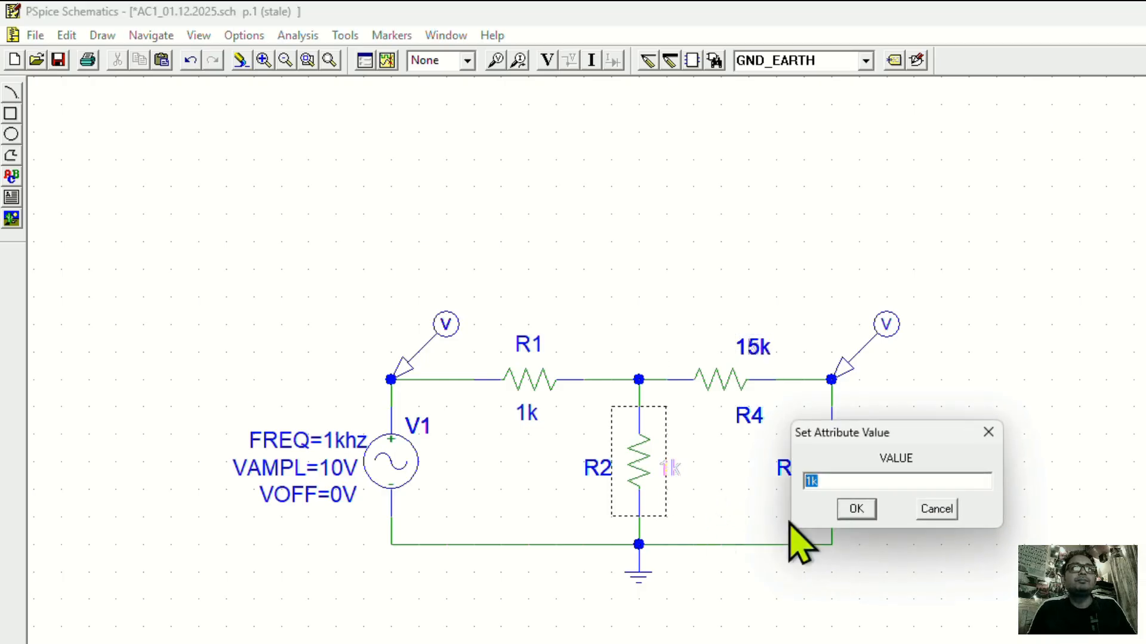
drag(812, 479, 778, 478)
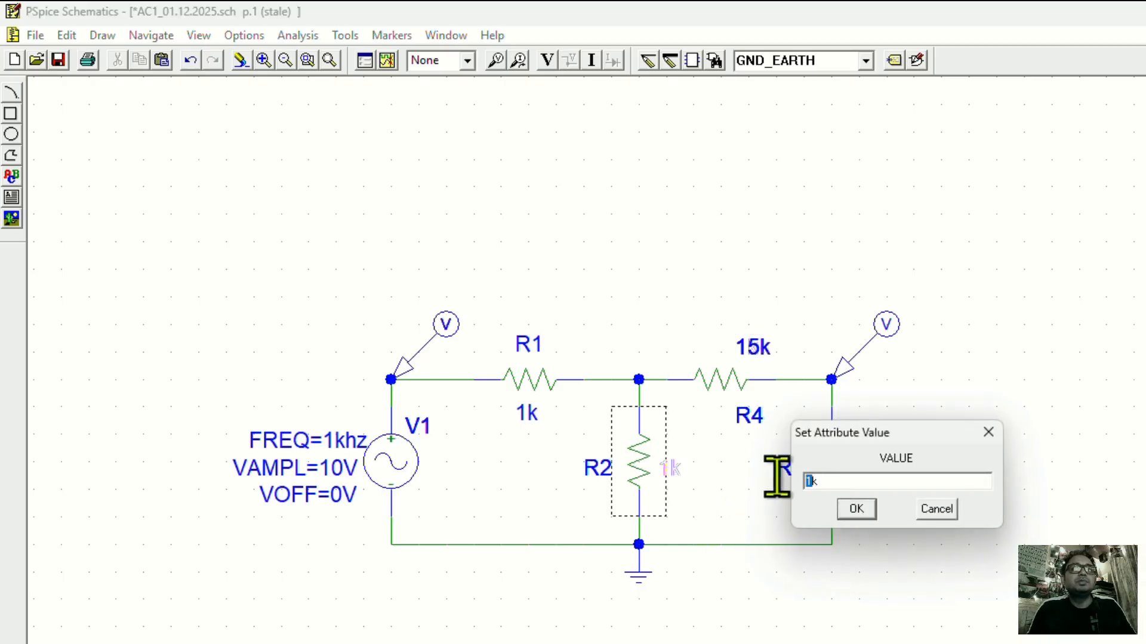
text(5.6)
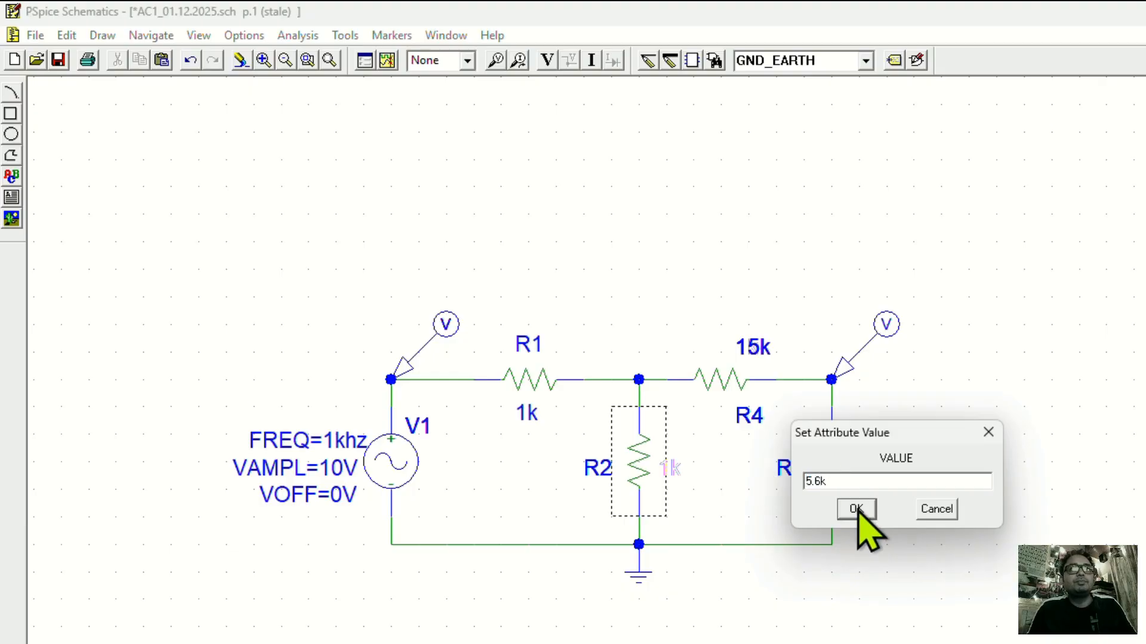
click(857, 510)
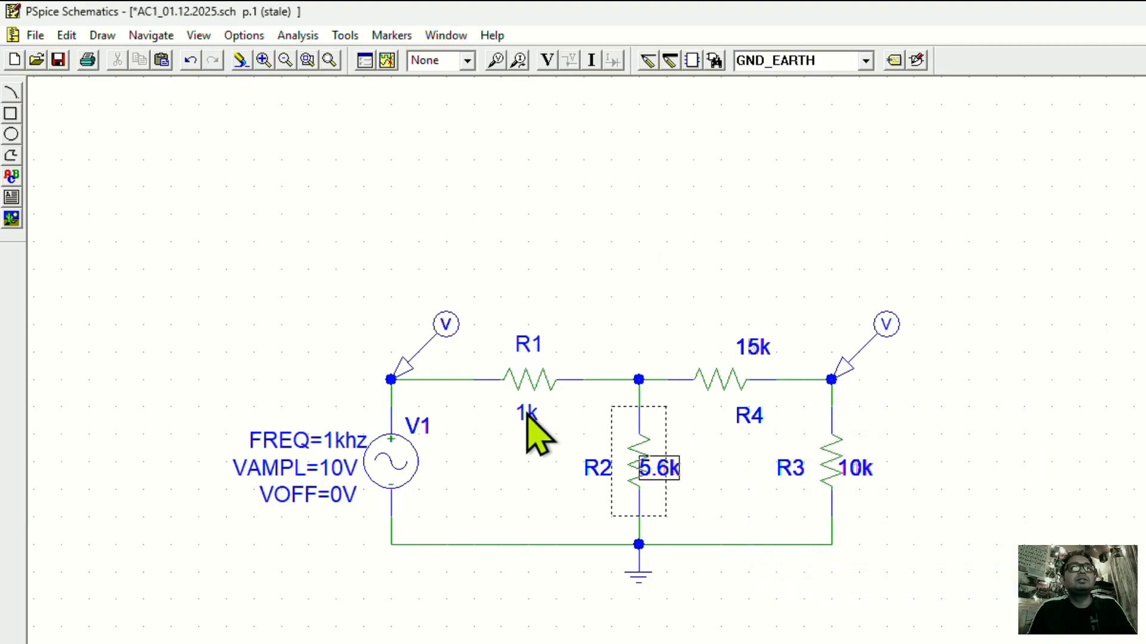
Move R2's value label slightly away from the resistor symbol so the two no longer overlap.
click(627, 231)
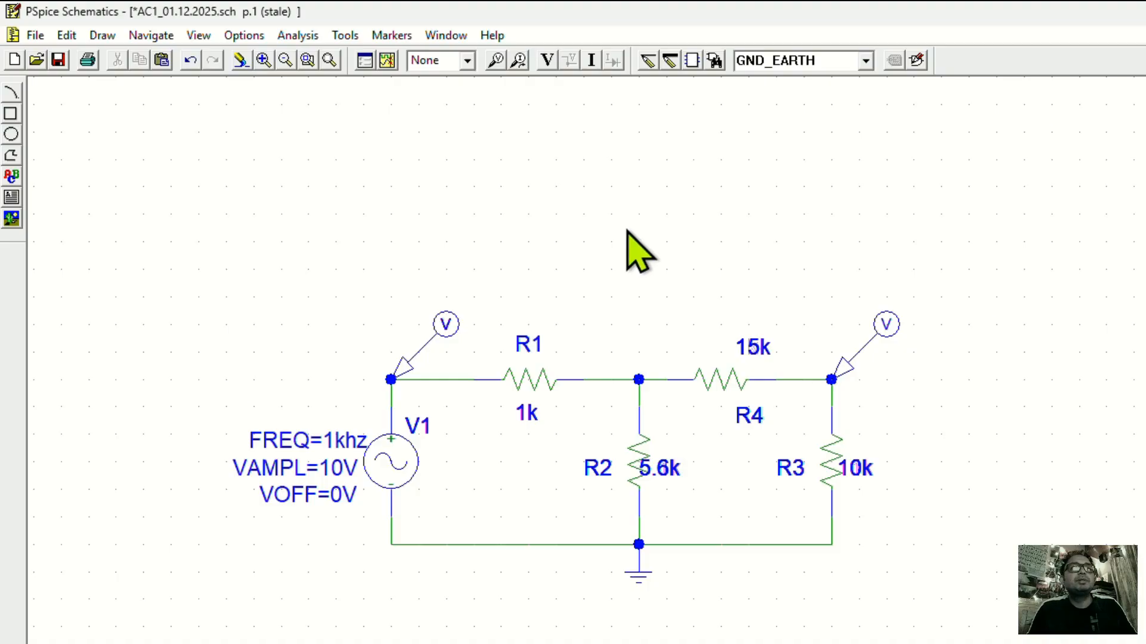
click(671, 469)
drag(661, 460, 675, 460)
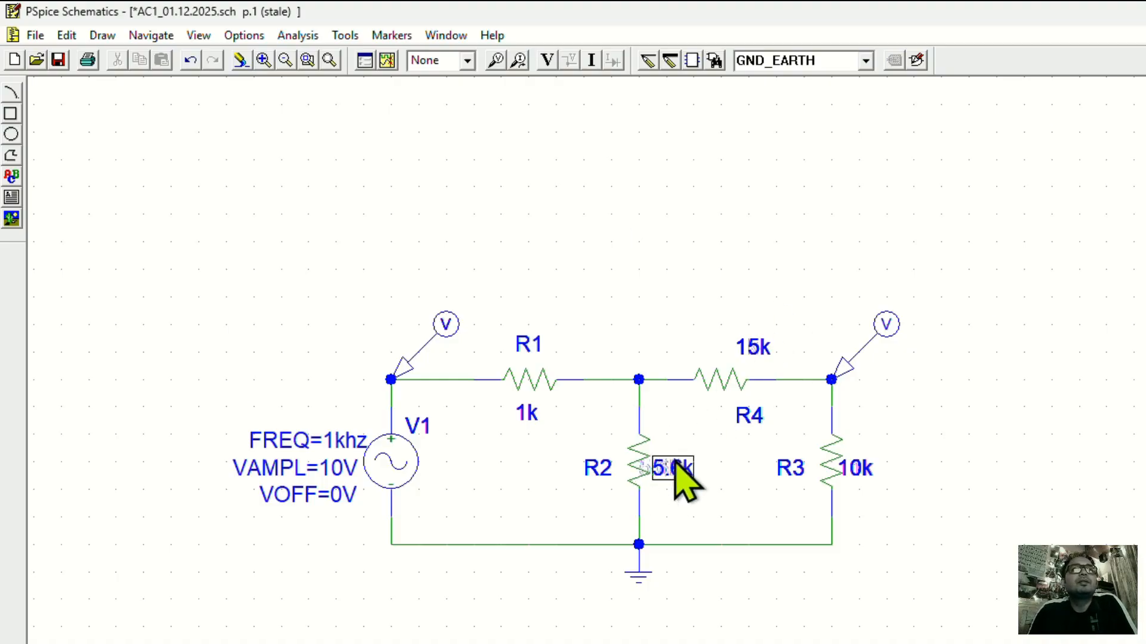
click(691, 284)
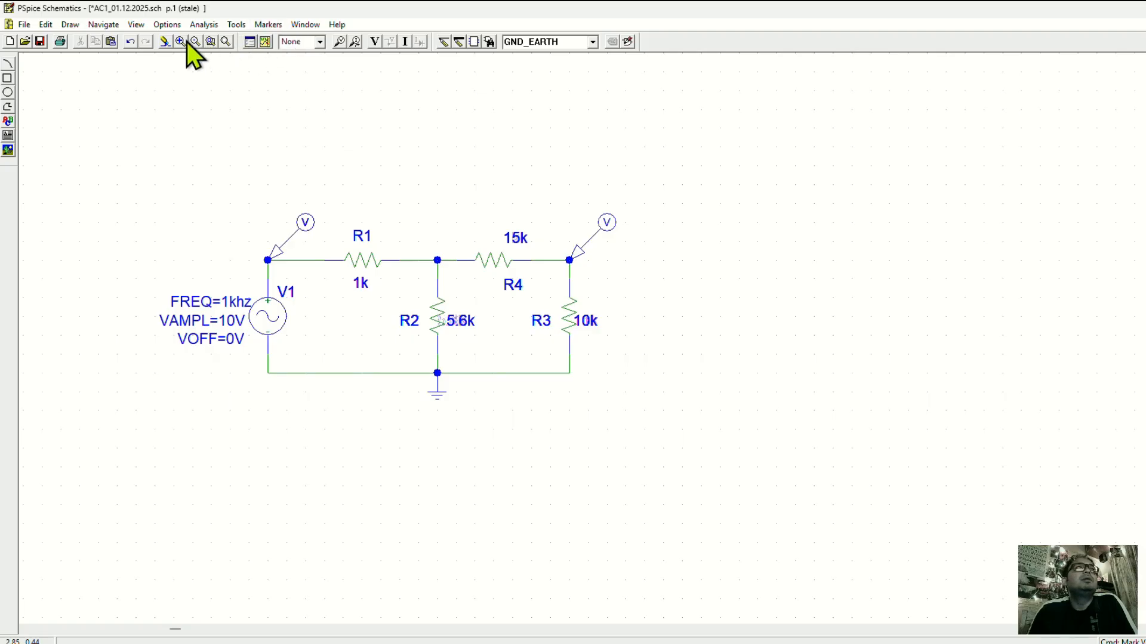
Run the simulation and reposition and enlarge the resulting waveform window until it covers most of the screen.
click(189, 42)
click(180, 41)
click(180, 41)
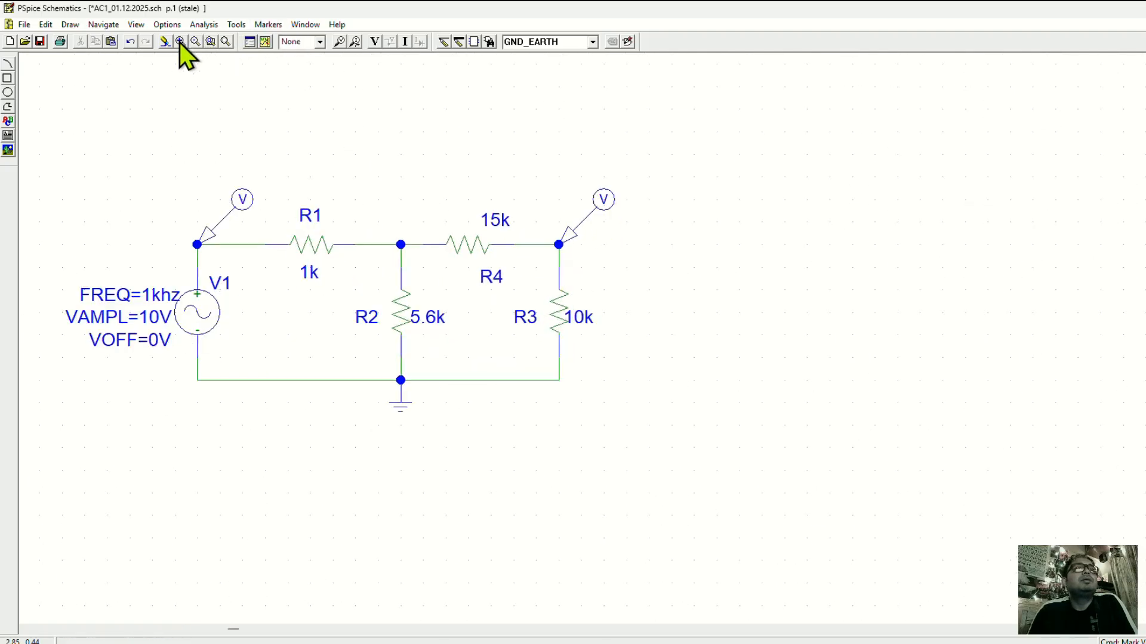
click(266, 43)
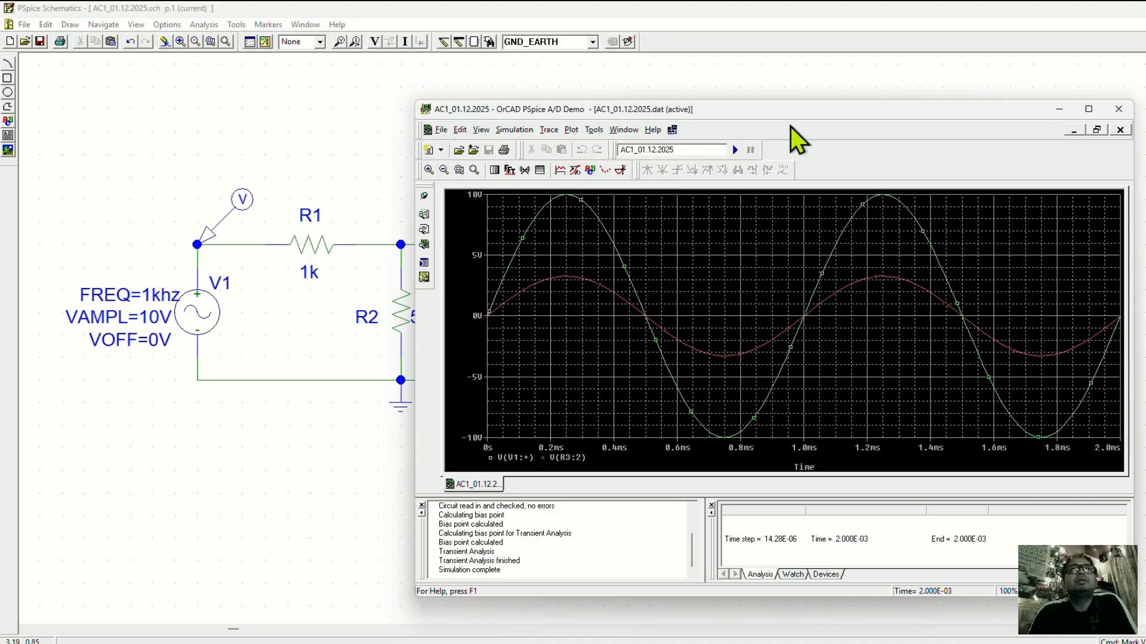
drag(790, 114, 822, 66)
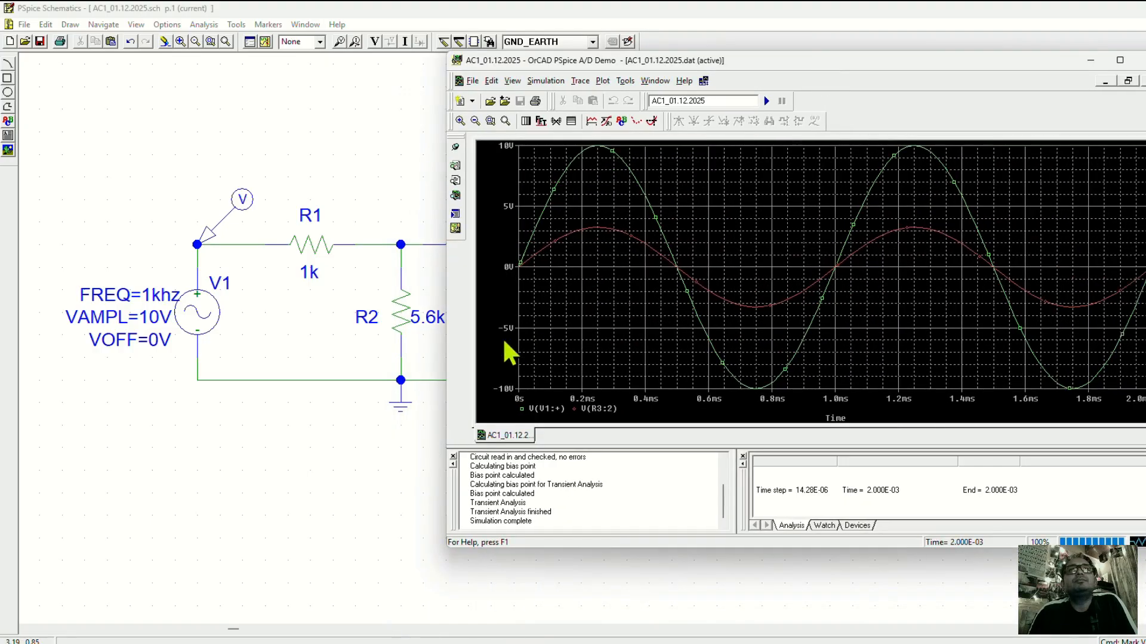
drag(445, 353, 621, 358)
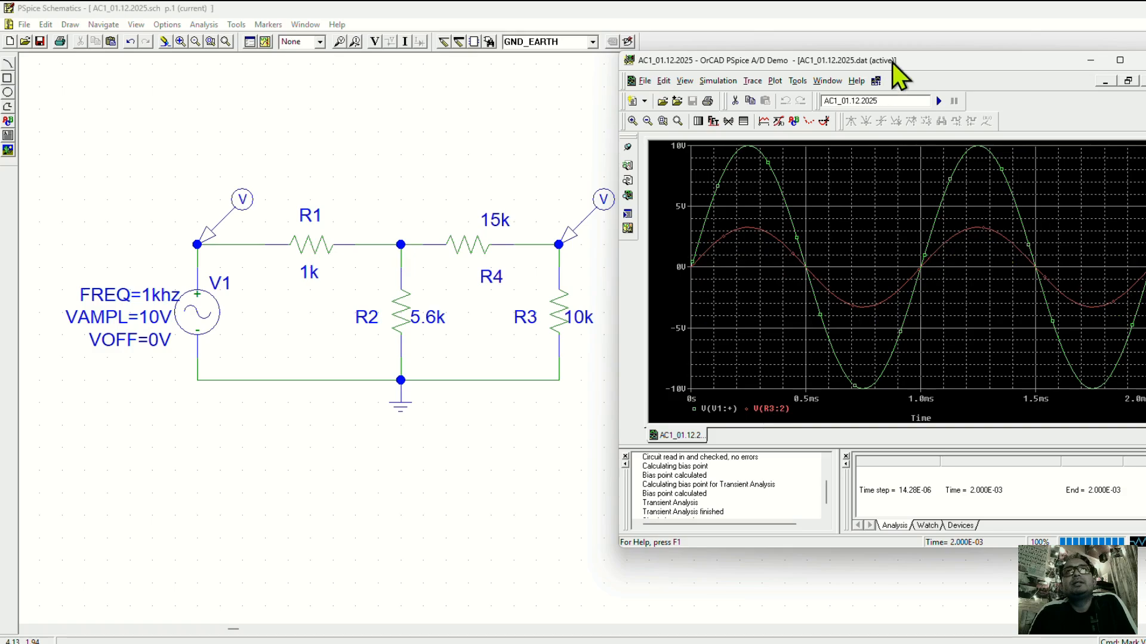
drag(893, 62, 288, 17)
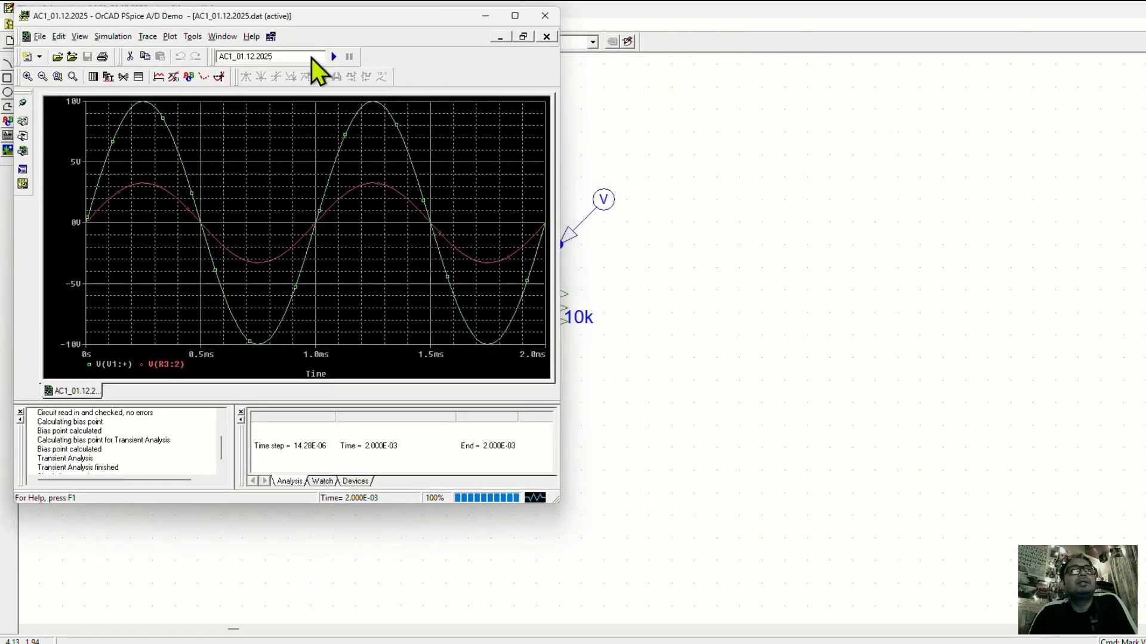
drag(556, 500, 1075, 609)
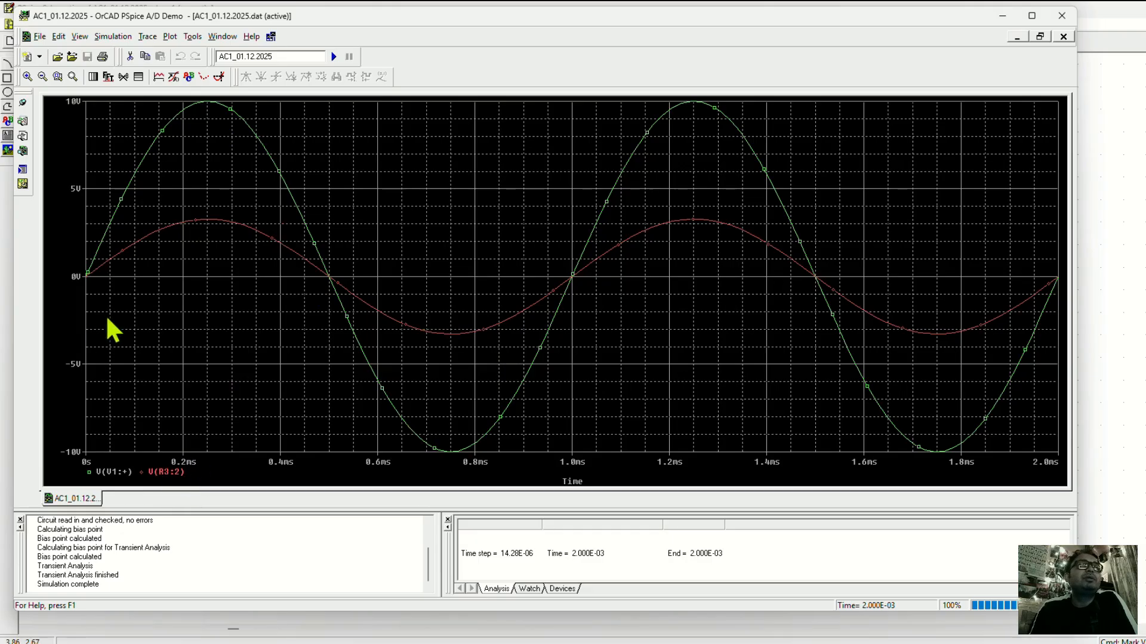
Enable the probe cursor on the V(V1:+) trace and move the Probe Cursor readout box onto the plot.
click(220, 76)
mouse_move(206, 226)
mouse_down()
mouse_move(202, 218)
mouse_move(281, 255)
mouse_up()
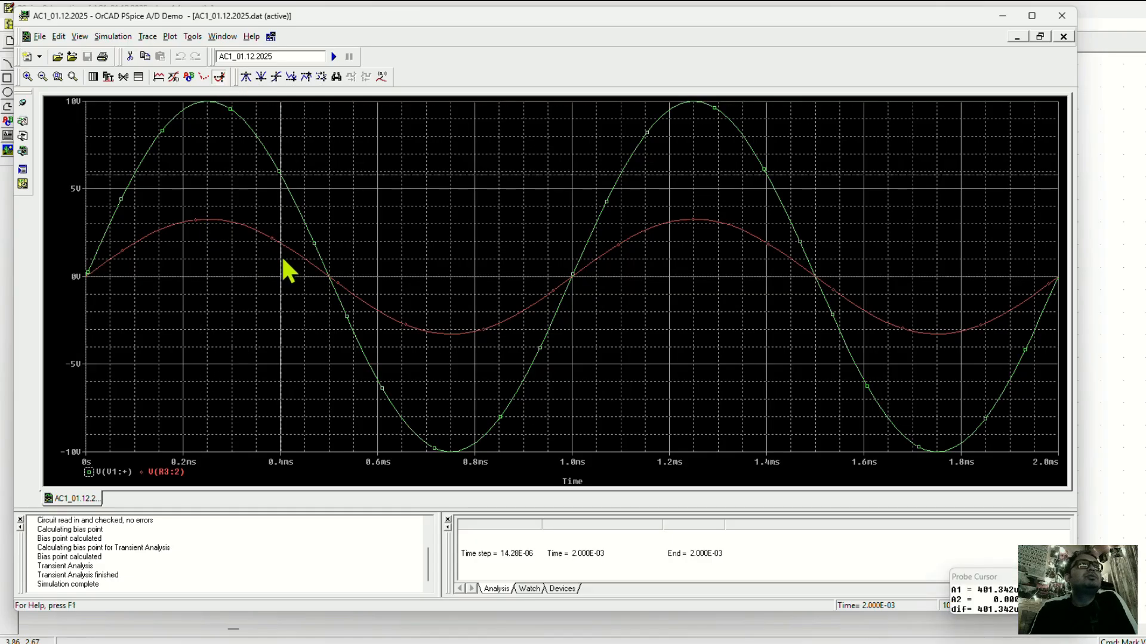
click(91, 475)
click(227, 111)
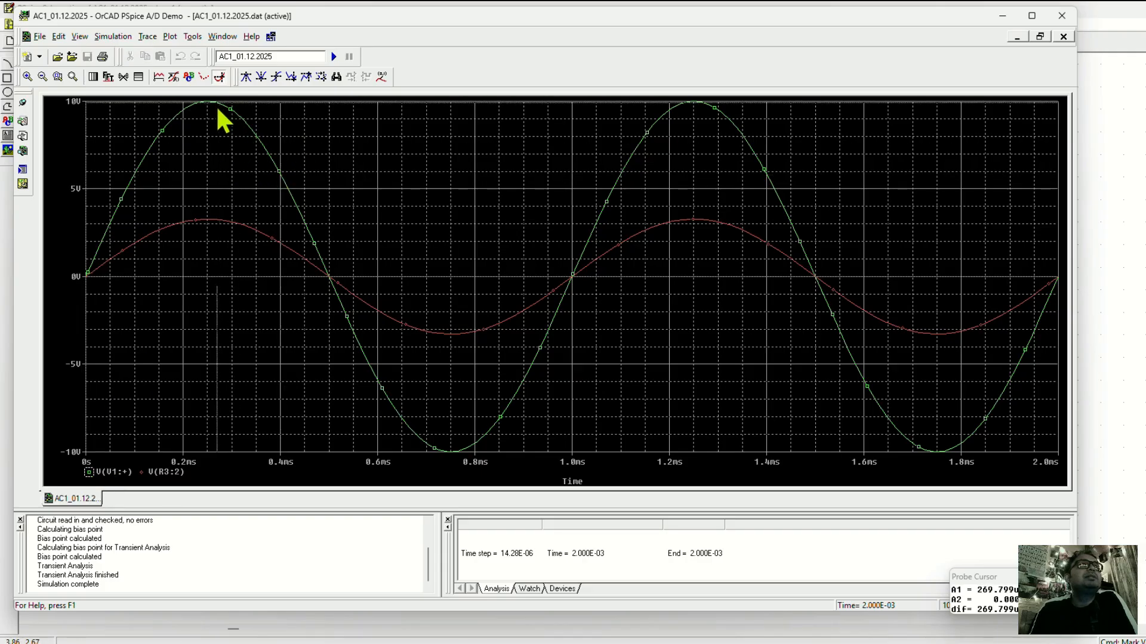
click(298, 149)
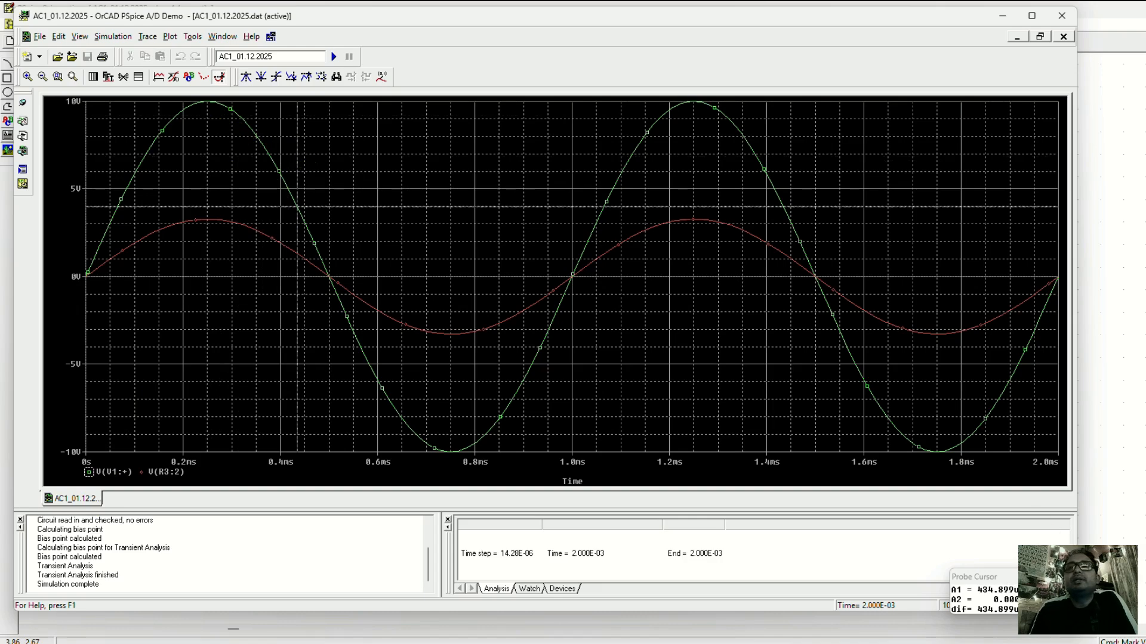
drag(1027, 594, 559, 295)
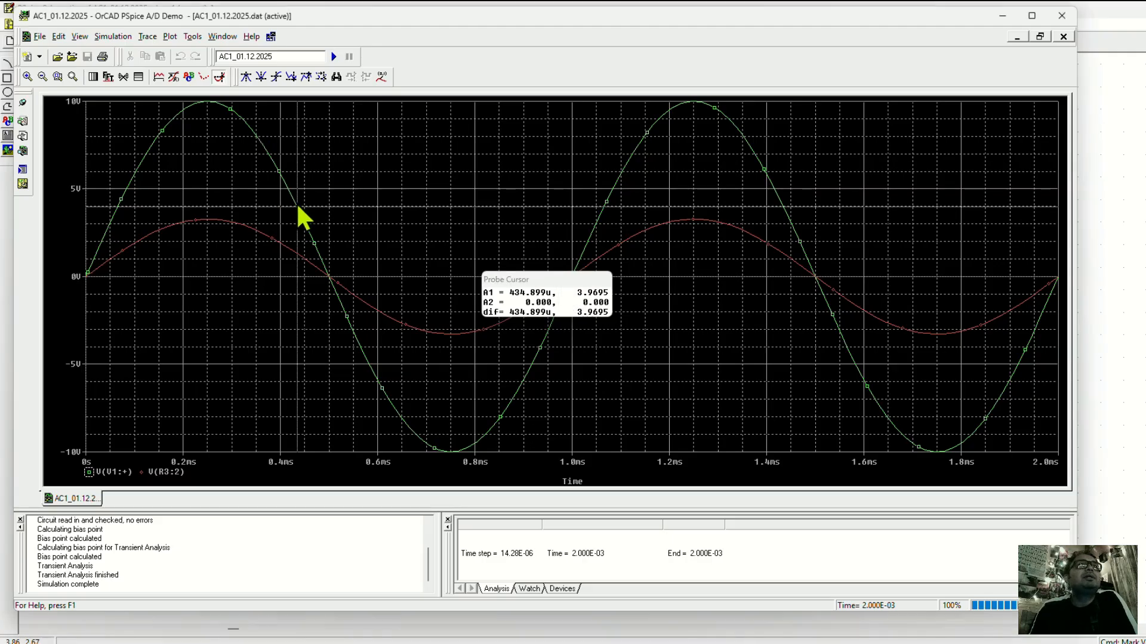
Measure the V(V1:+) trace at its first positive peak, its following zero crossing and its first negative peak.
drag(302, 217, 209, 119)
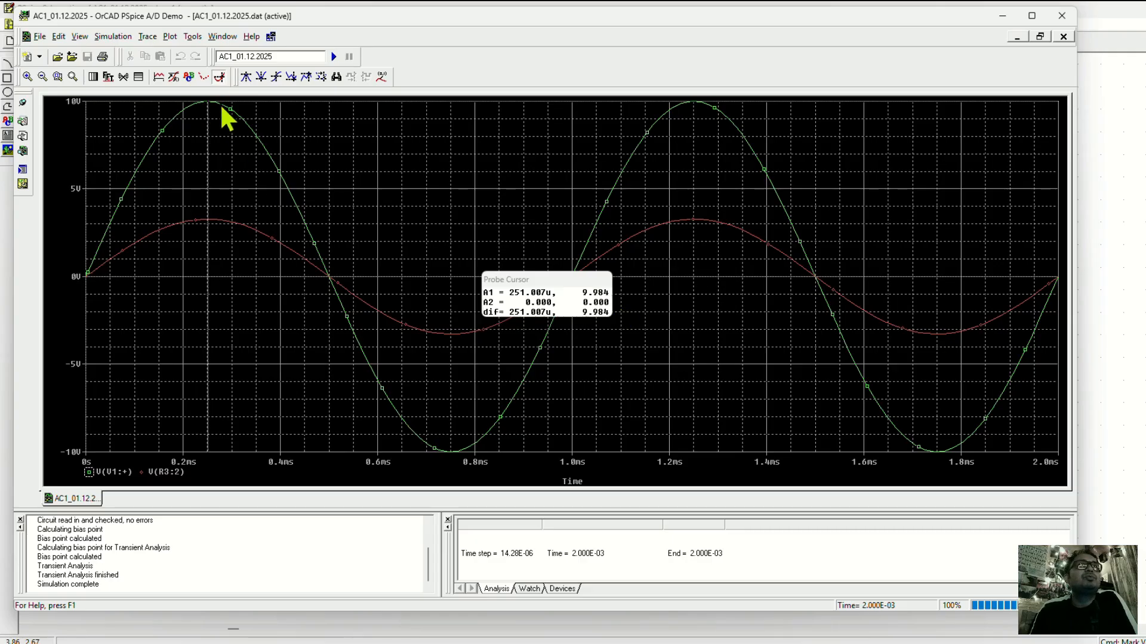
mouse_move(232, 141)
mouse_down()
mouse_move(277, 138)
mouse_move(276, 171)
mouse_move(331, 293)
mouse_up()
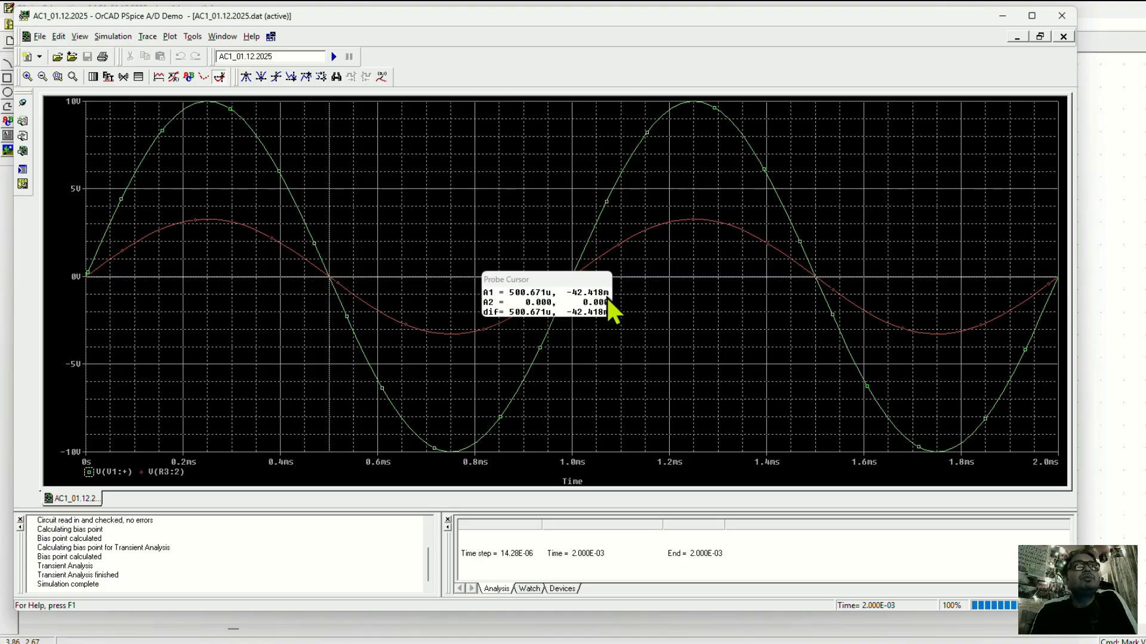
mouse_move(329, 278)
mouse_down()
mouse_move(378, 385)
mouse_move(452, 453)
mouse_up()
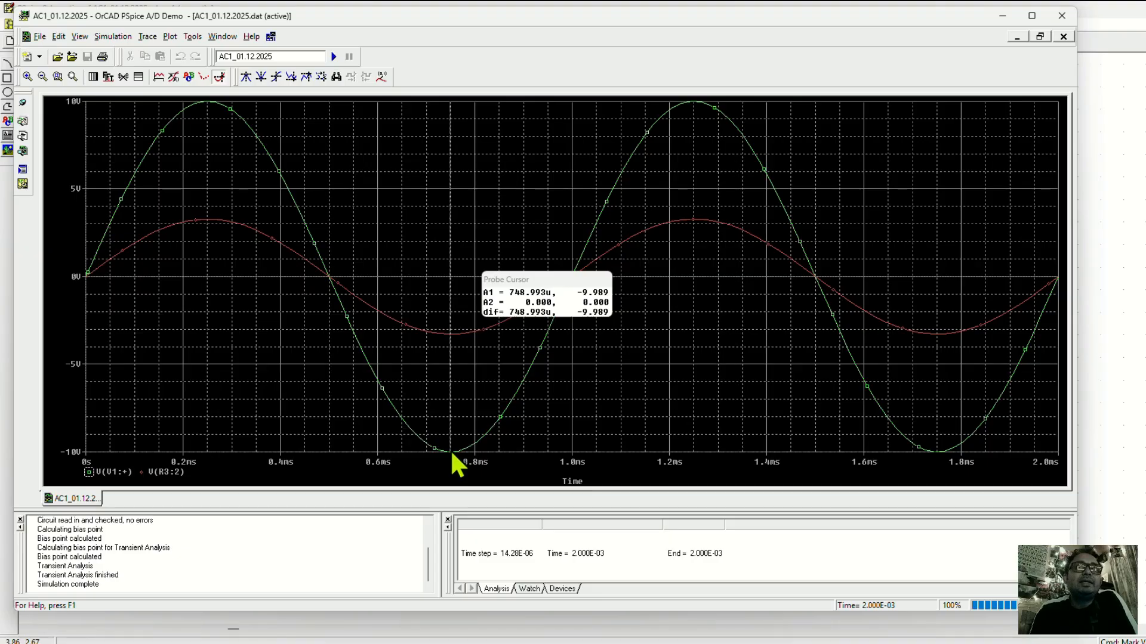
mouse_move(452, 453)
mouse_down()
mouse_move(621, 192)
mouse_move(700, 123)
mouse_move(823, 299)
mouse_move(882, 440)
mouse_move(953, 475)
mouse_up()
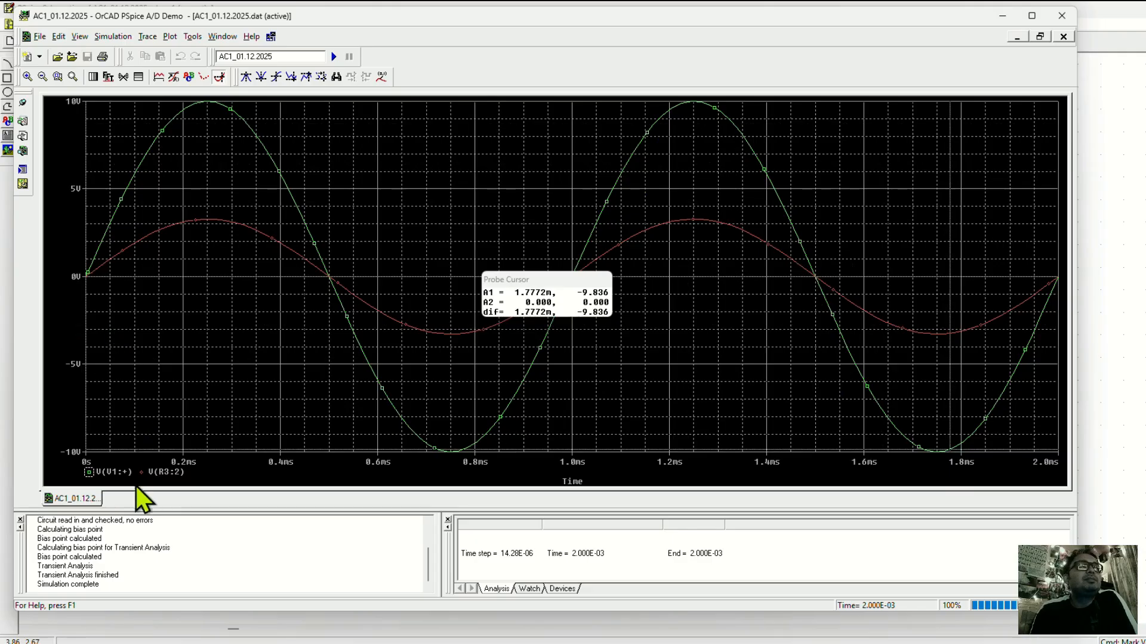
Switch the cursor to the V(R3:2) trace, measure its first positive peak and minimize the waveform window.
click(142, 472)
mouse_move(141, 237)
mouse_down()
mouse_move(204, 223)
mouse_move(159, 230)
mouse_move(84, 273)
mouse_move(208, 221)
mouse_up()
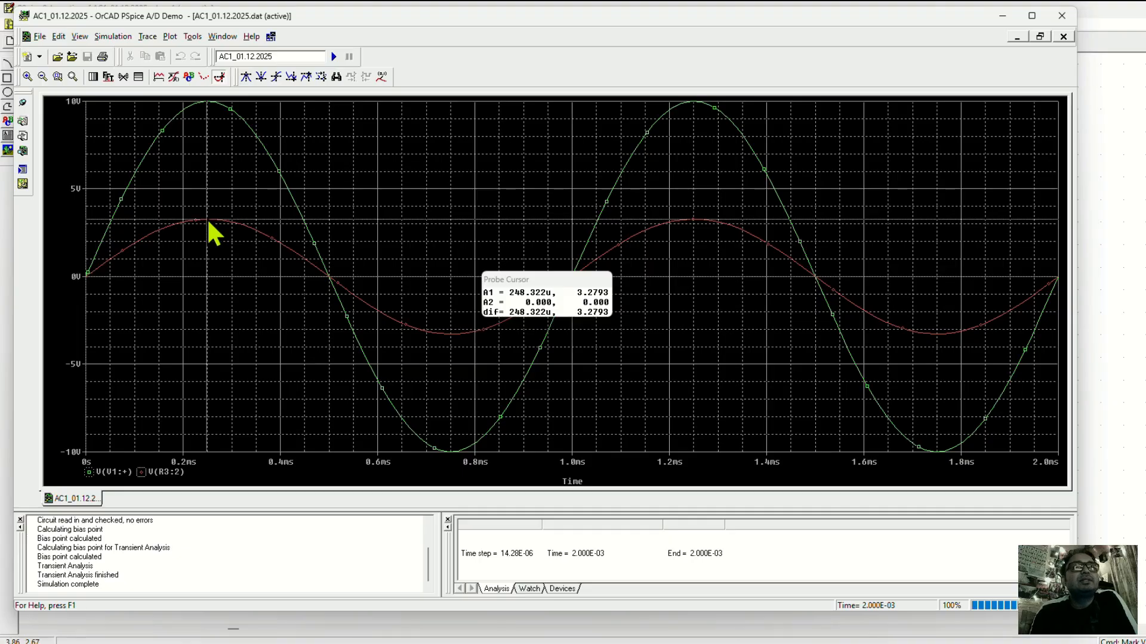
mouse_move(208, 222)
mouse_down()
mouse_move(441, 341)
mouse_move(696, 232)
mouse_move(938, 351)
mouse_move(780, 268)
mouse_up()
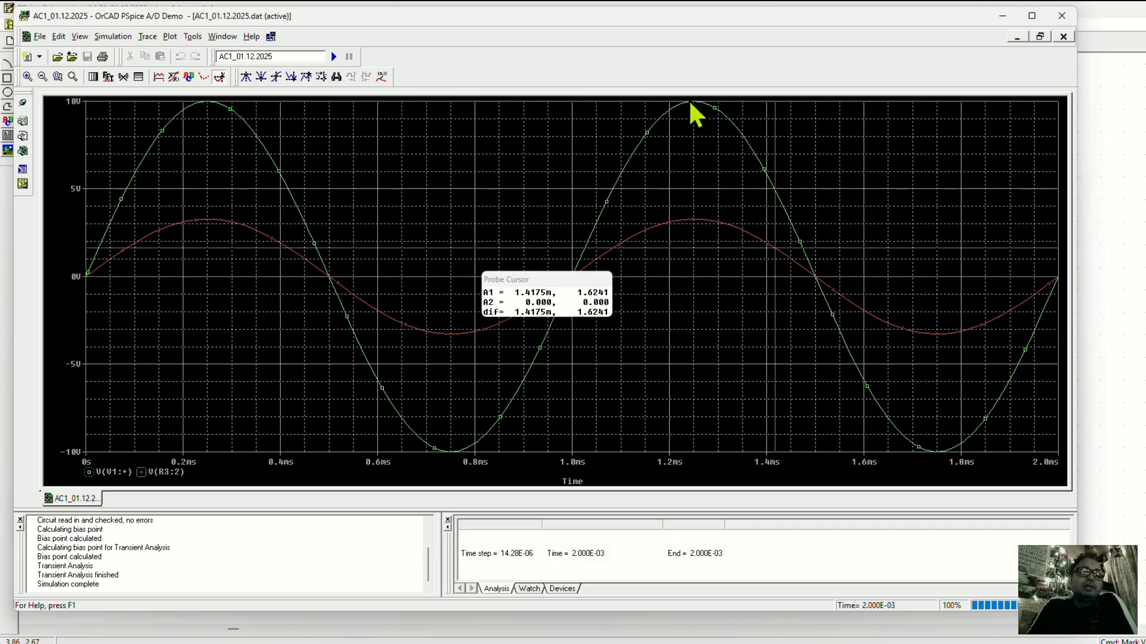
click(604, 206)
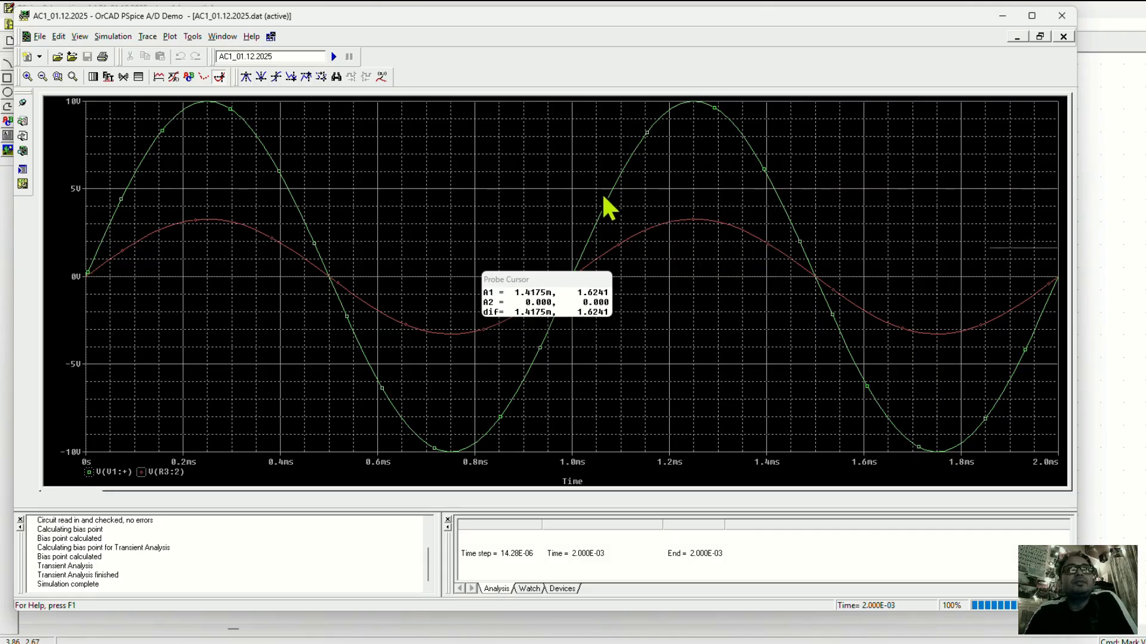
click(1001, 17)
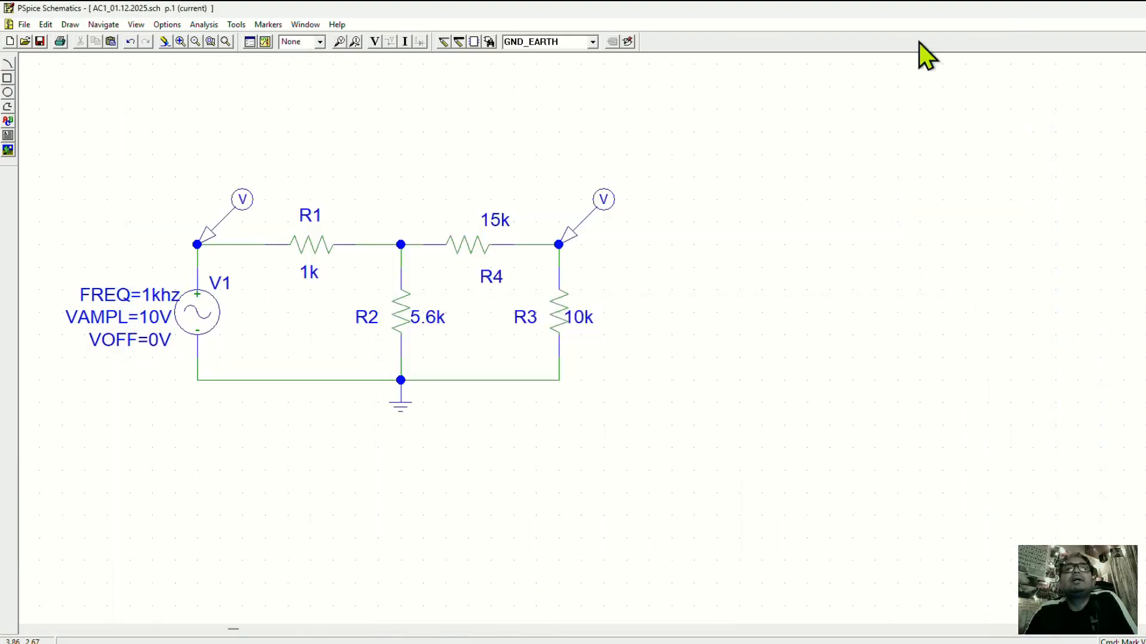
drag(703, 146, 41, 475)
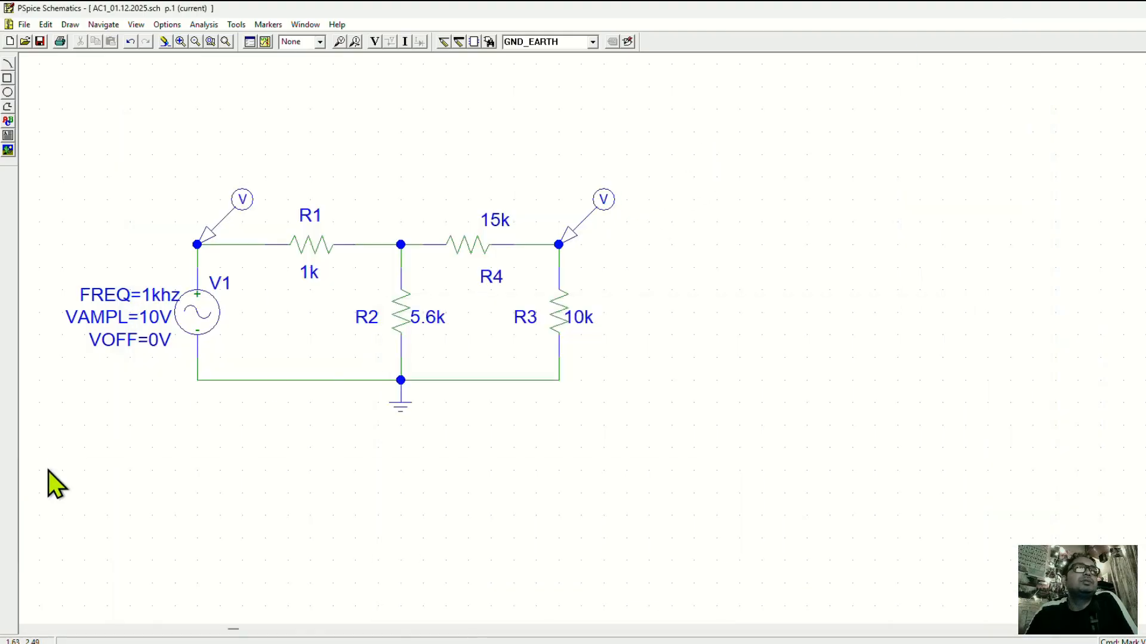
click(807, 334)
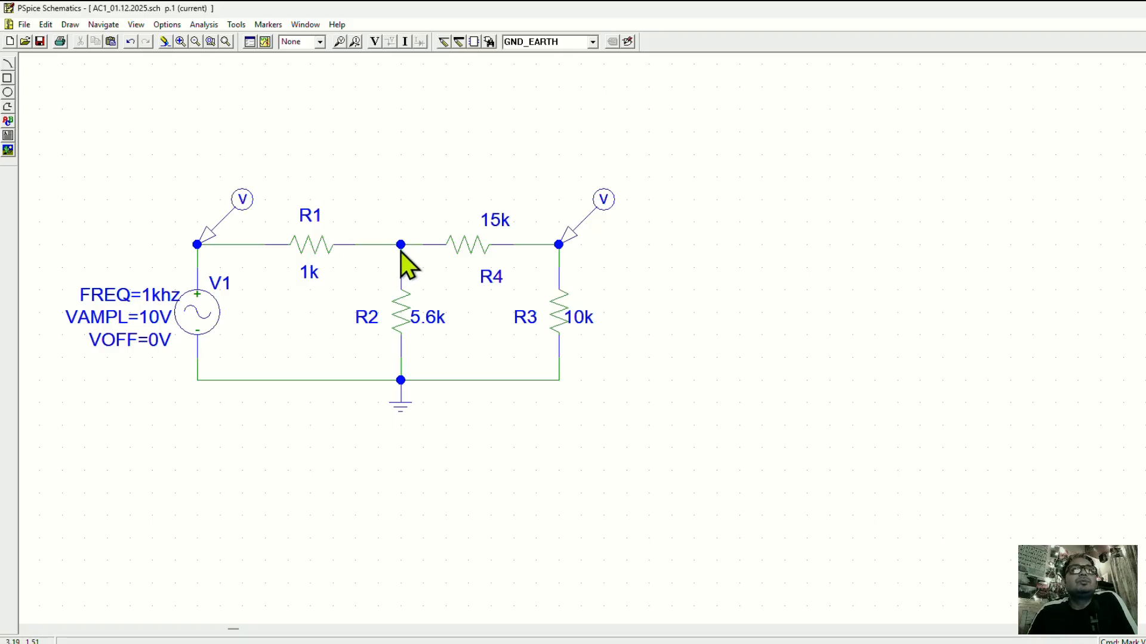
click(406, 306)
click(654, 365)
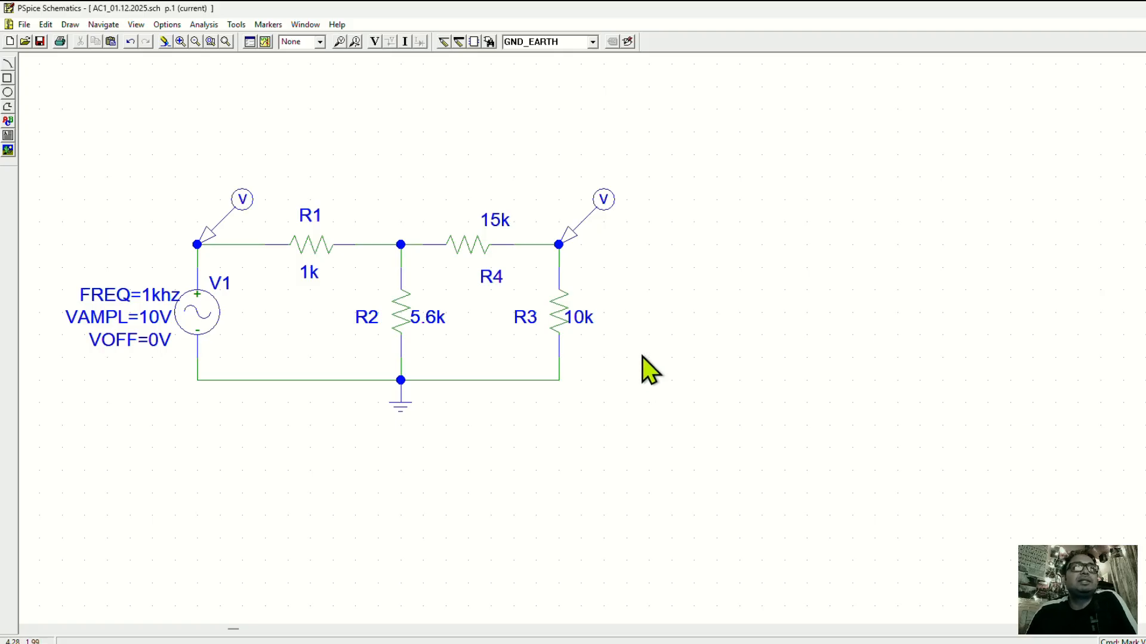
Review the transient analysis settings in the Analysis Setup and leave them without changes.
click(212, 317)
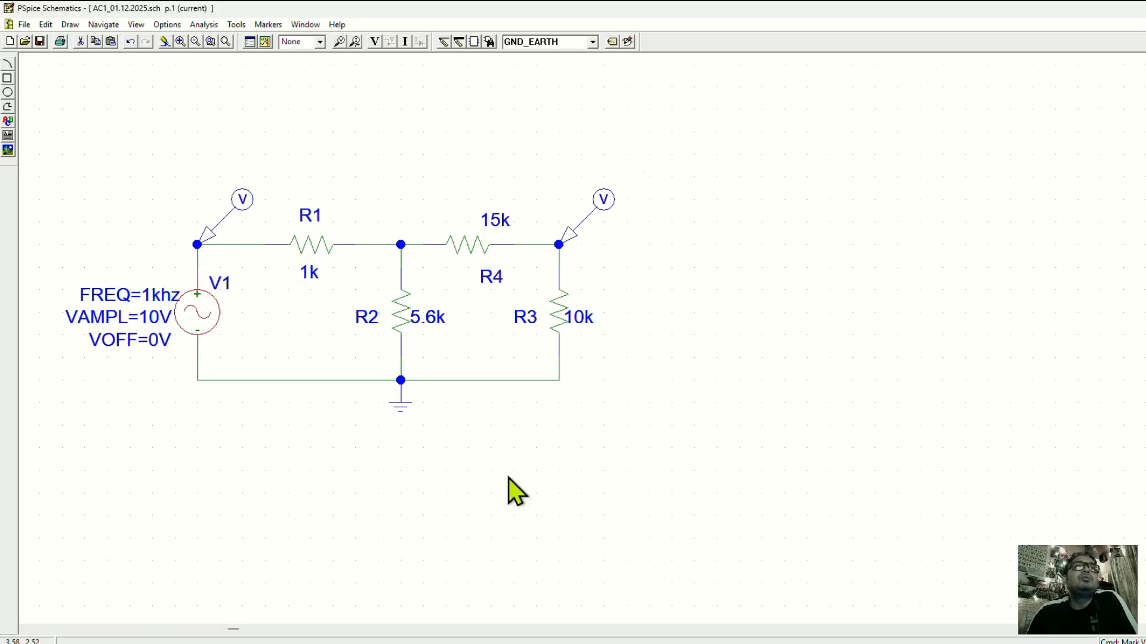
click(249, 43)
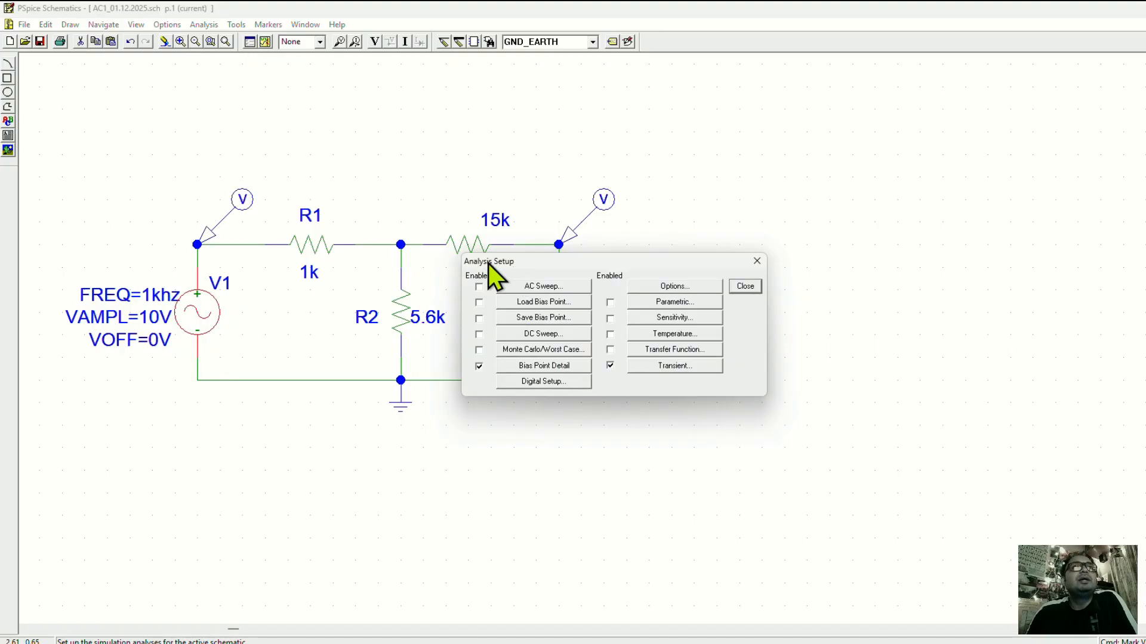
drag(488, 264, 291, 125)
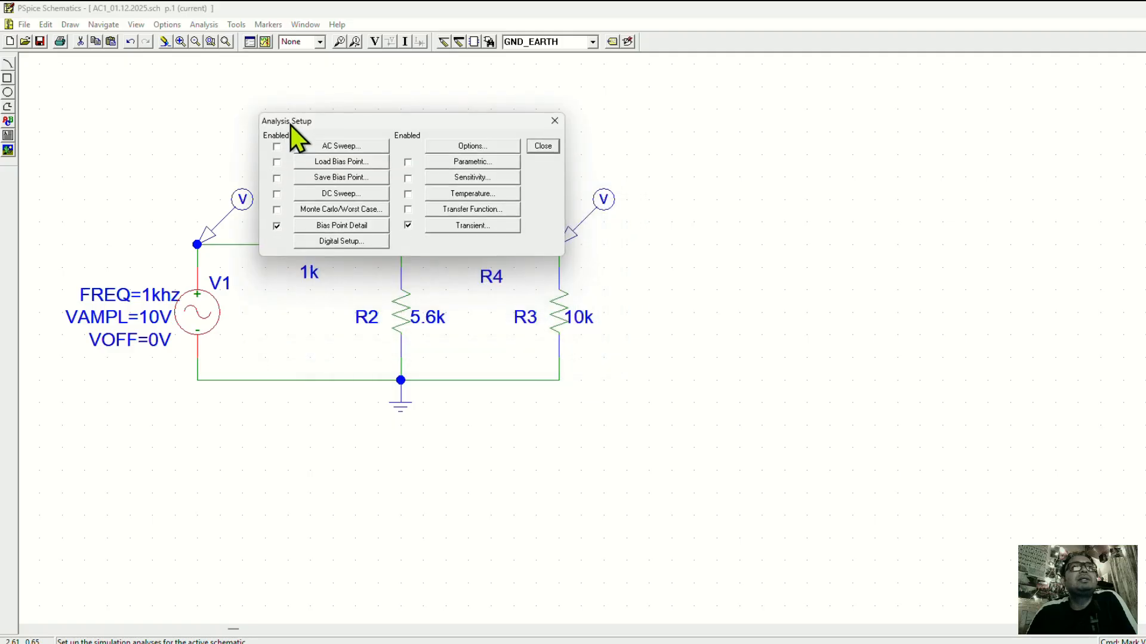
click(495, 229)
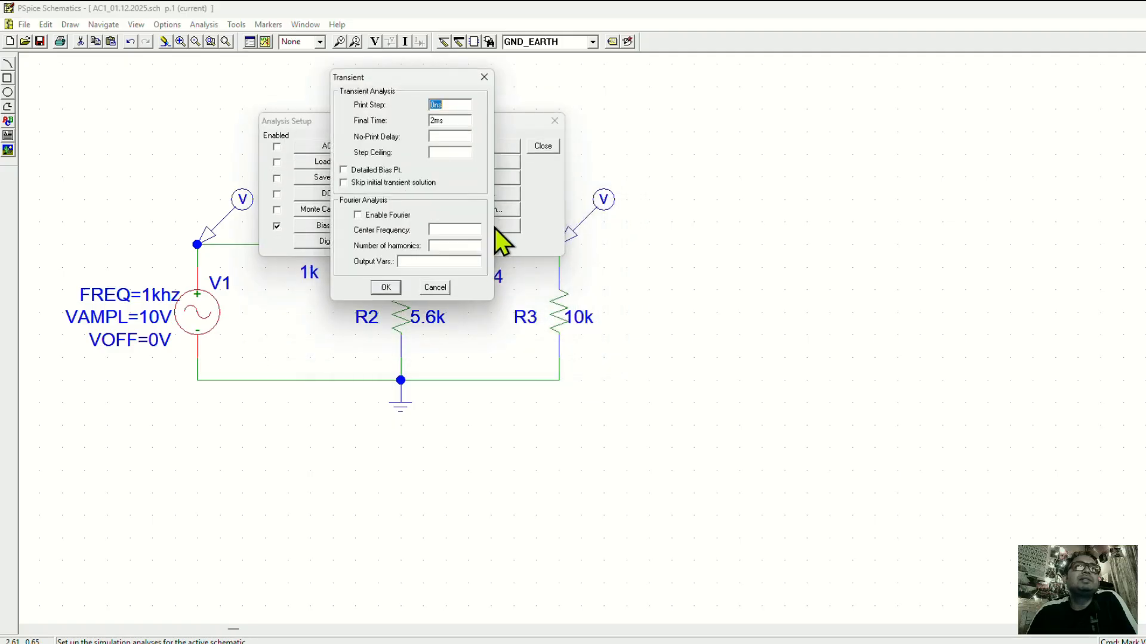
click(484, 77)
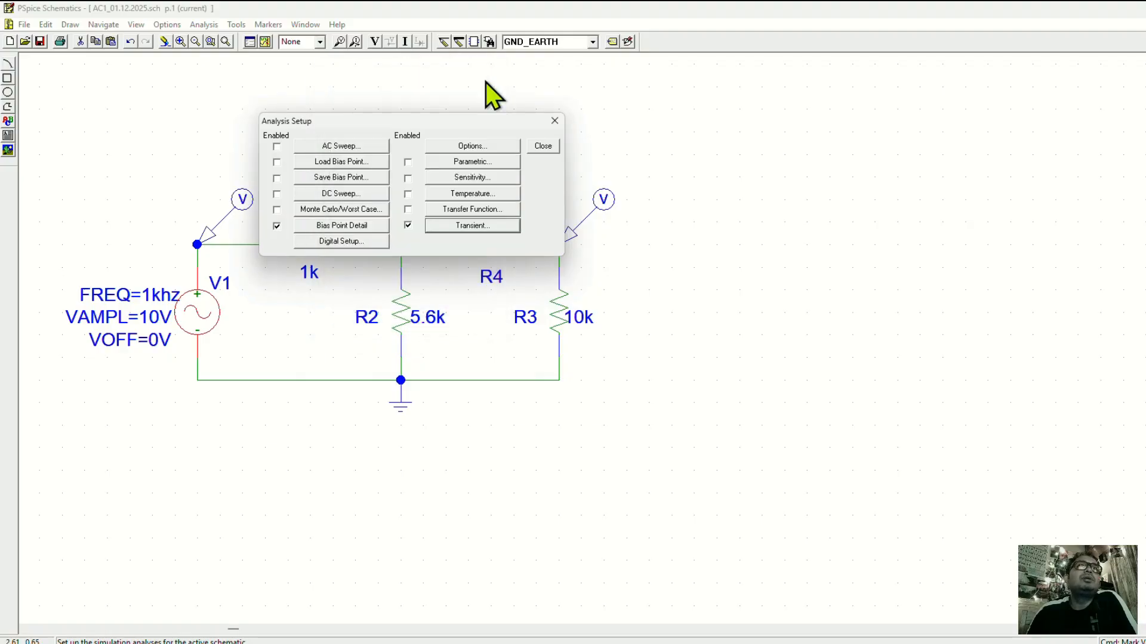
click(547, 146)
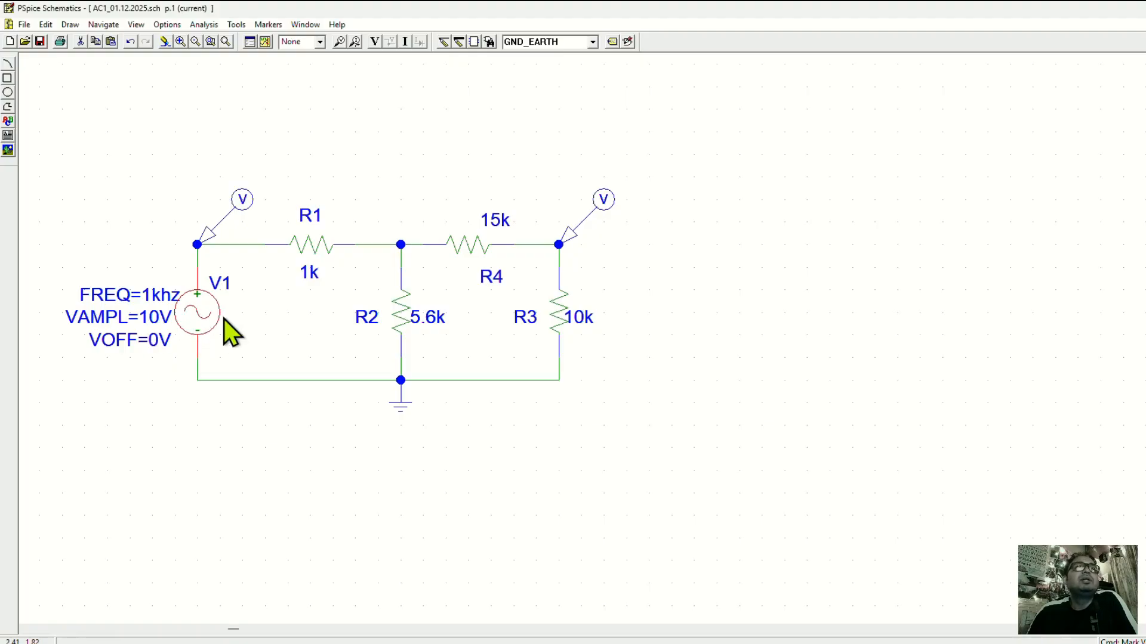
click(310, 347)
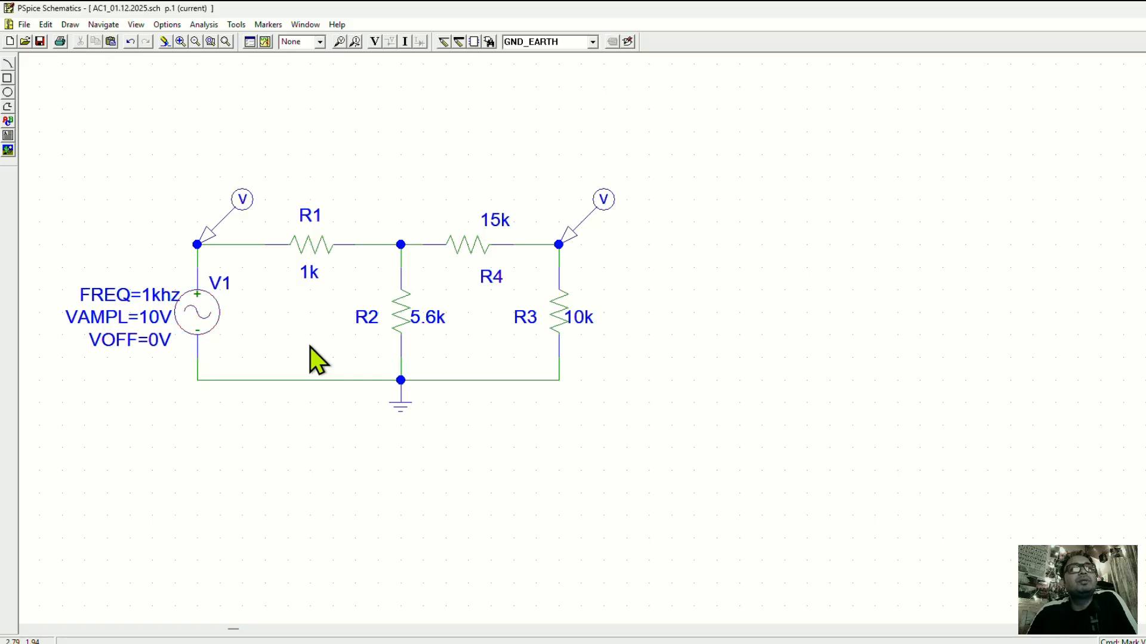
Browse the parts listed around VSIN in the part library, from VSFFM to WATCH1, and close the browser without placing anything.
click(198, 321)
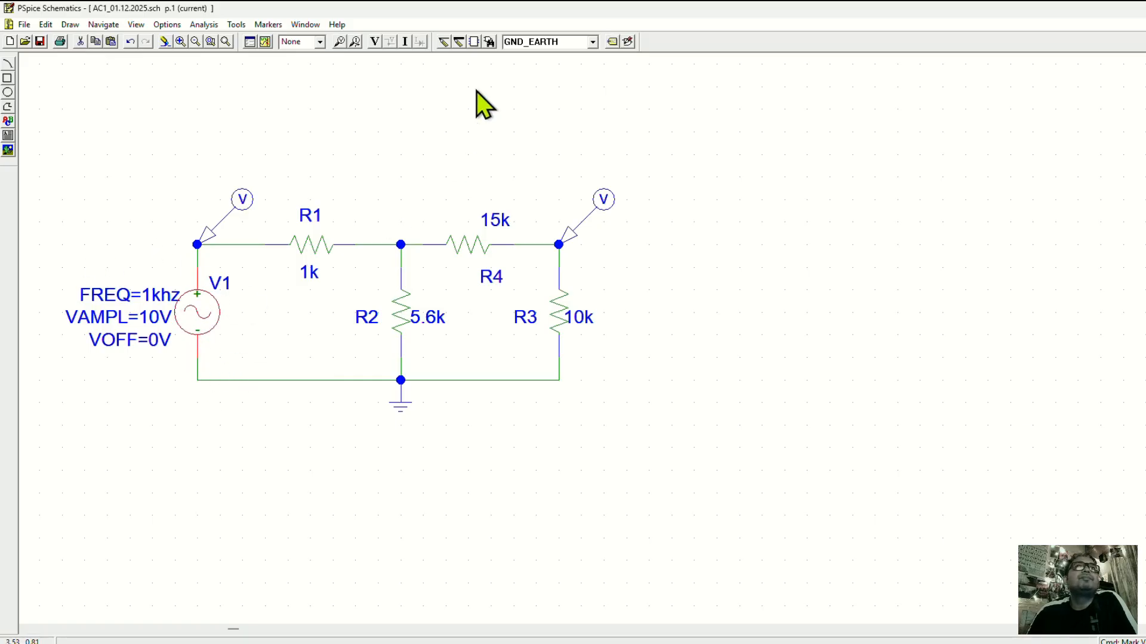
click(488, 47)
drag(81, 75, 571, 121)
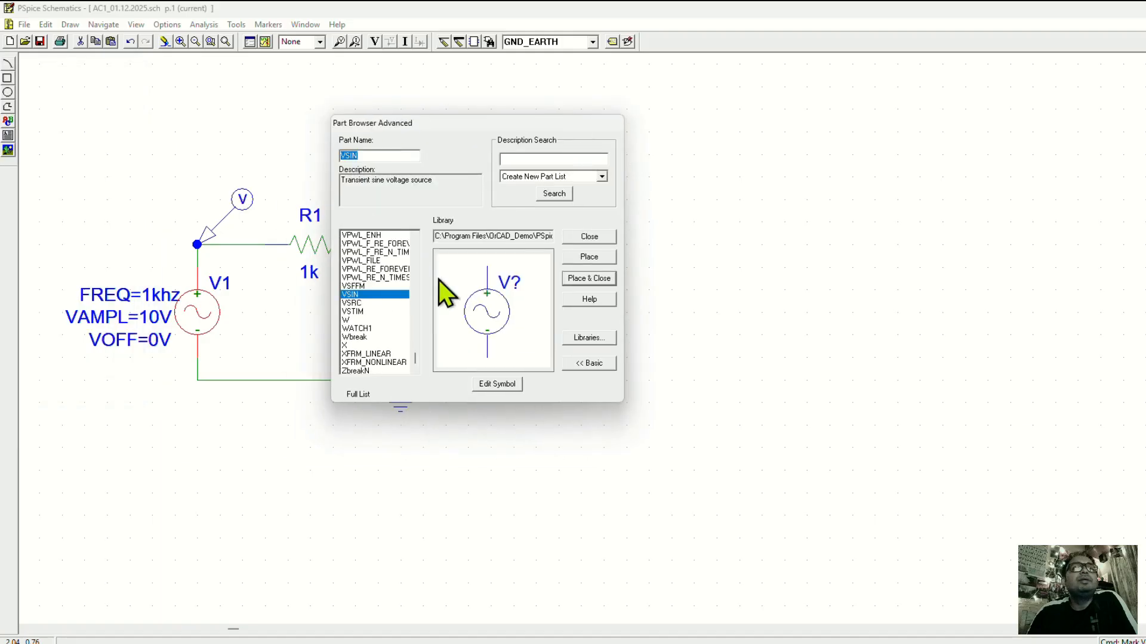
click(377, 155)
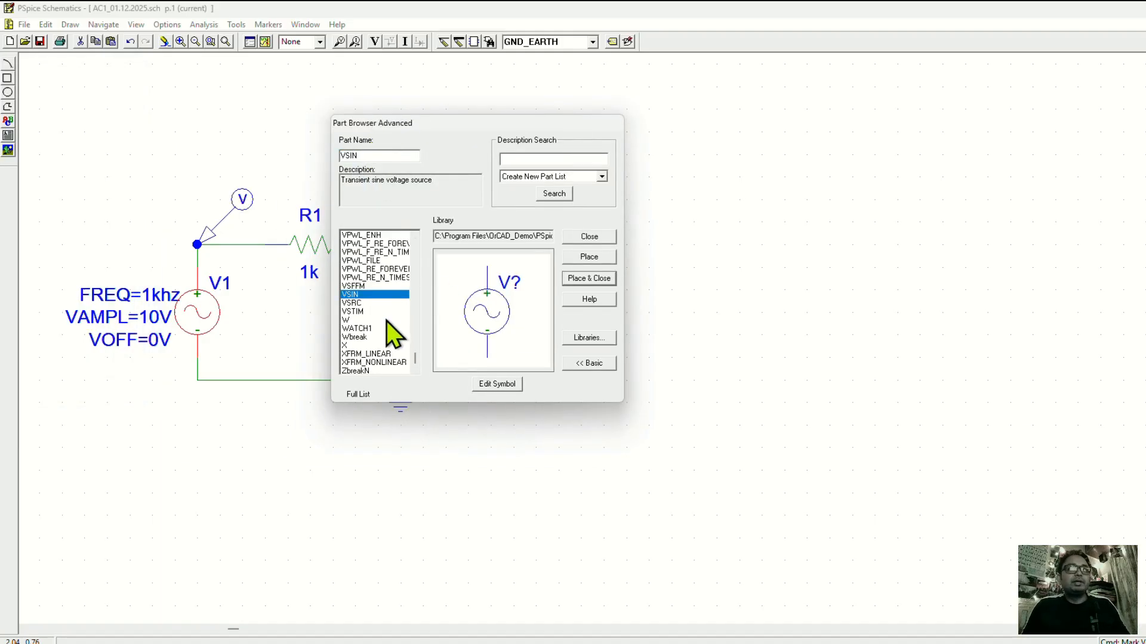
key(Down)
key(Down)
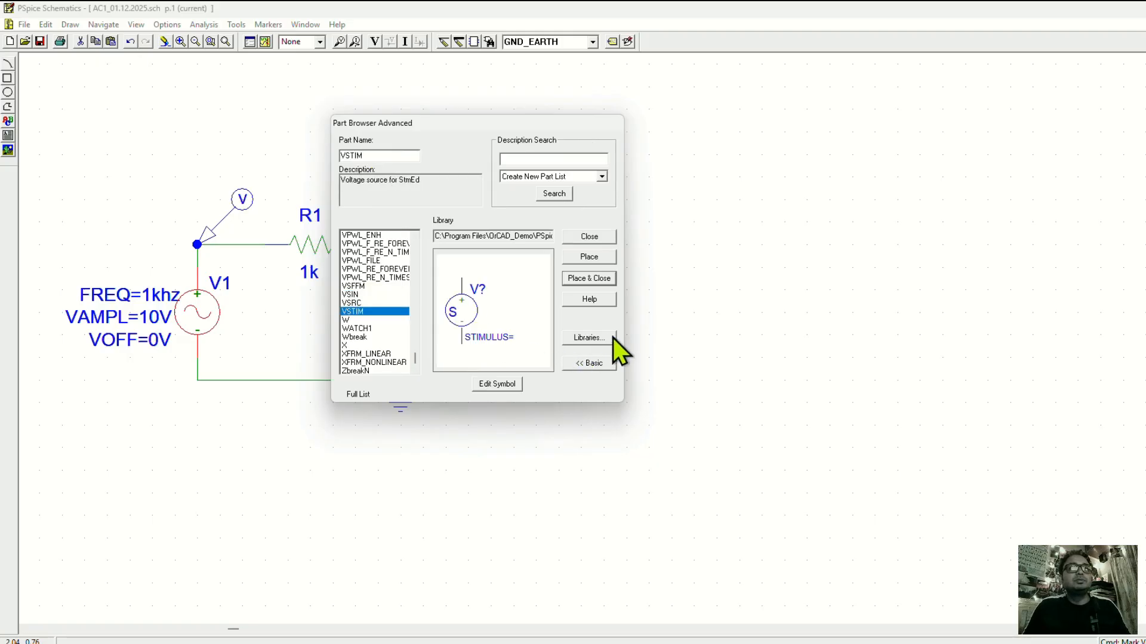
key(Down)
key(Down)
key(Up)
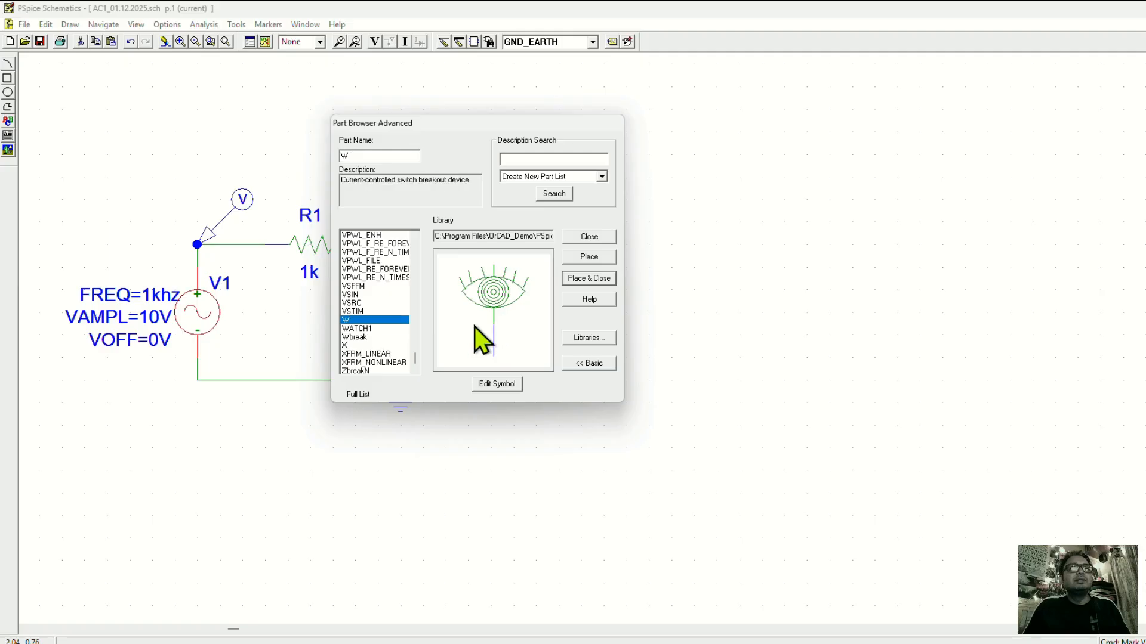
key(Up)
key(Up)
key(Up)
key(Up)
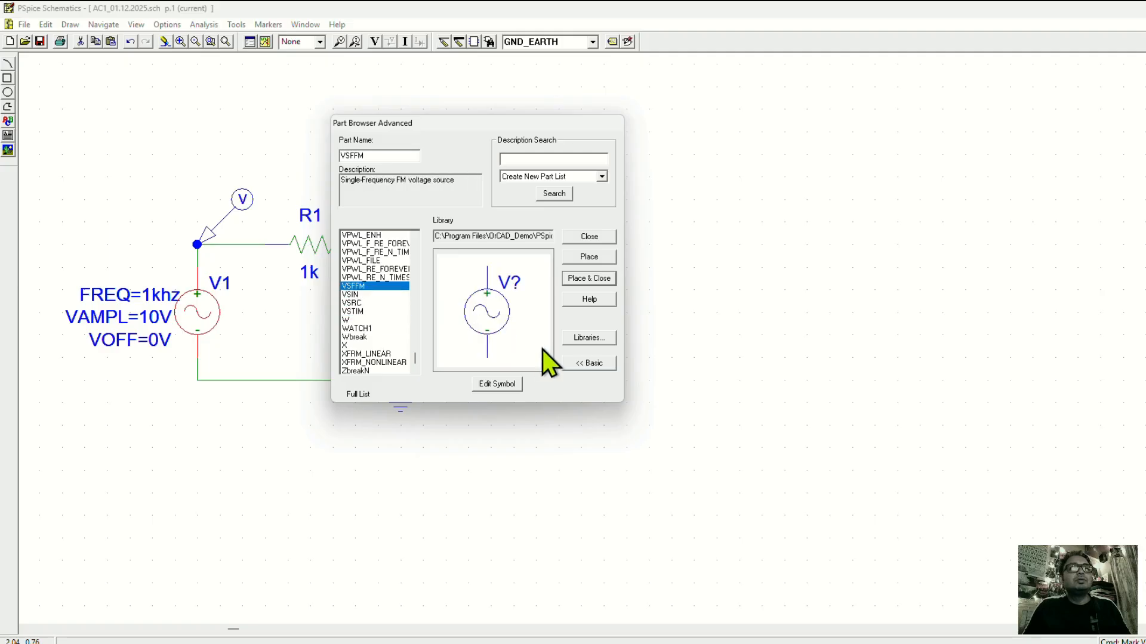
key(Down)
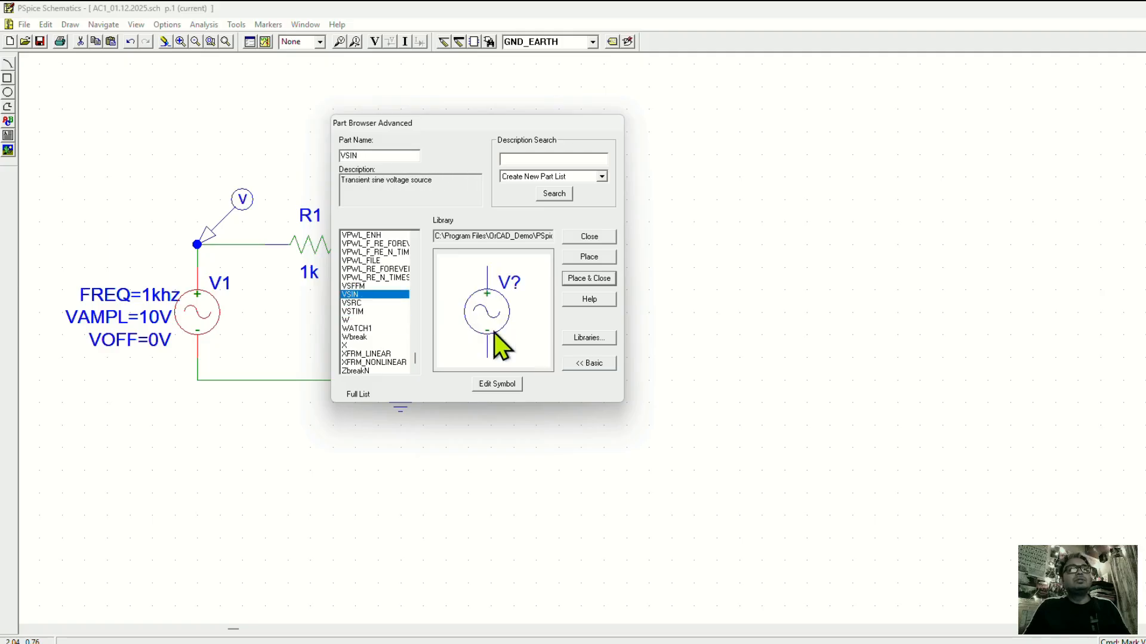
click(594, 238)
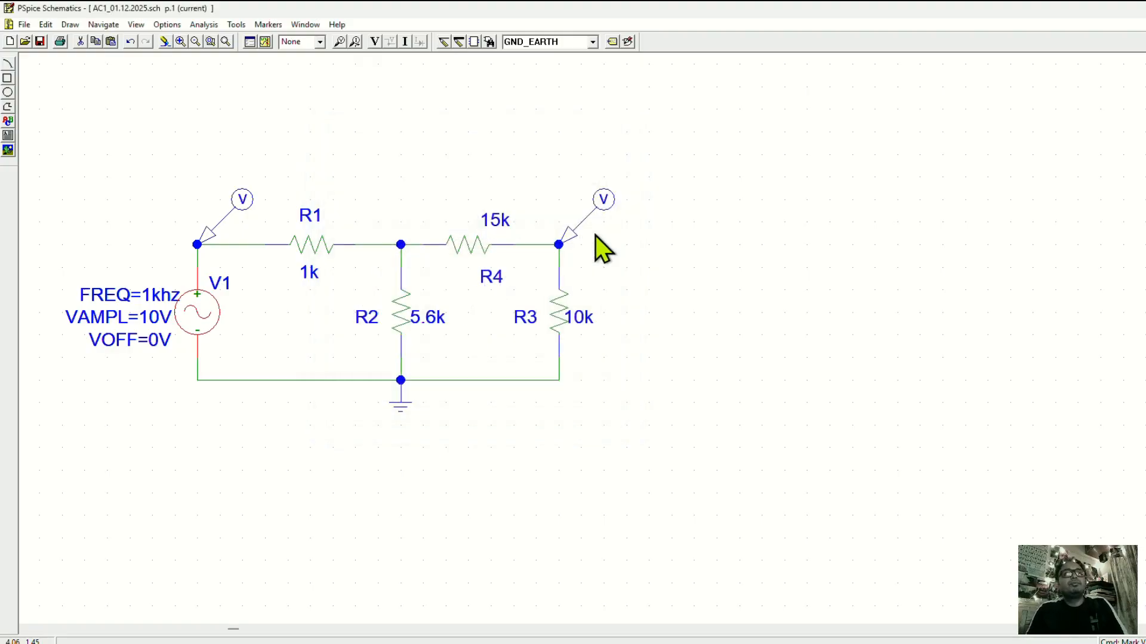
click(661, 384)
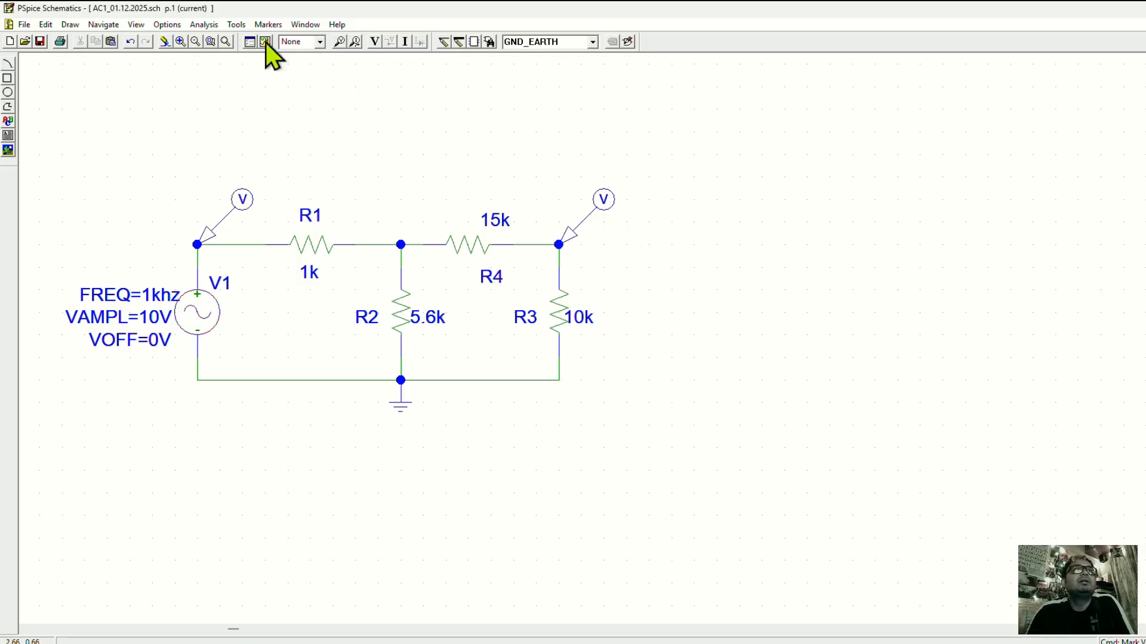
Set the transient analysis final time to 1ms and close the analysis setup.
click(250, 43)
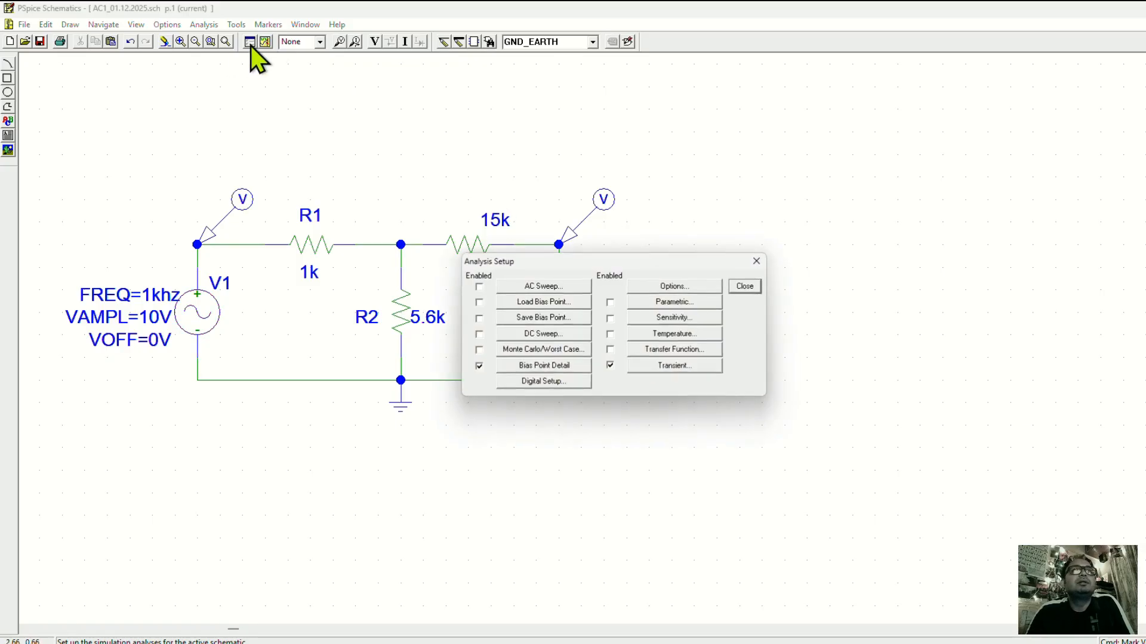
click(706, 365)
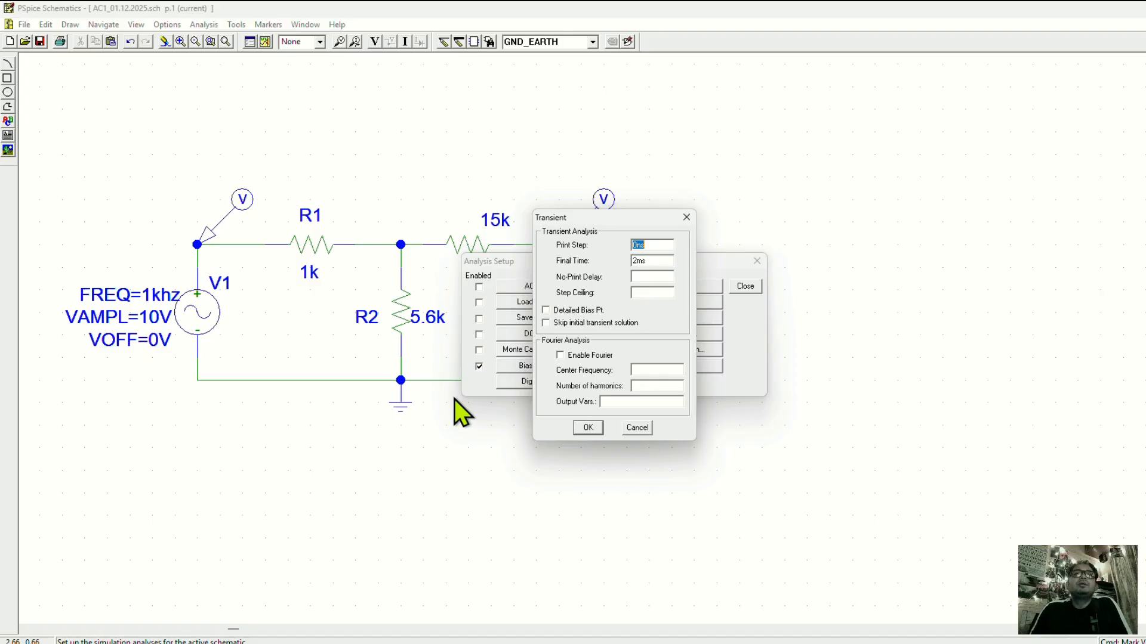
click(633, 261)
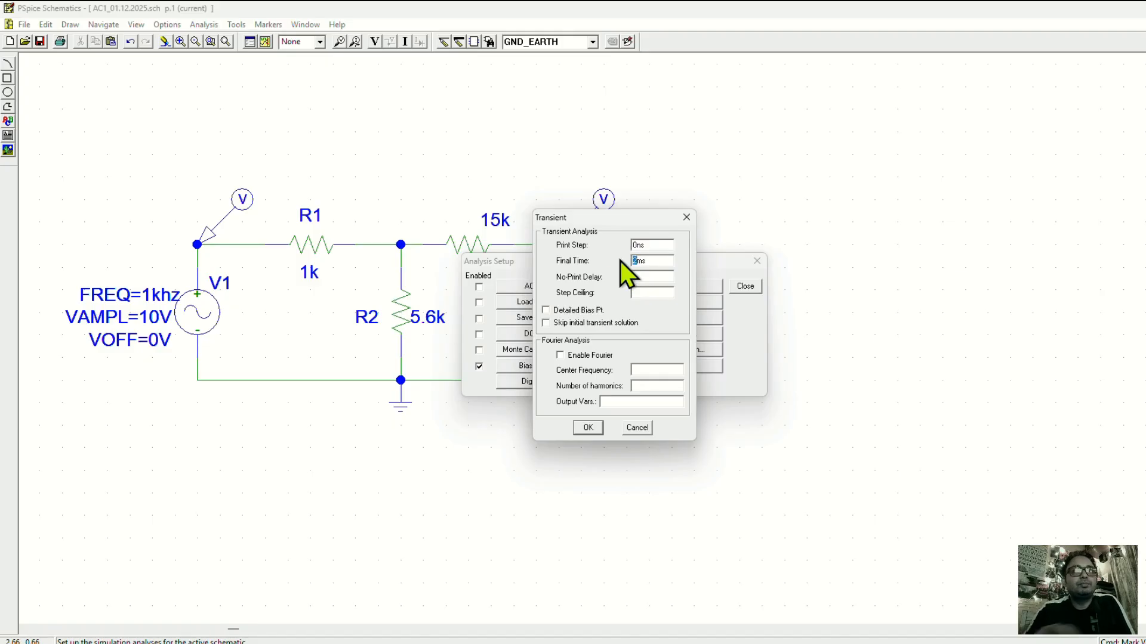
text(1)
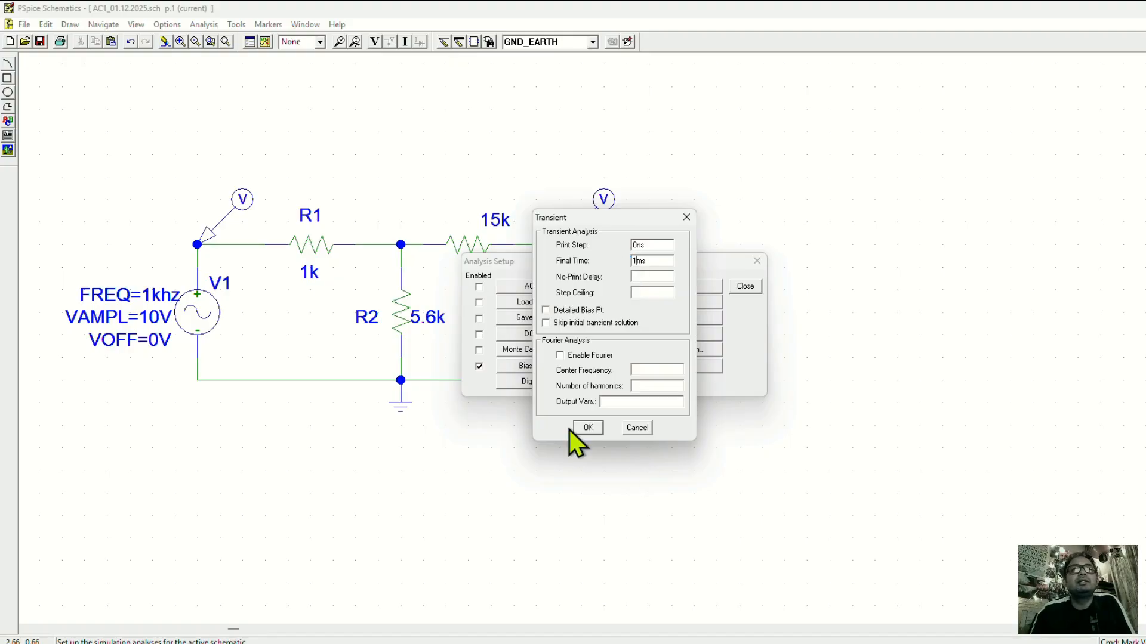
click(586, 428)
click(744, 287)
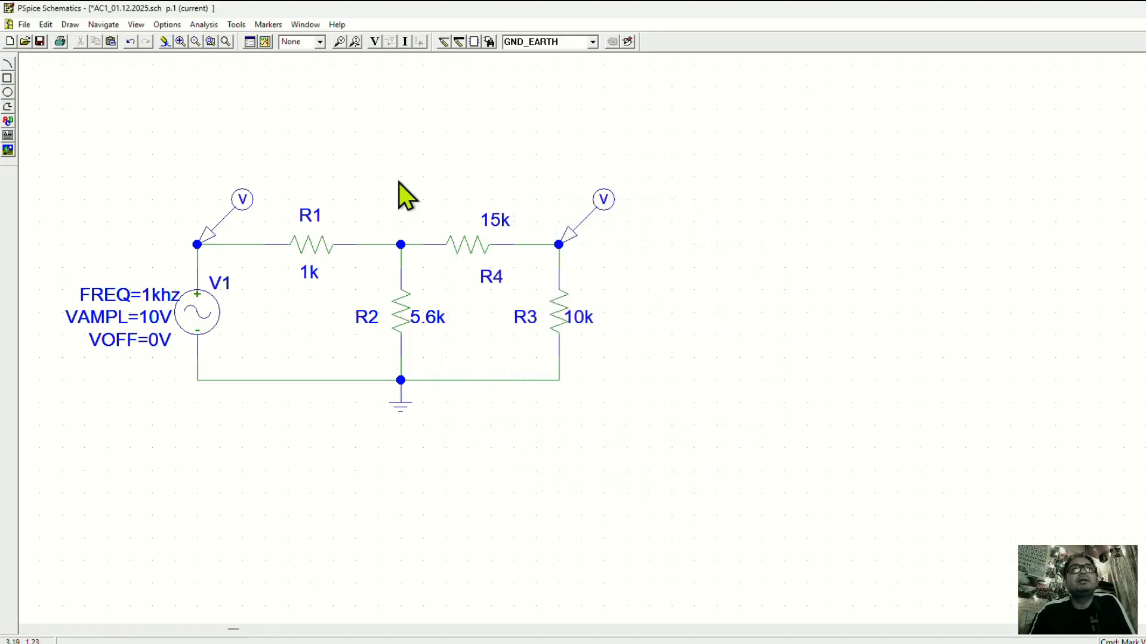
Simulate the circuit with the updated transient settings and close the waveform window.
click(265, 42)
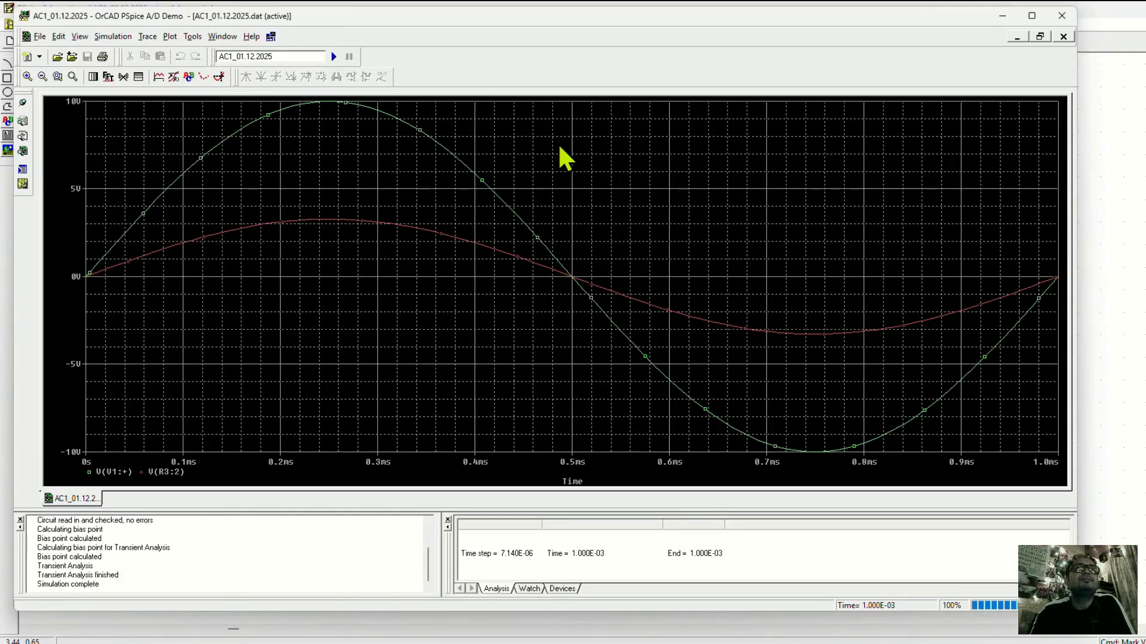
click(1062, 17)
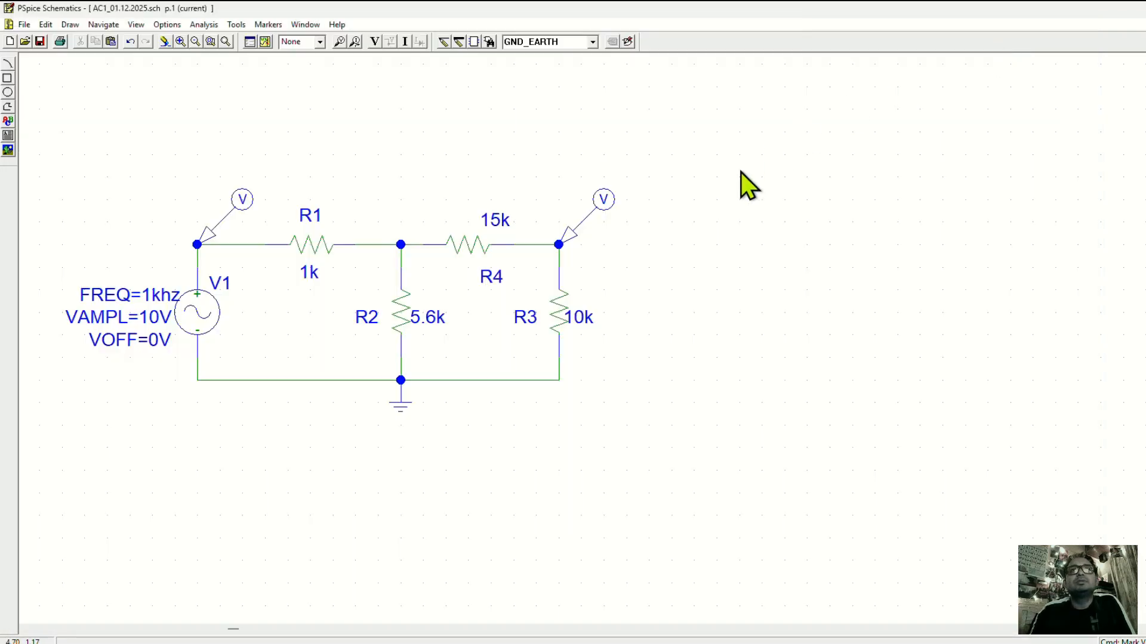